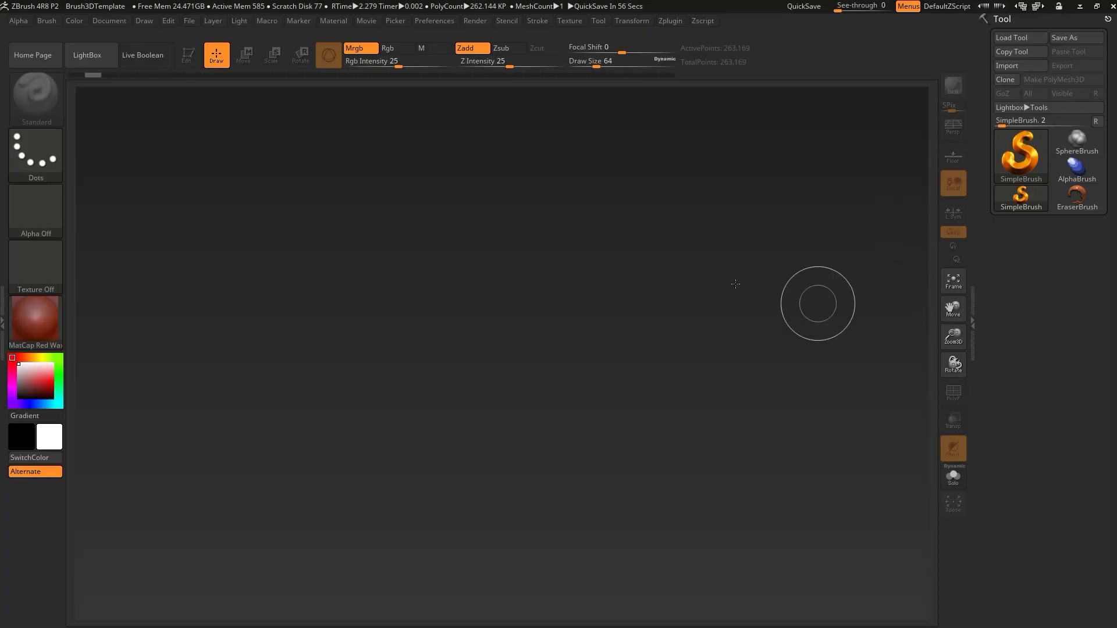
Load the Plane3D project from LightBox's Project list
left_click(92, 55)
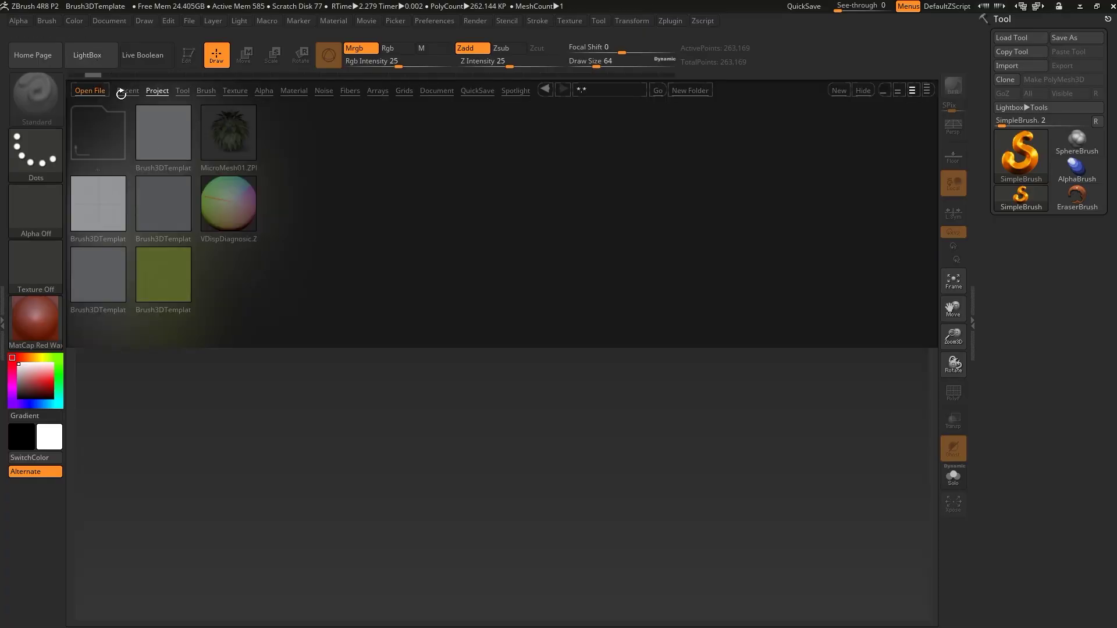
left_click(157, 91)
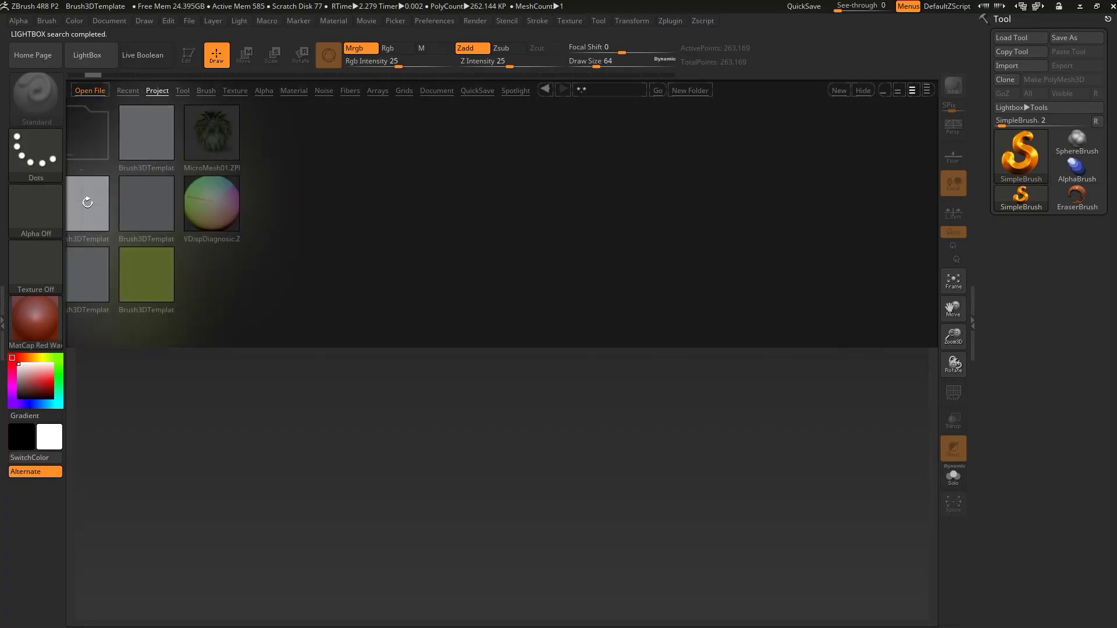
double_click(87, 202)
Lighten the plane to light grey, raise SDiv to 9 and turn off Floor
left_click_drag(13, 368, 19, 371)
left_click(1015, 268)
left_click_drag(1040, 293, 1046, 293)
left_click(953, 156)
With DamStandard, carve the first closed groove loop outlining a rock
key("f")
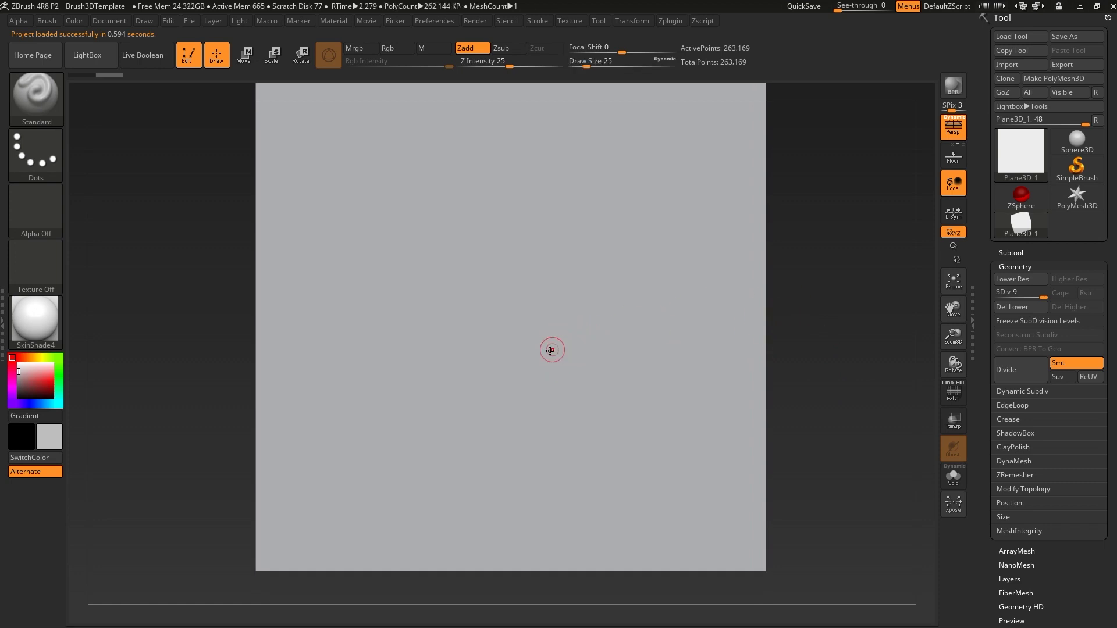
key("b")
key("d")
key("s")
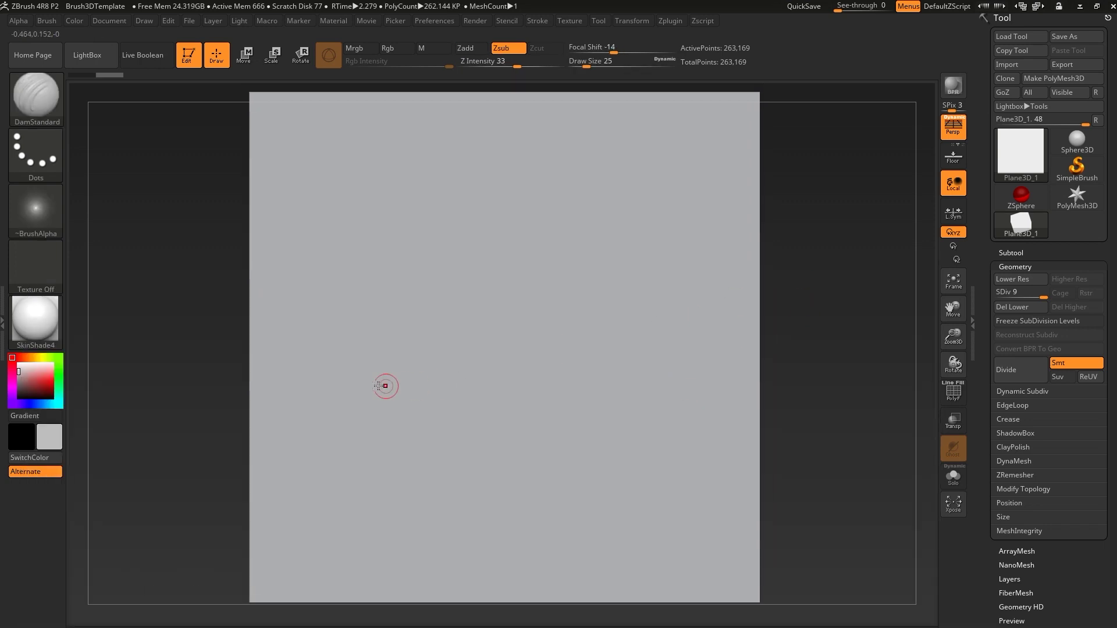
left_click_drag(319, 315, 331, 396)
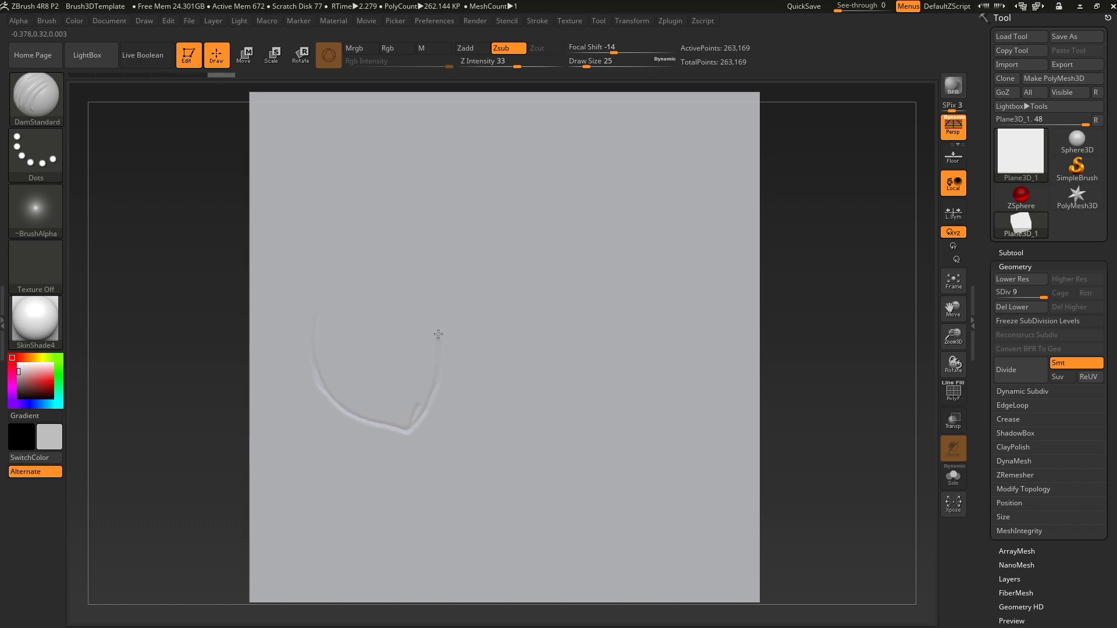
left_click_drag(305, 334, 308, 349)
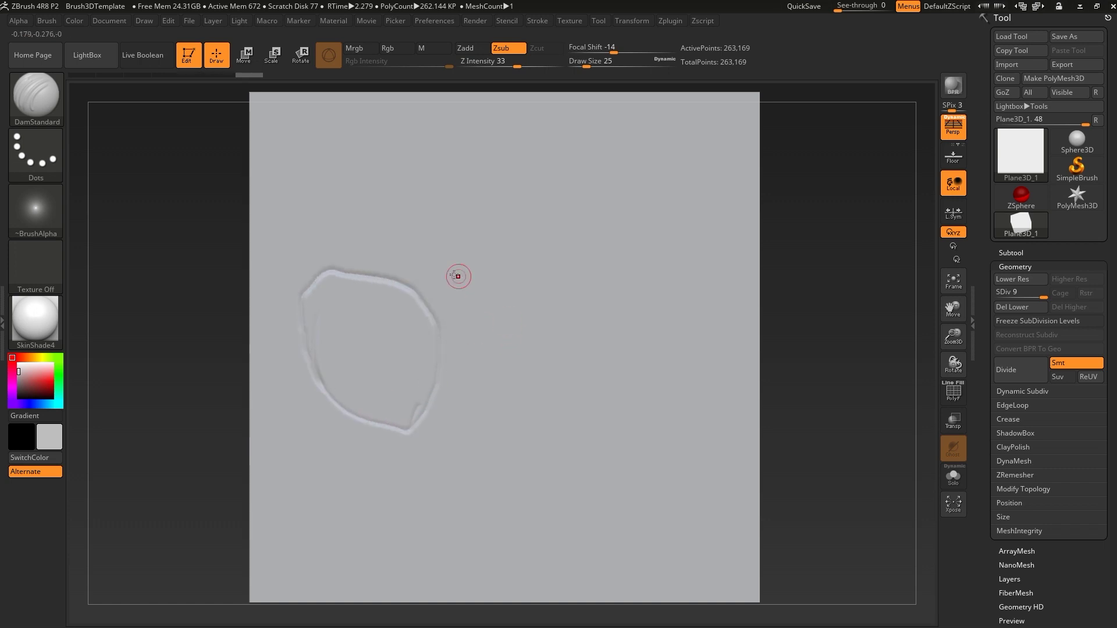
left_click_drag(387, 257, 390, 257)
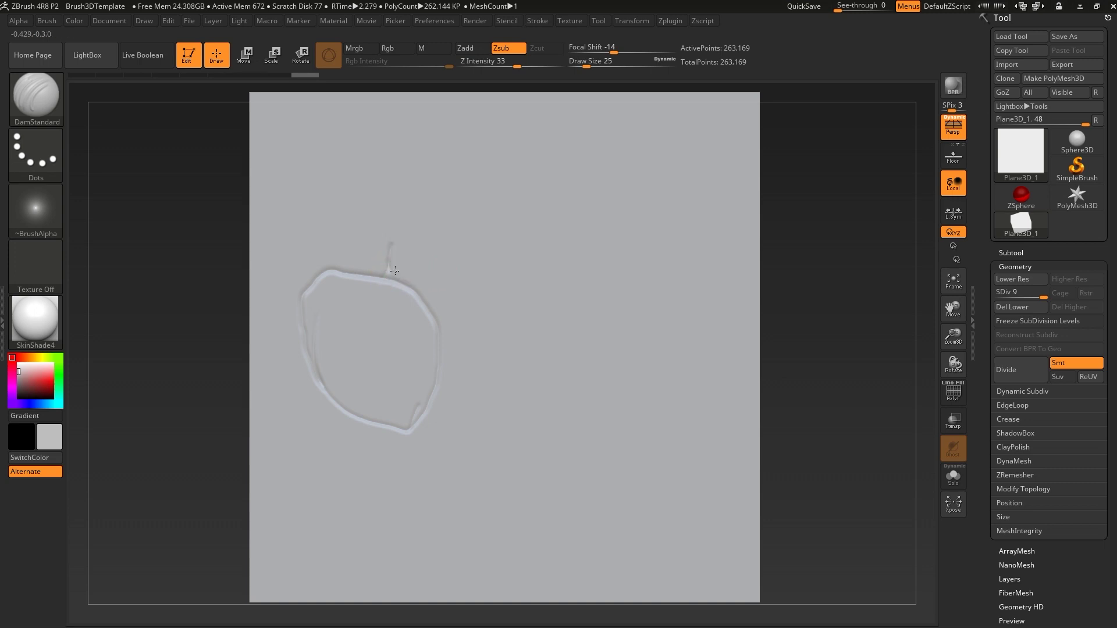
left_click_drag(494, 211, 584, 276)
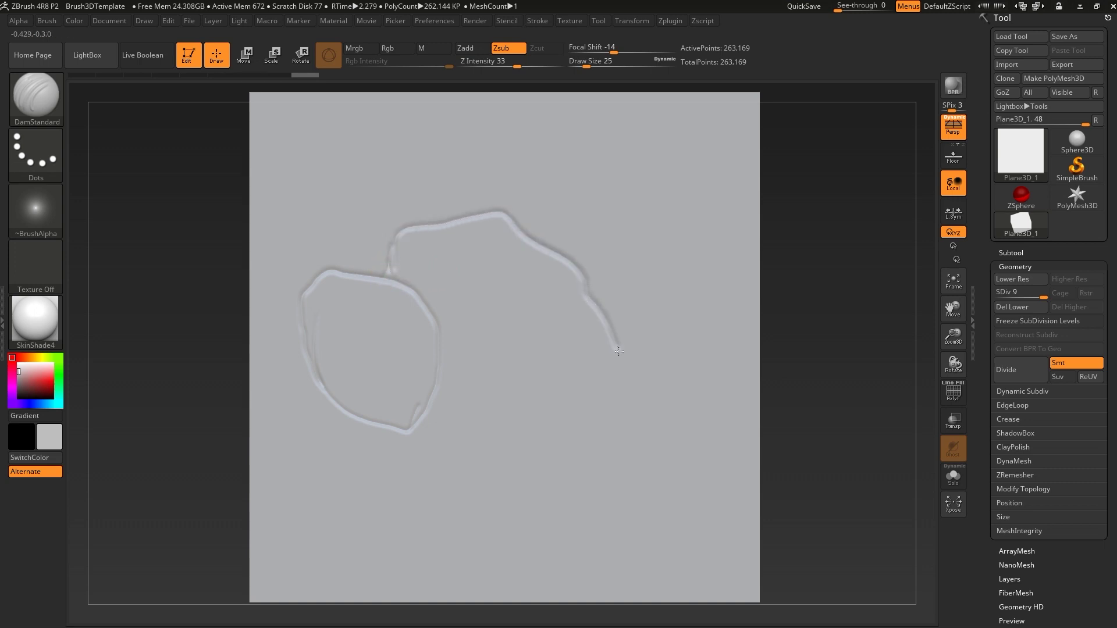
left_click_drag(547, 413, 450, 388)
Carve grooves outlining a second and third rock toward the upper right
left_click_drag(429, 318, 432, 314)
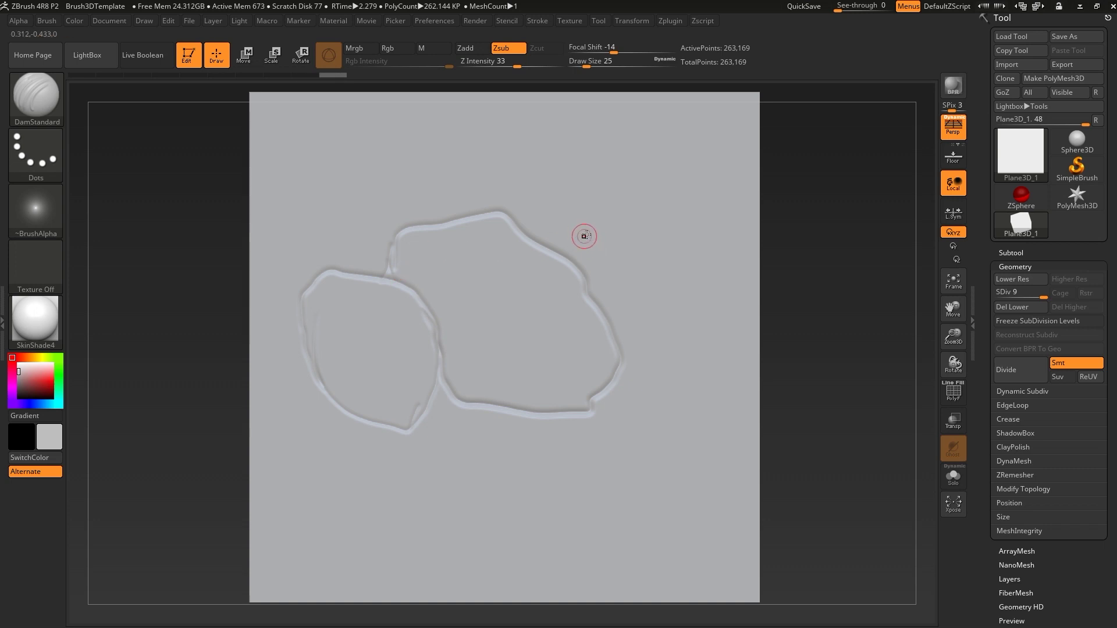
left_click_drag(512, 206, 569, 185)
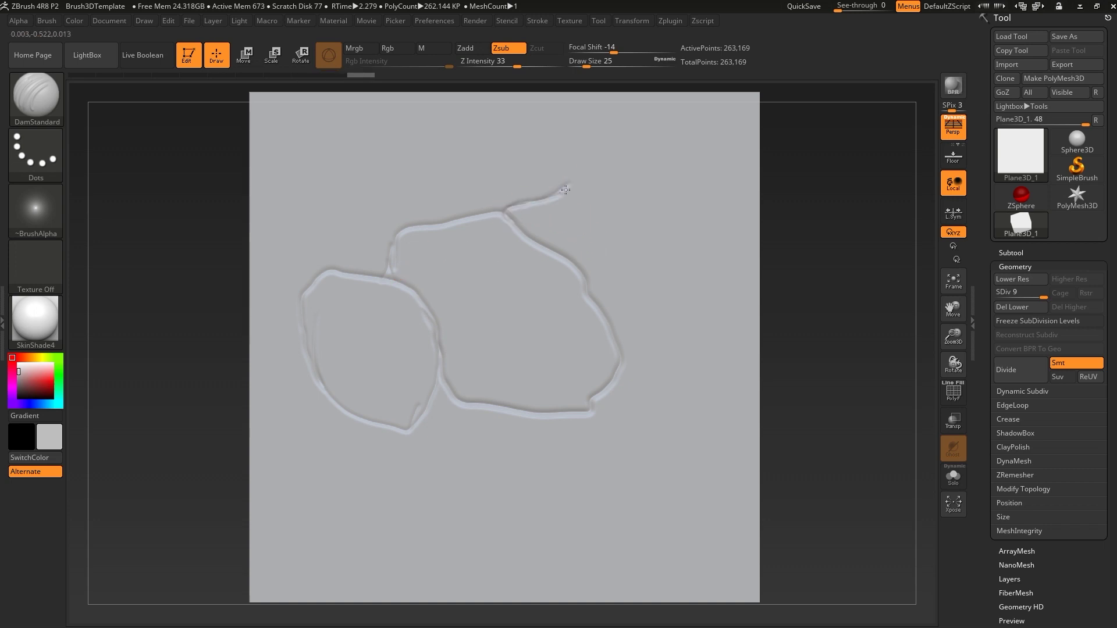
left_click_drag(605, 163, 618, 347)
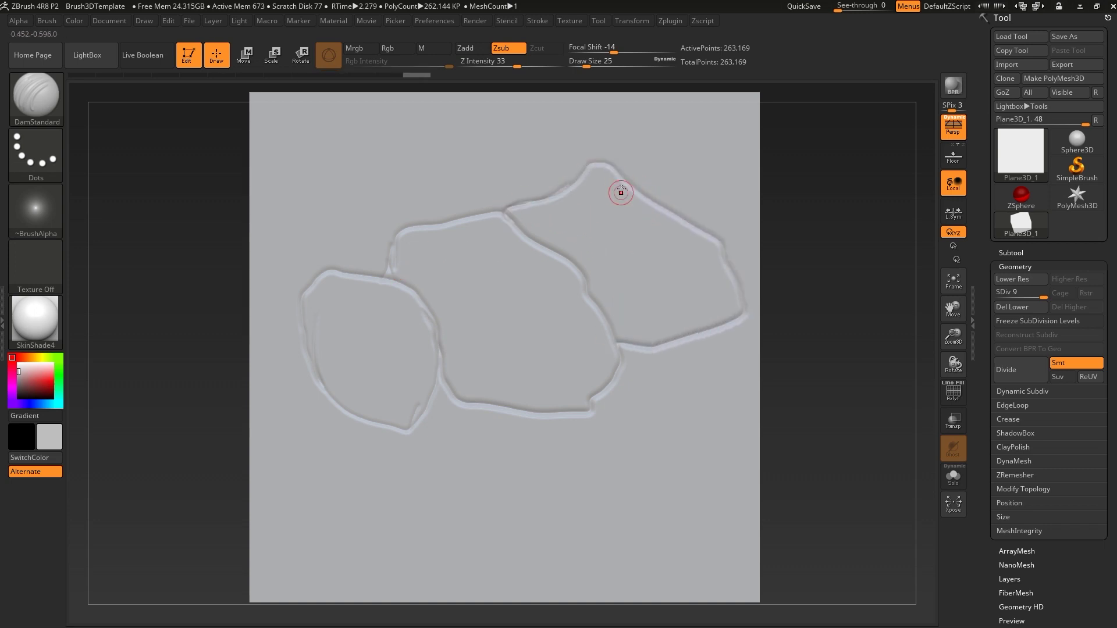
left_click_drag(620, 154, 622, 150)
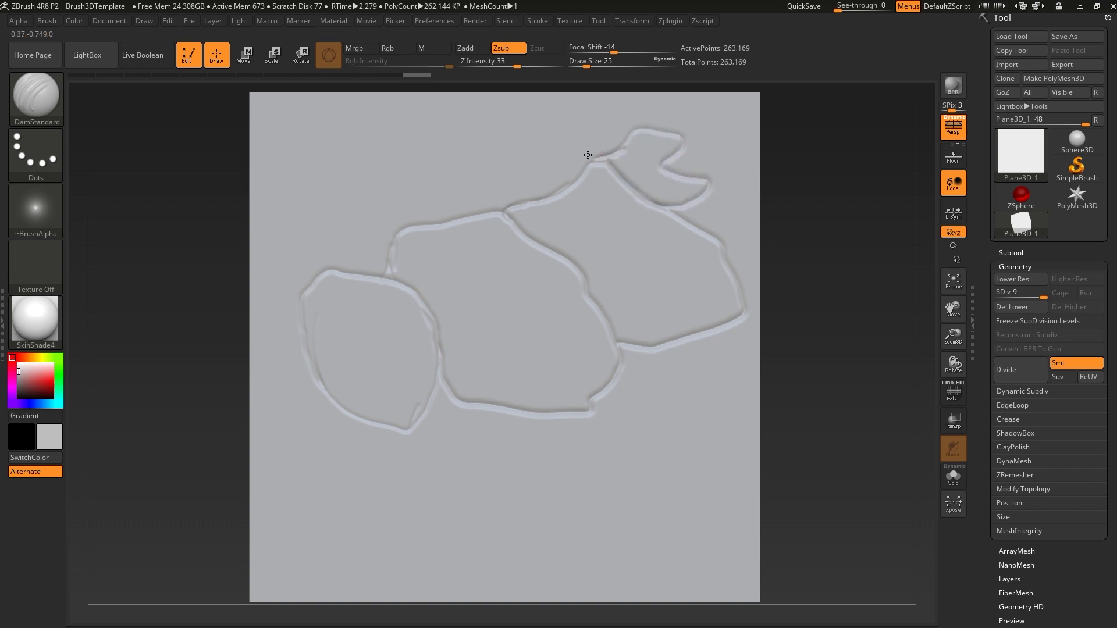
left_click_drag(604, 157, 601, 103, "alt")
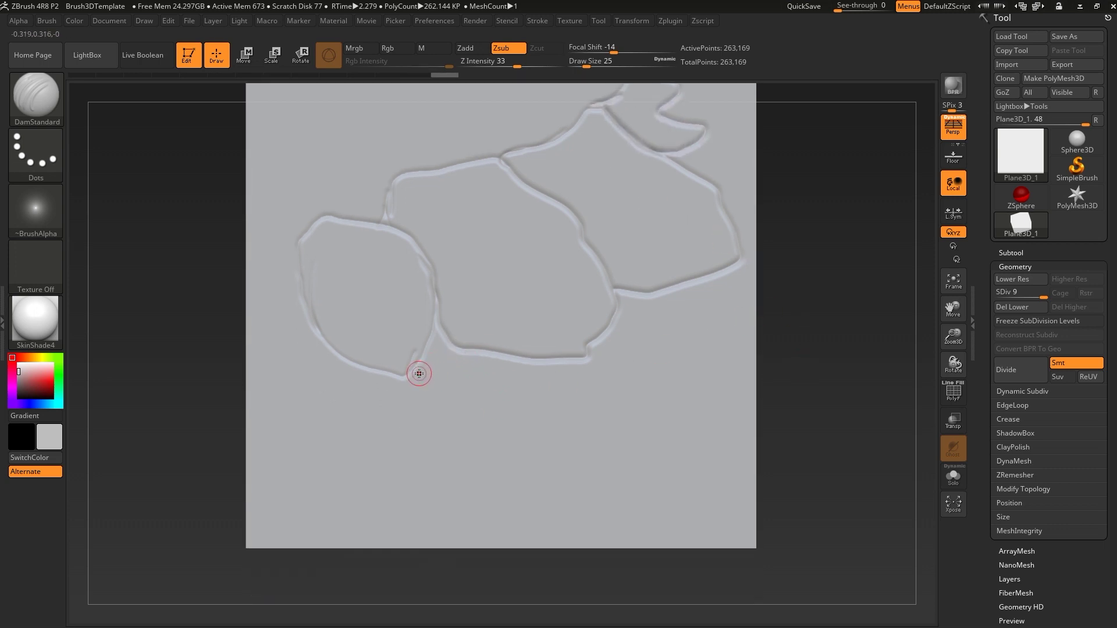
Outline the lower rocks with grooves running along the bottom of the plane
left_click_drag(415, 370, 451, 370)
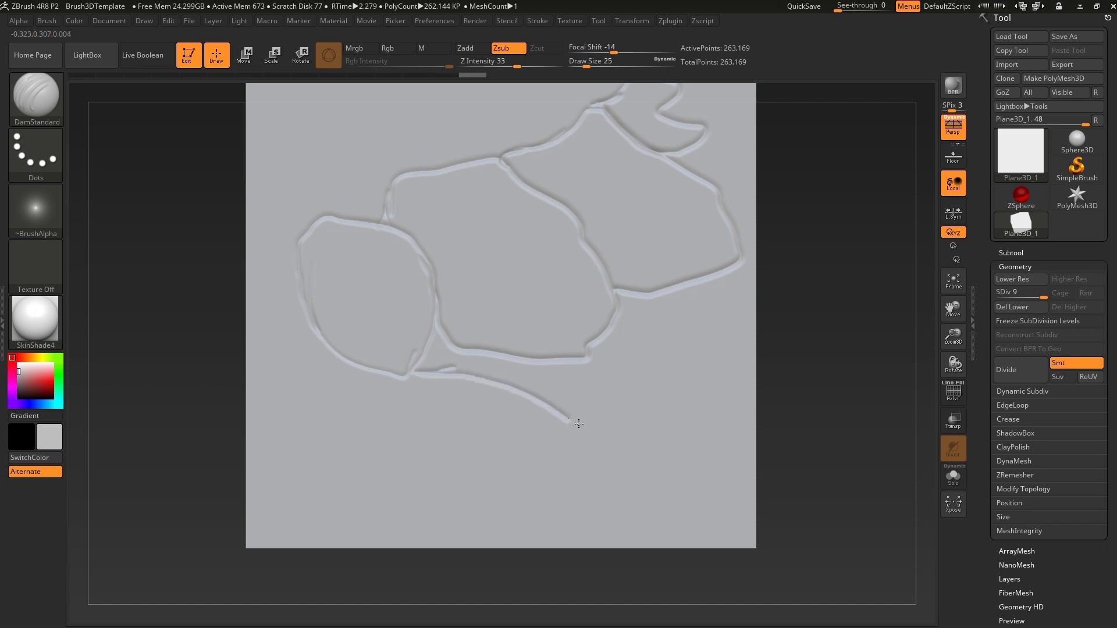
left_click_drag(651, 432, 737, 367)
left_click_drag(674, 303, 669, 298)
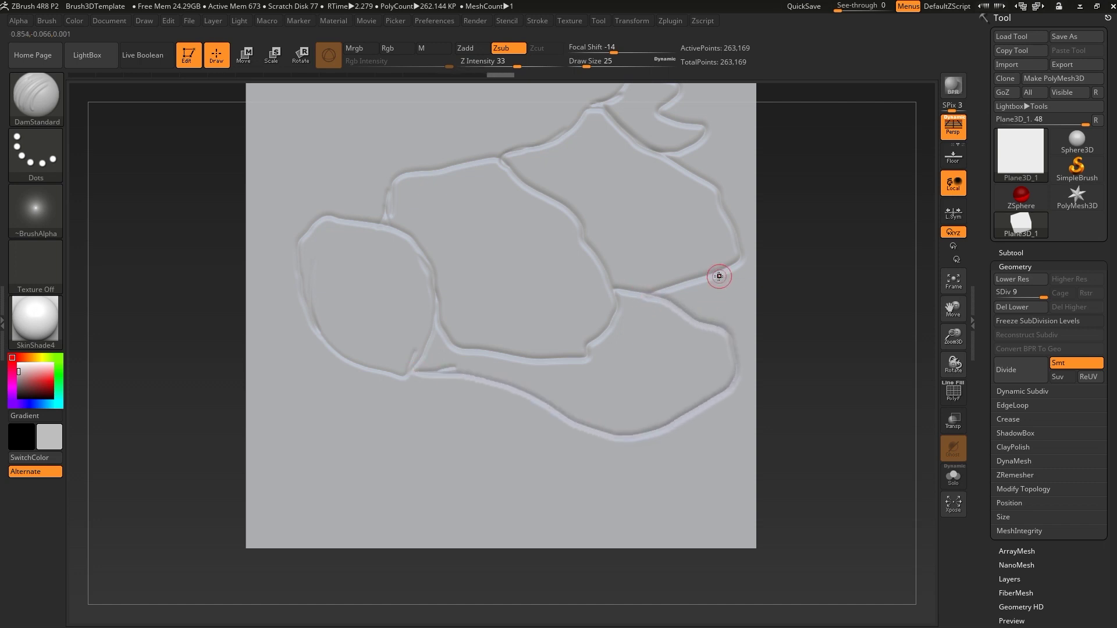
right_click_drag(488, 526, 513, 499, "alt")
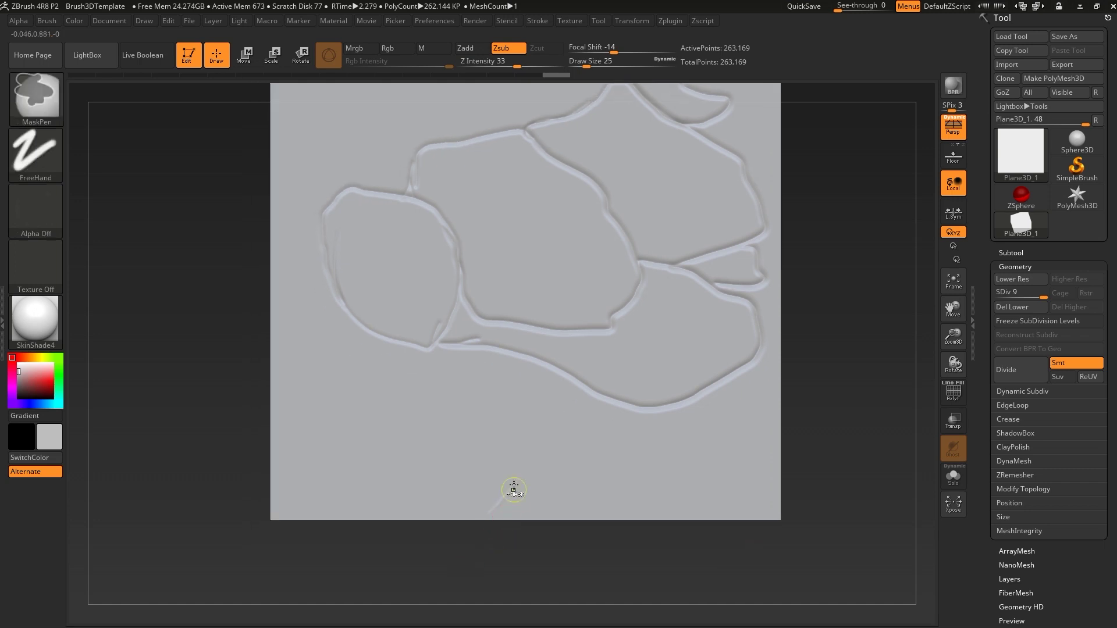
key("ctrl+z")
left_click_drag(603, 438, 507, 443)
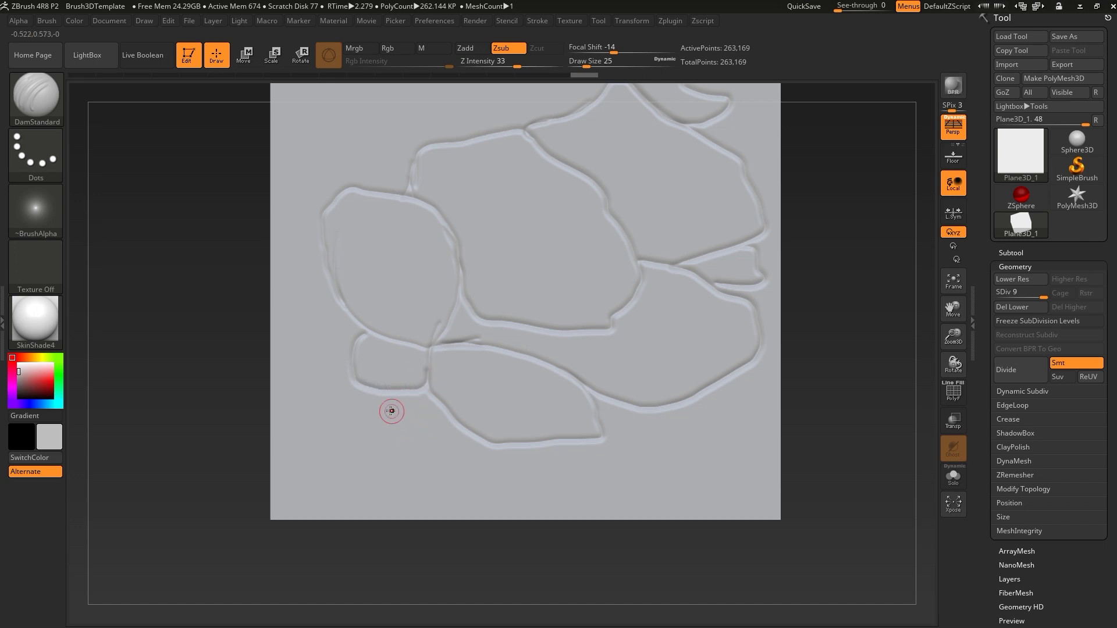
left_click_drag(367, 445, 506, 447)
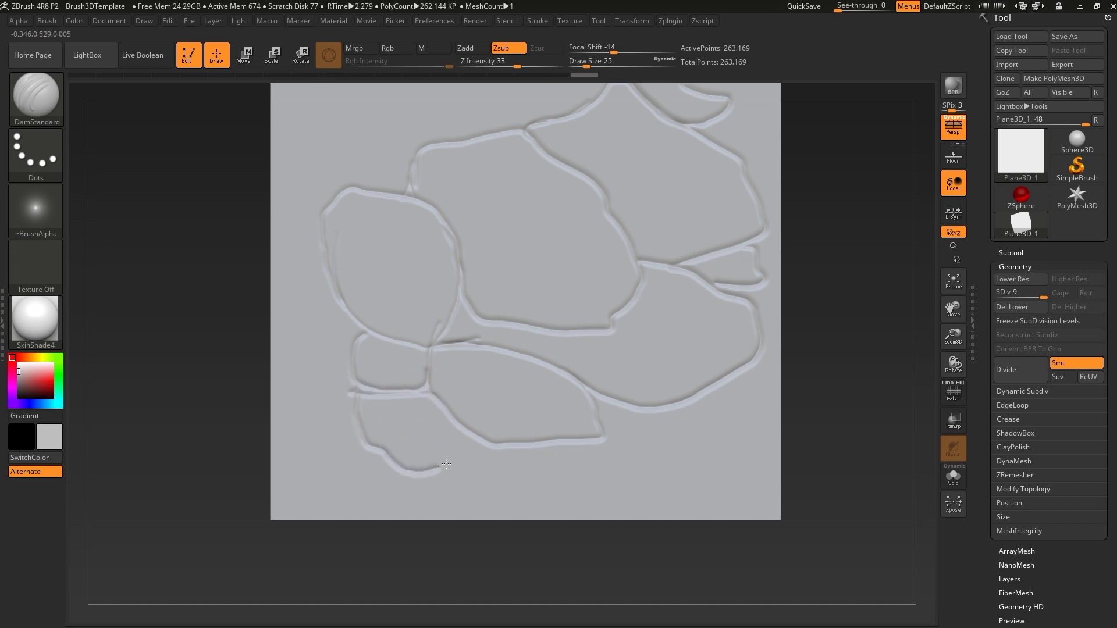
right_click_drag(631, 419, 580, 418, "alt")
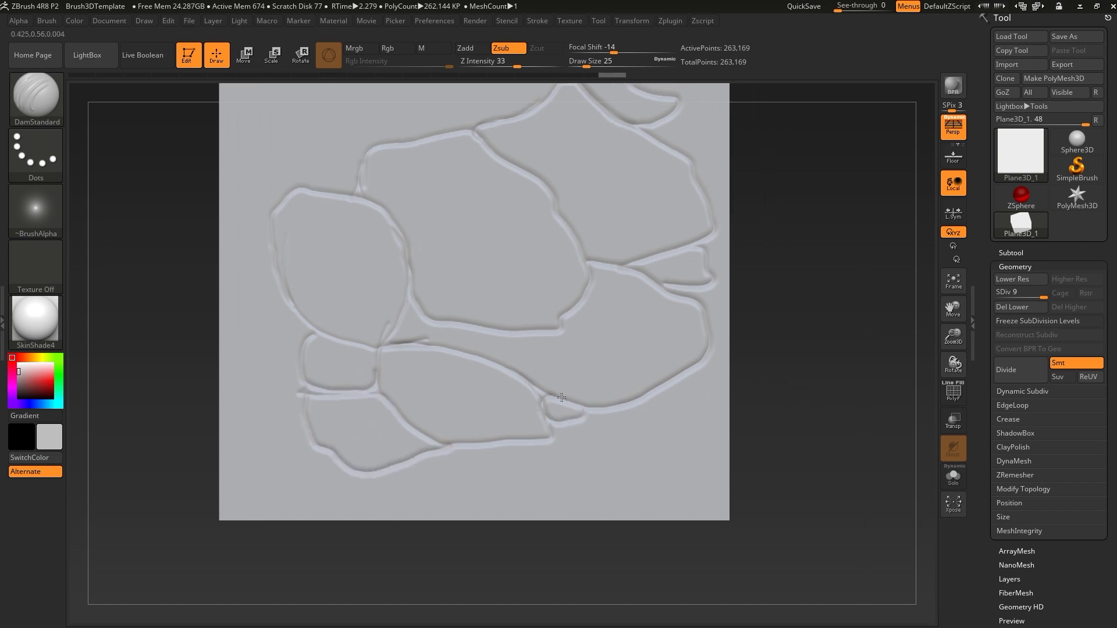
With an enlarged ClayBuildup brush, build a raised clay mass inside the central outline
key("b")
left_click(342, 308)
key("bracketright")
key("bracketright")
key("bracketright")
left_click_drag(456, 260, 487, 315)
left_click_drag(448, 238, 567, 358)
key("bracketright")
mouse_move(437, 249)
left_mouse_down()
mouse_move(458, 305)
mouse_move(524, 367)
left_mouse_up()
key("bracketleft")
left_click_drag(448, 326, 463, 353)
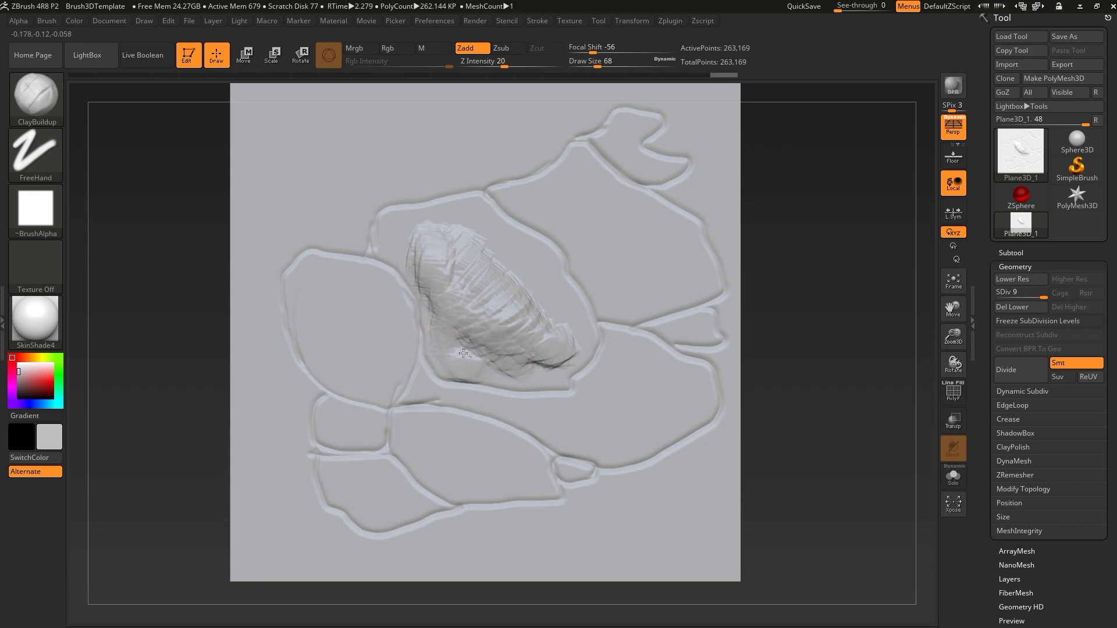
Switch back to the DamStandard brush
key("b")
key("d")
key("s")
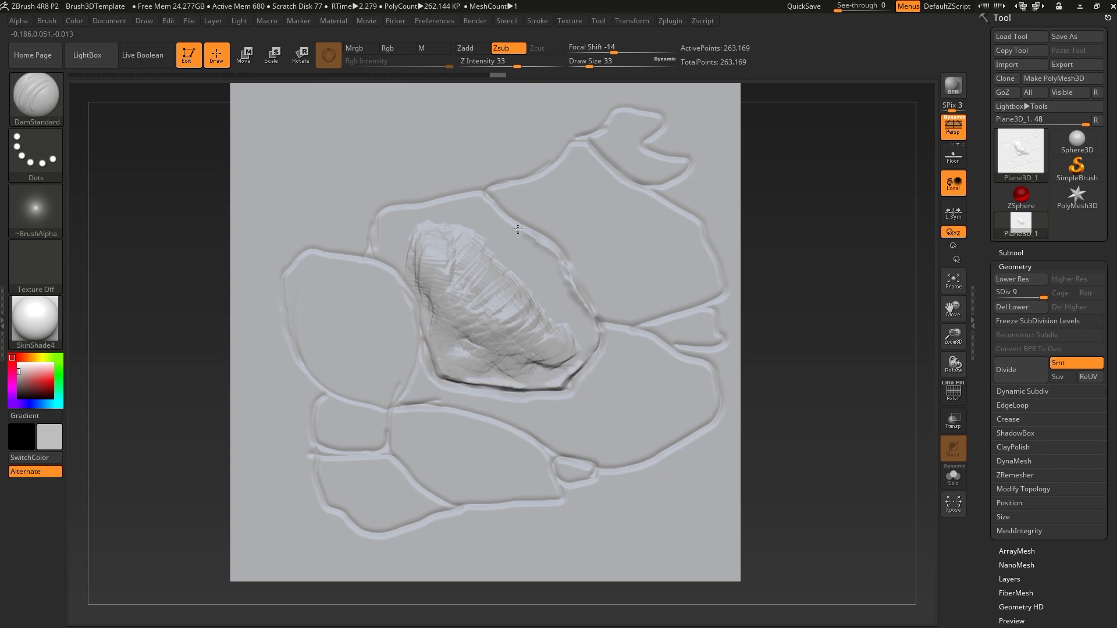
With ClayBuildup at size 54, add clay over the central rock's upper and lower parts
key("b")
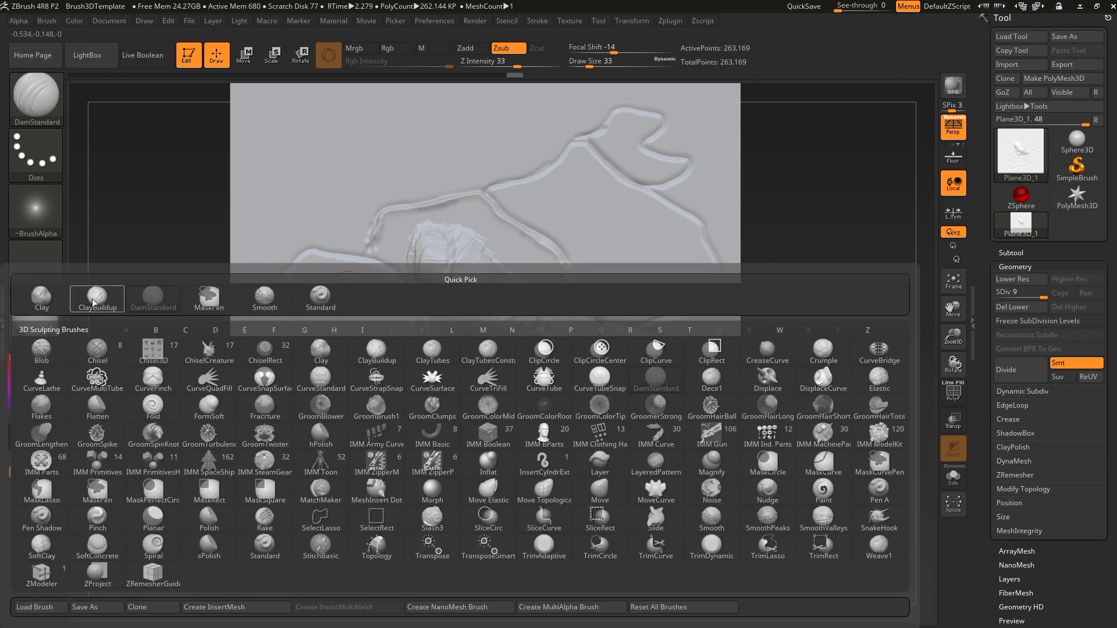
key("c")
key("b")
mouse_move(404, 224)
left_mouse_down()
mouse_move(409, 247)
mouse_move(564, 376)
mouse_move(475, 365)
mouse_move(457, 323)
left_mouse_up()
key("[")
left_click_drag(482, 365, 564, 378)
mouse_move(541, 303)
left_mouse_down()
mouse_move(466, 239)
mouse_move(482, 220)
mouse_move(587, 338)
left_mouse_up()
mouse_move(478, 285)
left_mouse_down()
mouse_move(464, 259)
mouse_move(512, 338)
left_mouse_up()
right_click_drag(709, 324, 687, 344)
Thicken the central rock's lower-left edge, shrinking the brush to size 33
right_click_drag(582, 349, 546, 346, "alt")
mouse_move(547, 346)
left_mouse_down()
mouse_move(465, 338)
mouse_move(547, 390)
left_mouse_up()
left_click_drag(465, 326, 564, 402)
key("s")
left_click_drag(466, 392, 442, 392)
left_click_drag(414, 434, 550, 460)
At size 54, stretch a long clay lobe out to the lower right
left_click_drag(830, 444, 810, 372, "alt")
key("s")
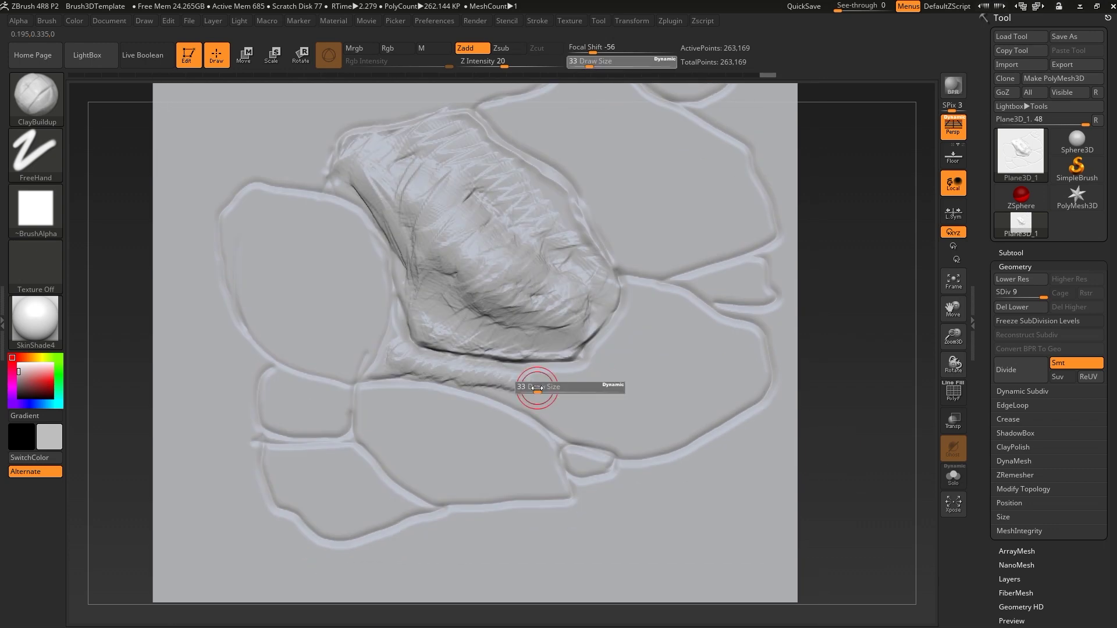
mouse_move(512, 402)
left_mouse_down()
mouse_move(643, 374)
mouse_move(753, 378)
left_mouse_up()
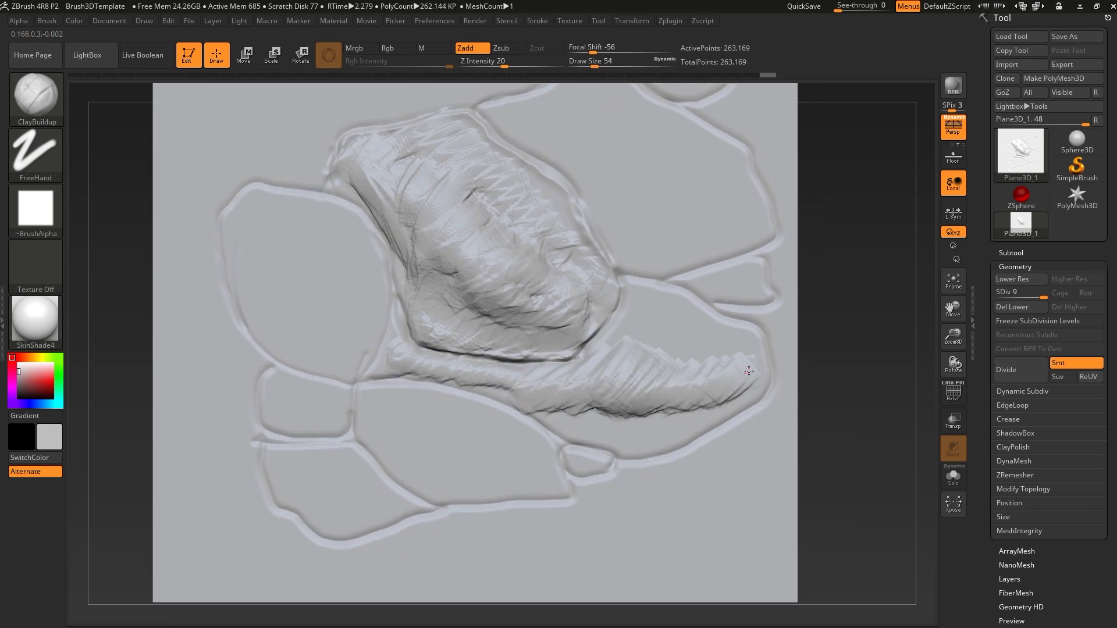
left_click_drag(640, 366, 739, 361)
mouse_move(582, 384)
left_mouse_down()
mouse_move(651, 331)
mouse_move(675, 360)
left_mouse_up()
Crease the central rock's edges with DamStandard at size 25, separating it from the lobe
key("b")
key("d")
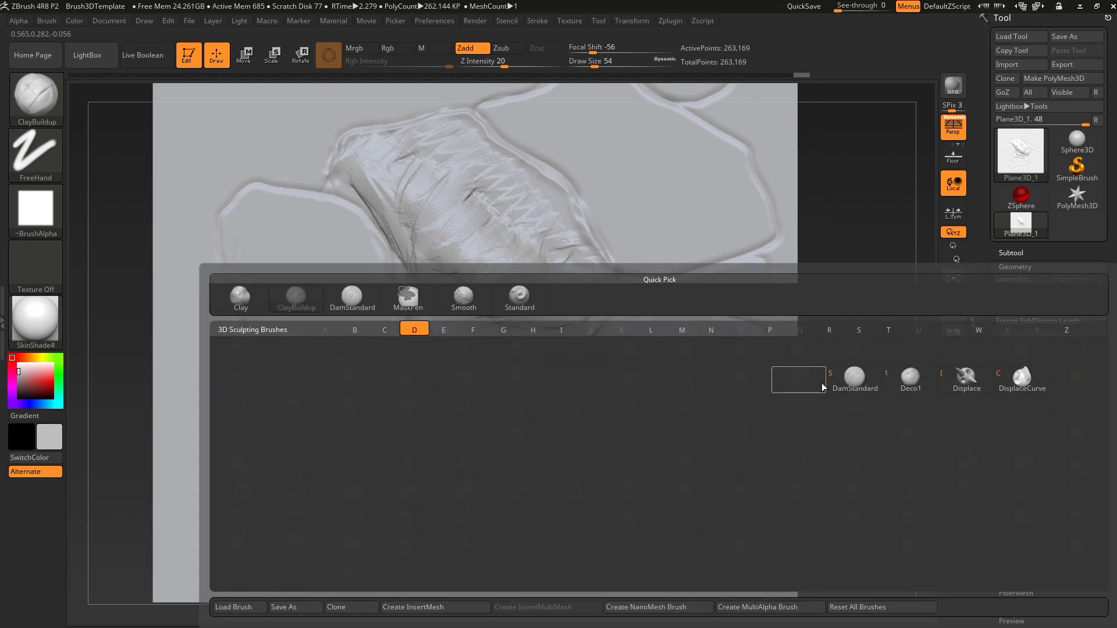
key("s")
key("s")
left_click_drag(442, 328, 395, 273)
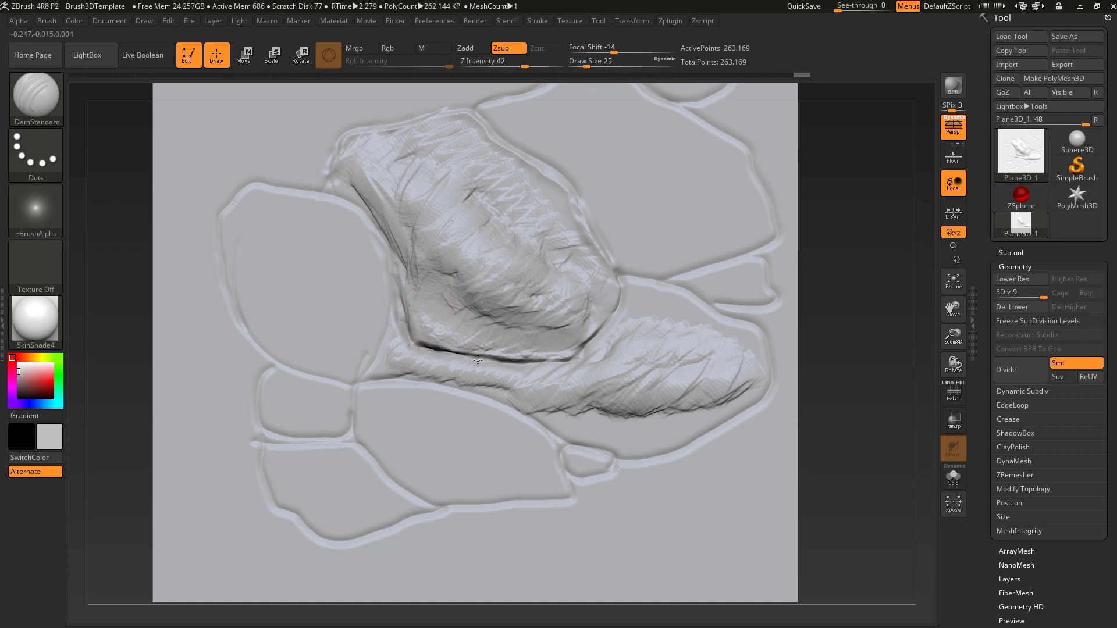
left_click_drag(540, 364, 580, 357)
left_click_drag(609, 319, 618, 291)
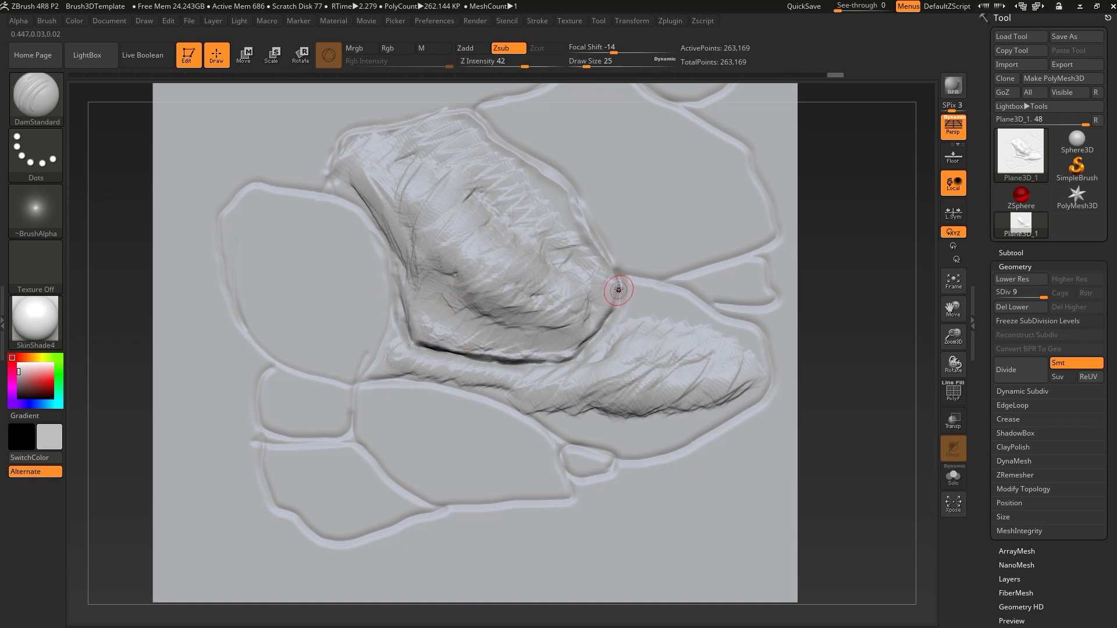
left_click_drag(456, 351, 441, 356)
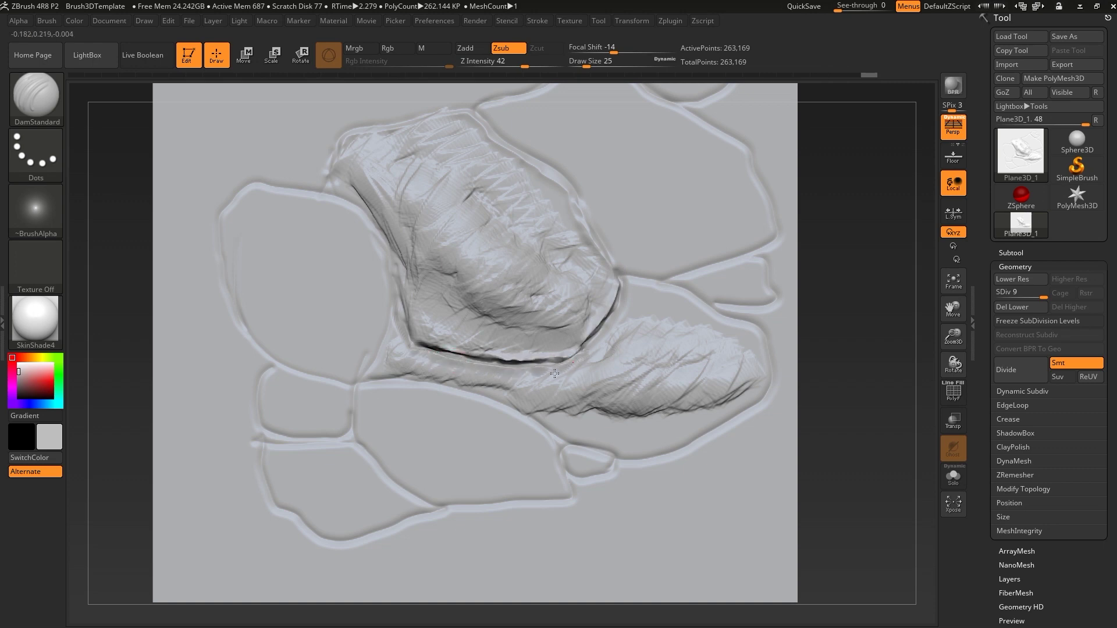
left_click_drag(636, 284, 656, 304)
mouse_move(803, 302)
left_mouse_down()
mouse_move(824, 305)
mouse_move(803, 314)
left_mouse_up()
Pick ClayBuildup, enlarge it and add clay onto the small left lump
key("b")
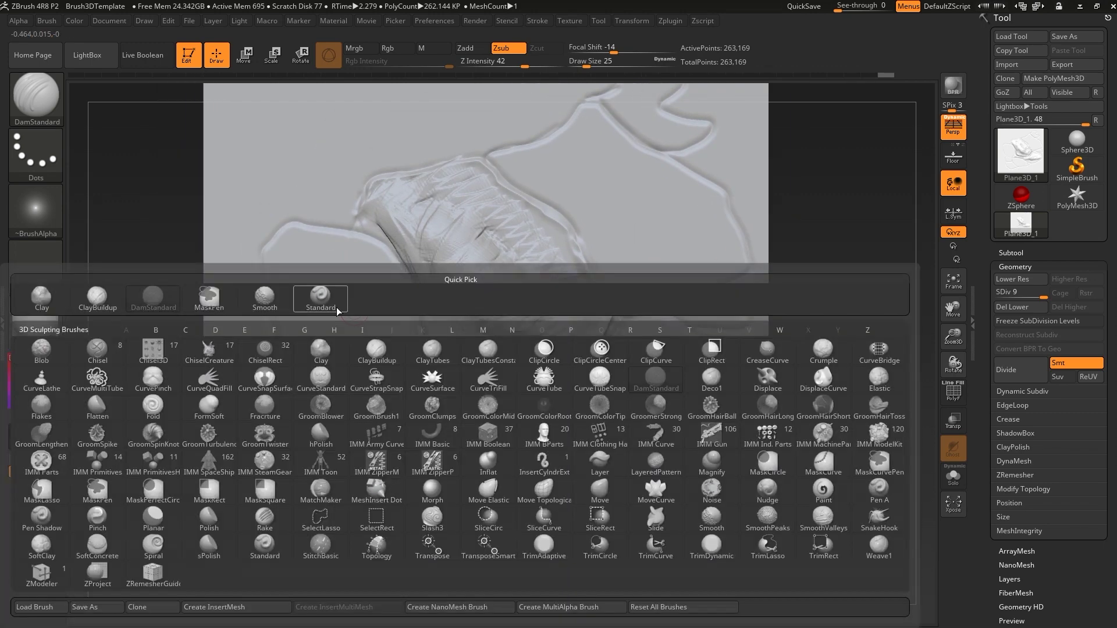
key("c")
key("b")
key("s")
left_click_drag(343, 263, 349, 263)
left_click_drag(288, 247, 353, 344)
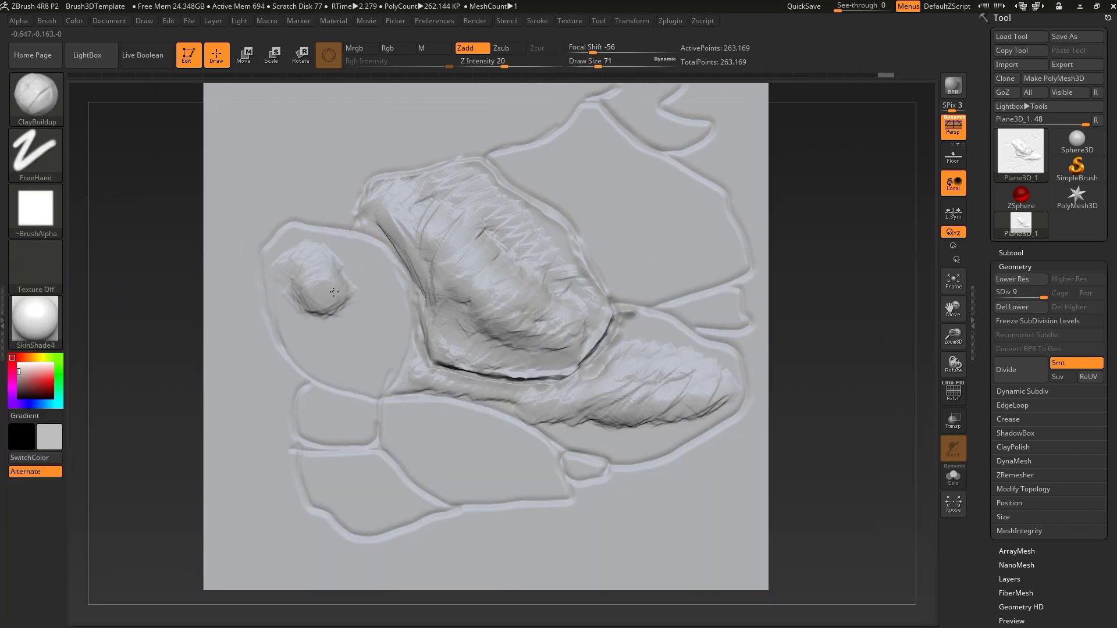
Resize the brush and build up more clay over the left lump
key("s")
mouse_move(356, 342)
left_mouse_down()
mouse_move(362, 369)
mouse_move(377, 358)
left_mouse_up()
key("s")
key("s")
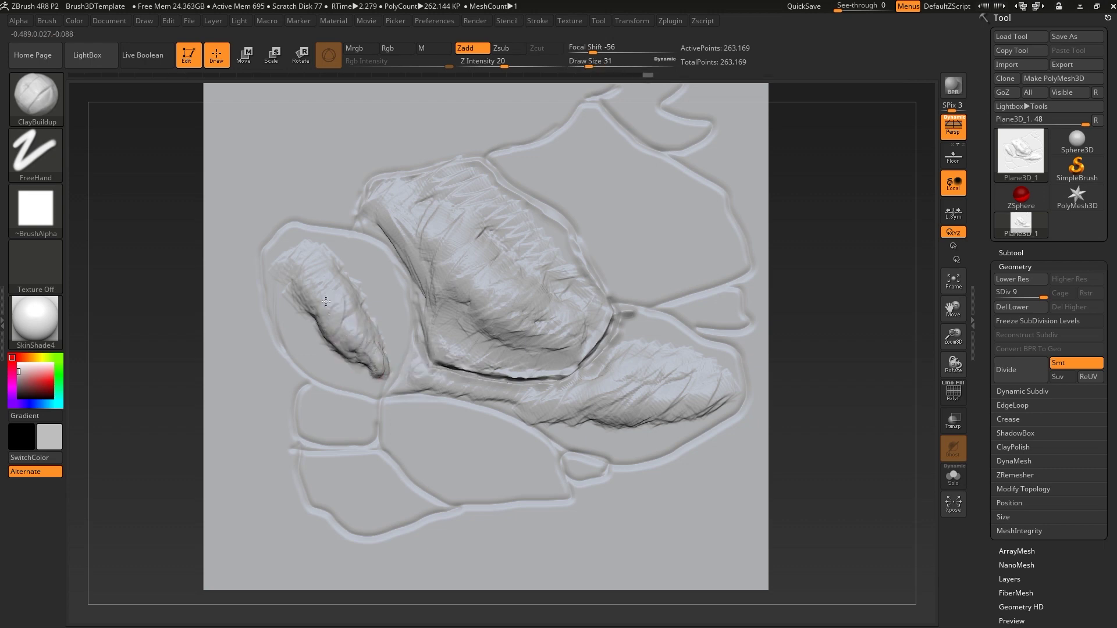
key("s")
left_click_drag(326, 295, 335, 294)
mouse_move(396, 327)
left_mouse_down()
mouse_move(351, 265)
mouse_move(373, 300)
left_mouse_up()
mouse_move(340, 247)
left_mouse_down()
mouse_move(378, 279)
mouse_move(401, 355)
left_mouse_up()
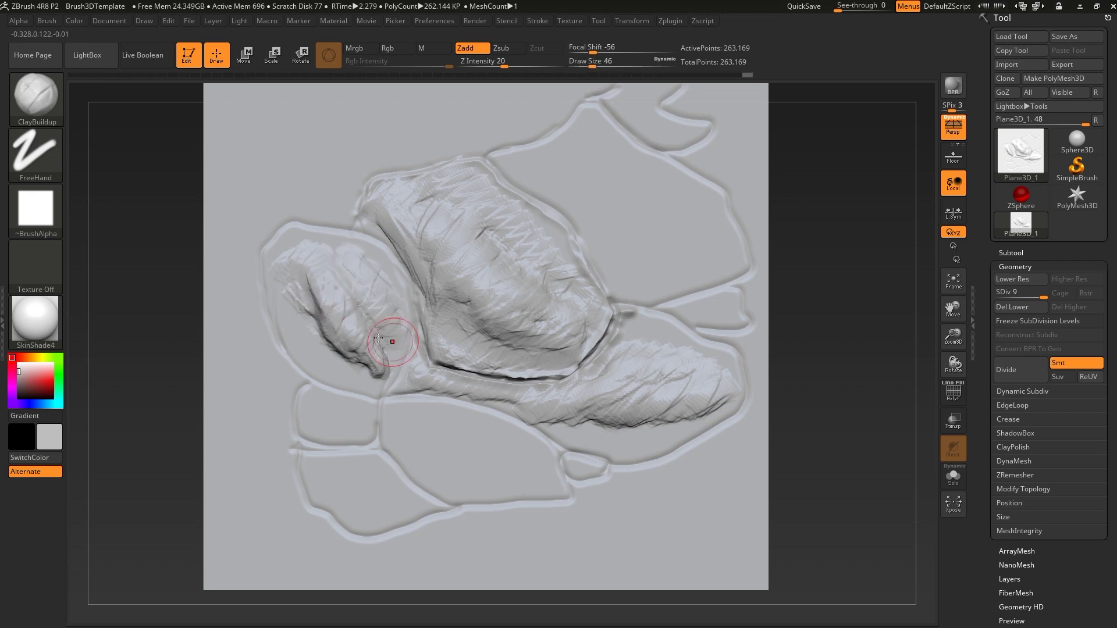
left_click_drag(291, 291, 339, 348)
Undo a stray central ridge, then add clay and a thin stroke along the lower ridge
mouse_move(854, 332)
left_mouse_down()
mouse_move(783, 316)
mouse_move(756, 273)
left_mouse_up()
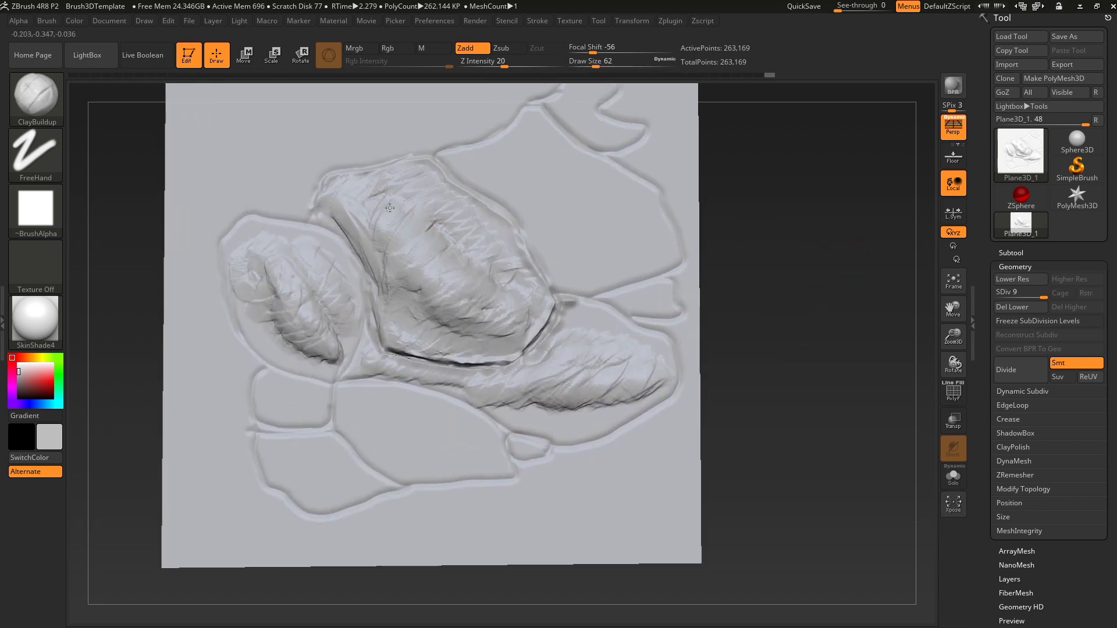
left_click_drag(434, 268, 474, 292)
mouse_move(384, 210)
left_mouse_down()
mouse_move(431, 303)
mouse_move(420, 228)
left_mouse_up()
key("ctrl+z")
key("ctrl+z")
key("ctrl+z")
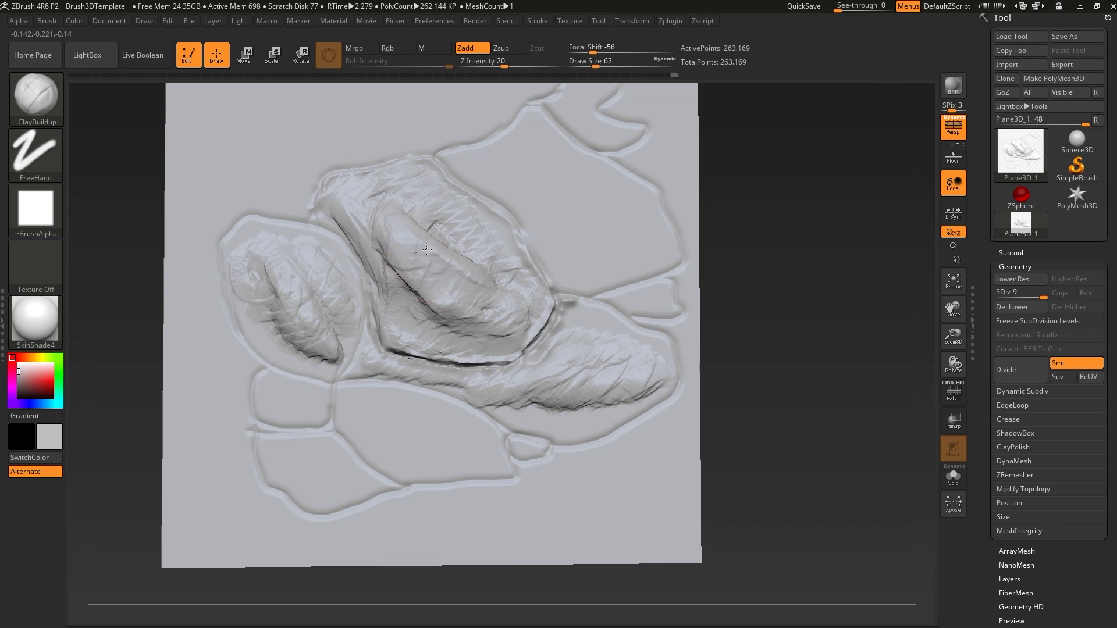
left_click_drag(768, 349, 757, 279)
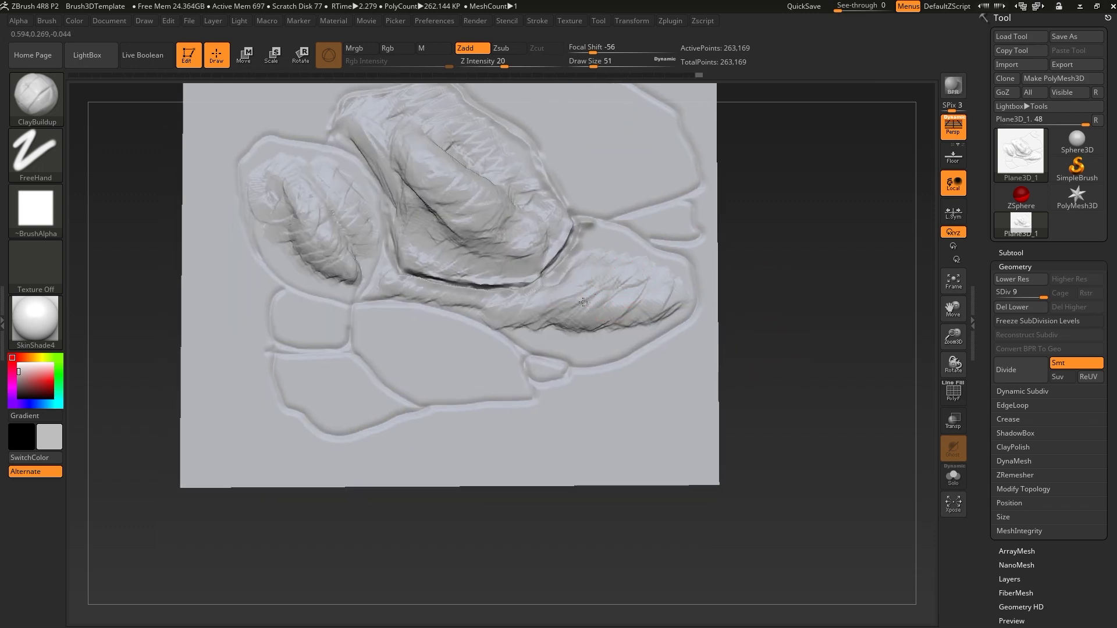
left_click_drag(574, 312, 652, 297)
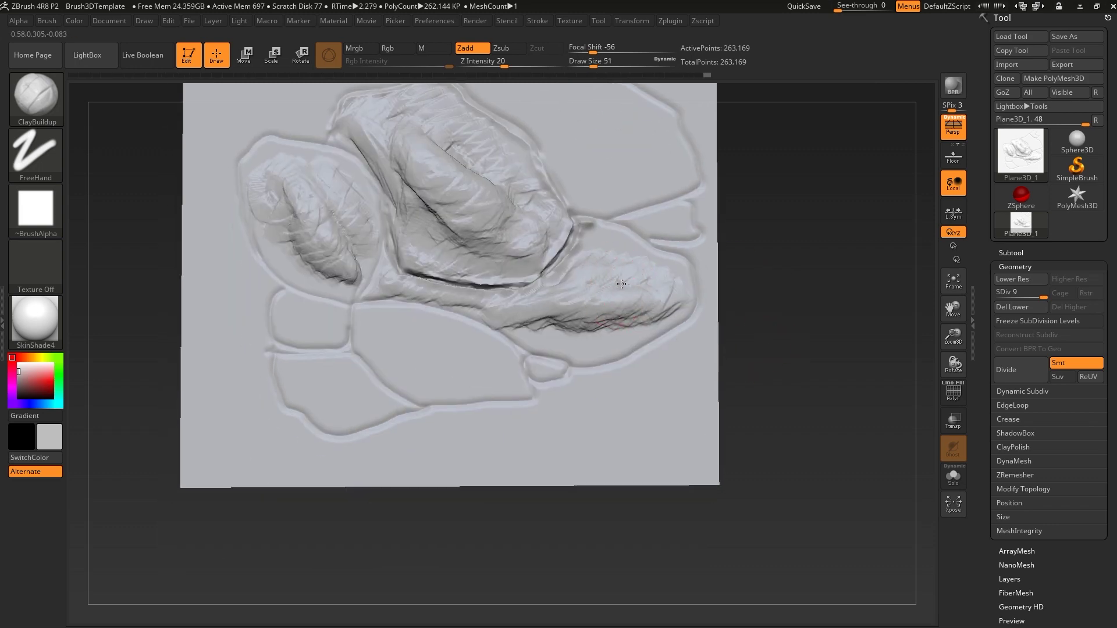
left_click_drag(729, 321, 721, 312, "alt")
key("s")
mouse_move(589, 310)
left_mouse_down()
mouse_move(645, 327)
mouse_move(602, 340)
left_mouse_up()
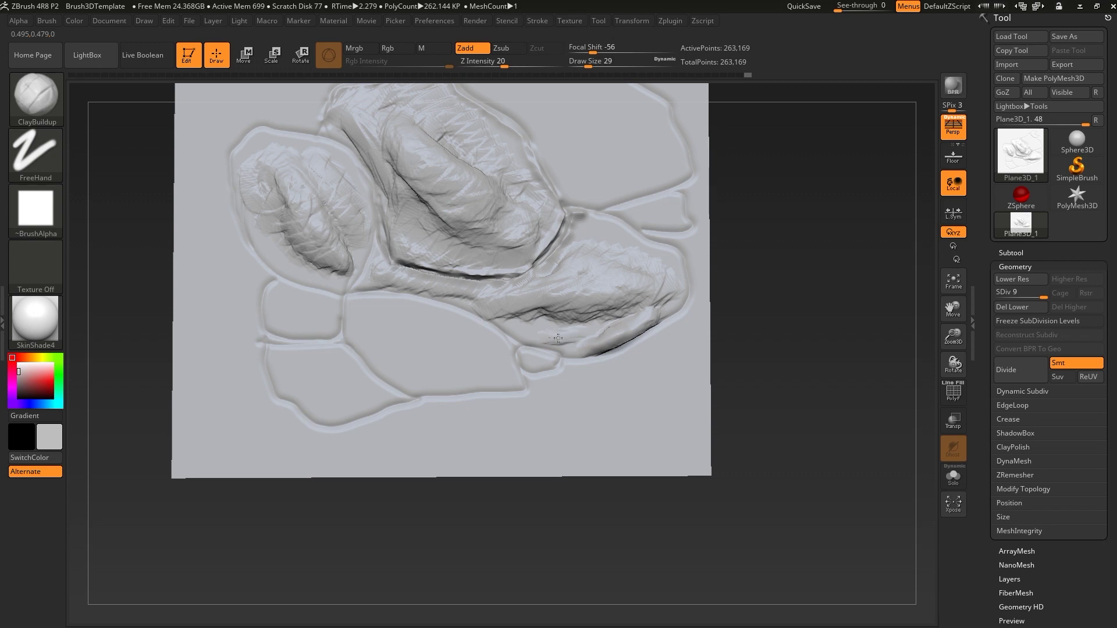
Carve deeper DamStandard creases along the lower ridge and soften one near the small lobe
key("b")
key("d")
key("s")
right_click_drag(589, 338, 564, 348, "ctrl")
left_click_drag(573, 350, 649, 321)
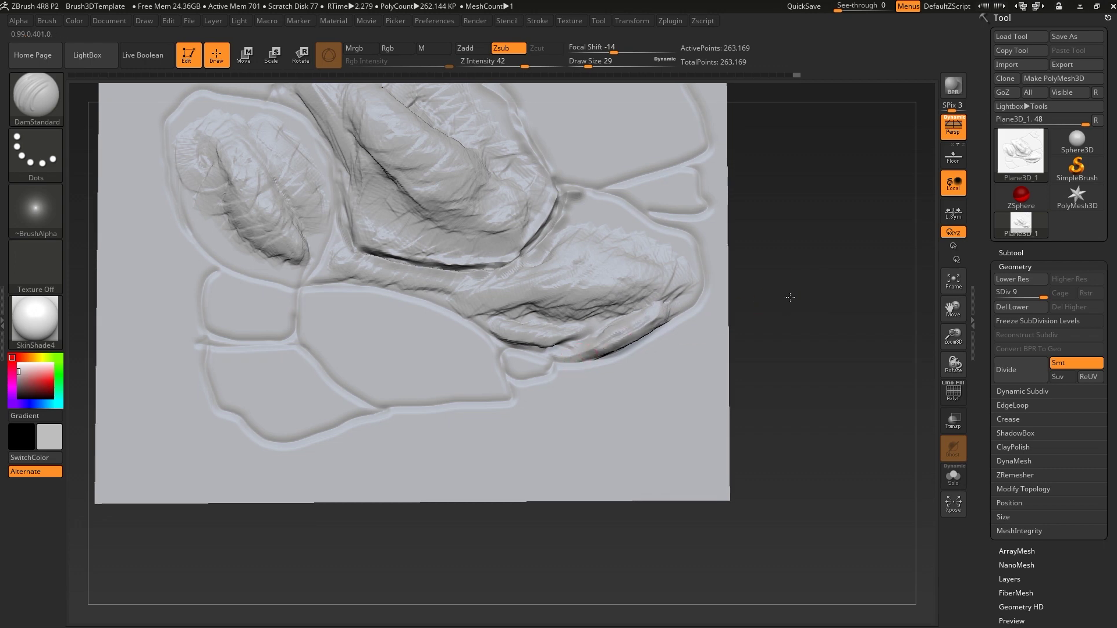
right_click_drag(591, 351, 618, 341)
left_click_drag(652, 252, 596, 226)
left_click_drag(656, 309, 583, 348)
right_click_drag(511, 366, 537, 344)
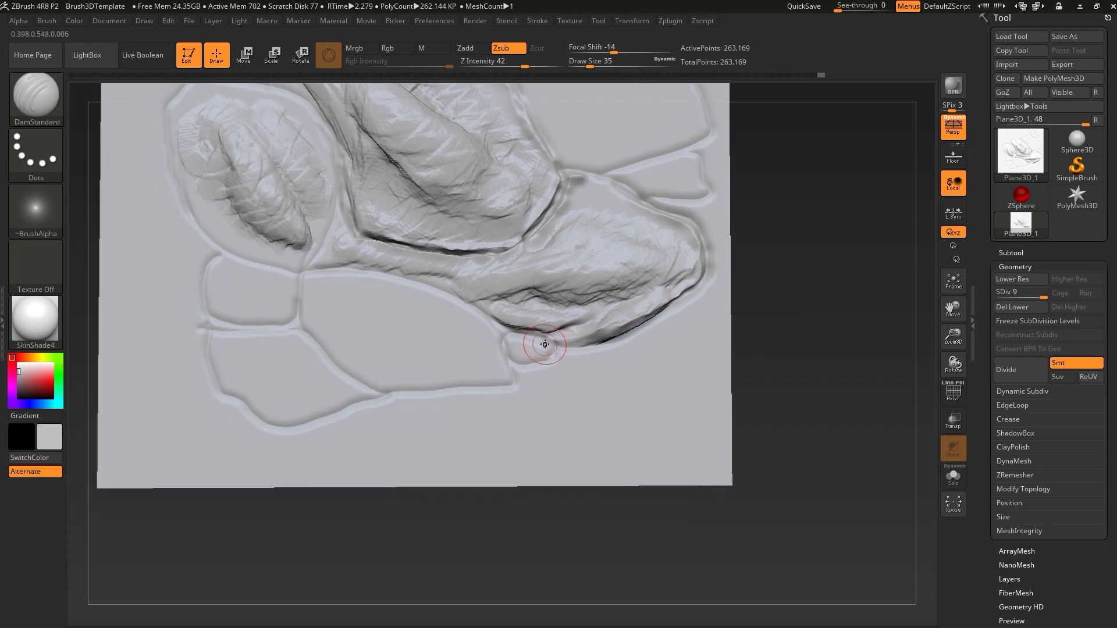
mouse_move(514, 346)
left_mouse_down("shift")
mouse_move(504, 333)
mouse_move(551, 362)
left_mouse_up("shift")
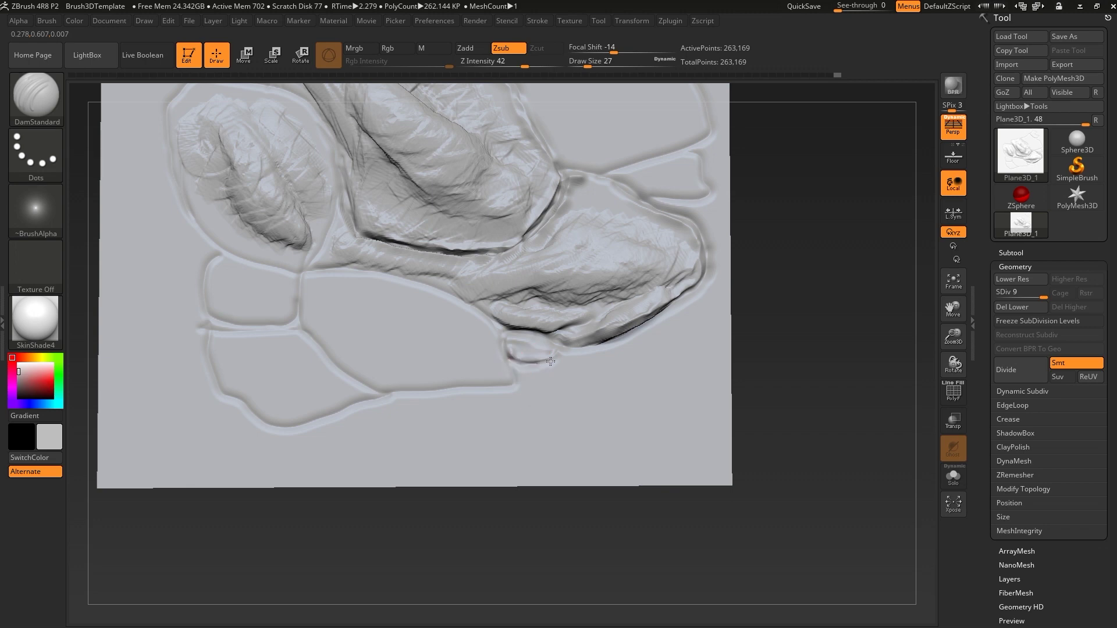
Add ClayBuildup clay to reshape the small lobe
key("b")
key("c")
key("b")
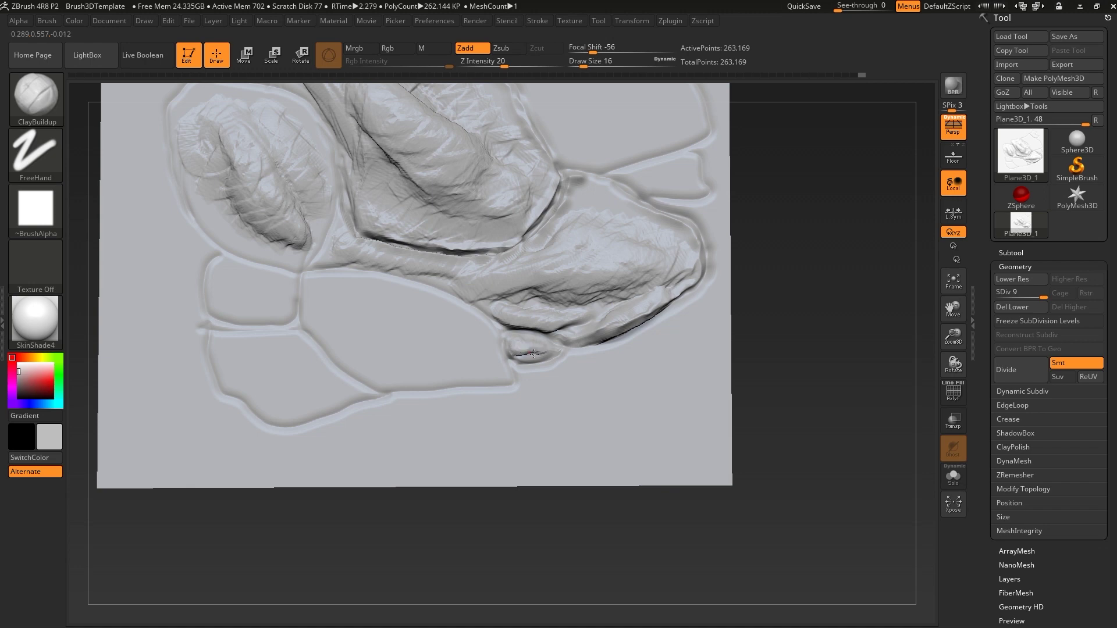
left_click_drag(553, 351, 539, 356)
With a slightly larger DamStandard, crease the ridge's lower edge and rotate to check
key("b")
key("d")
key("s")
key("bracketright")
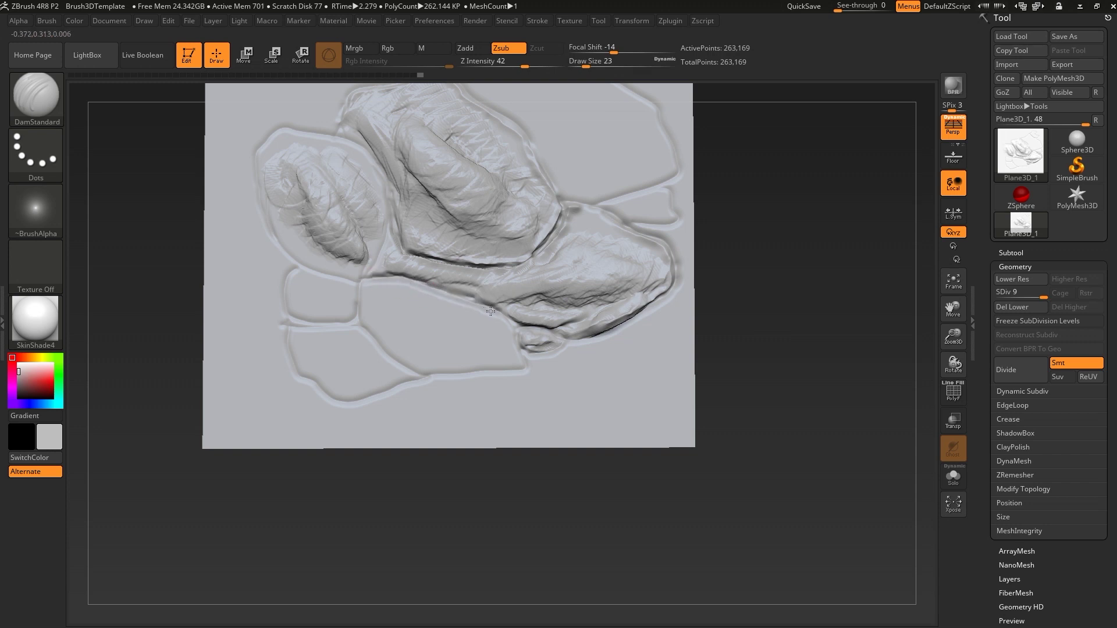
left_click_drag(499, 307, 385, 271)
left_click_drag(474, 300, 478, 297)
left_click_drag(817, 204, 490, 278)
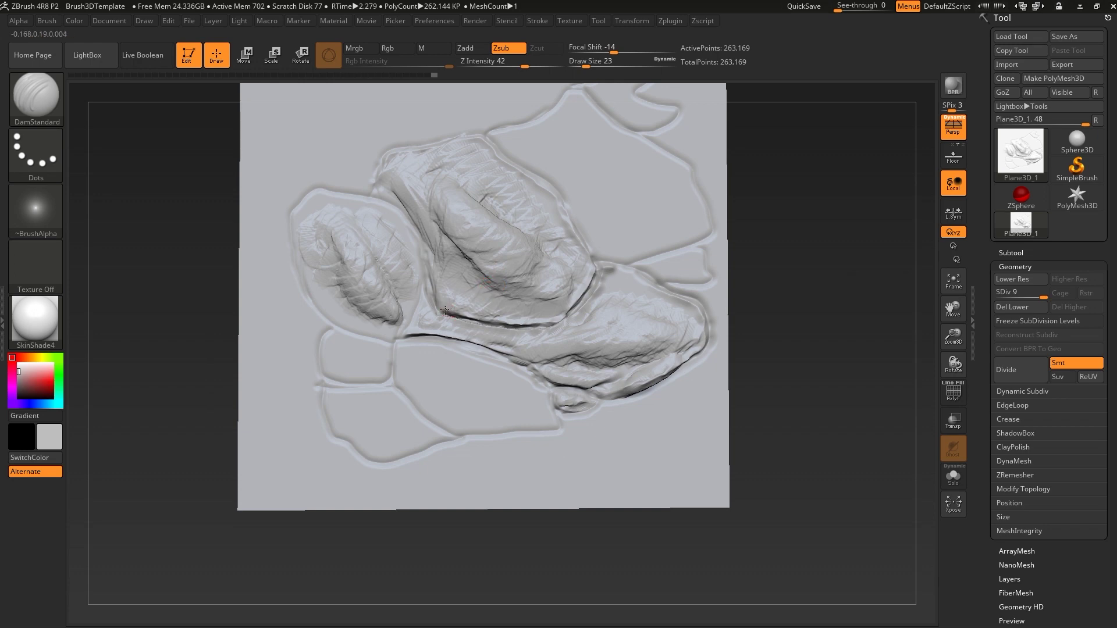
left_click_drag(848, 270, 408, 279)
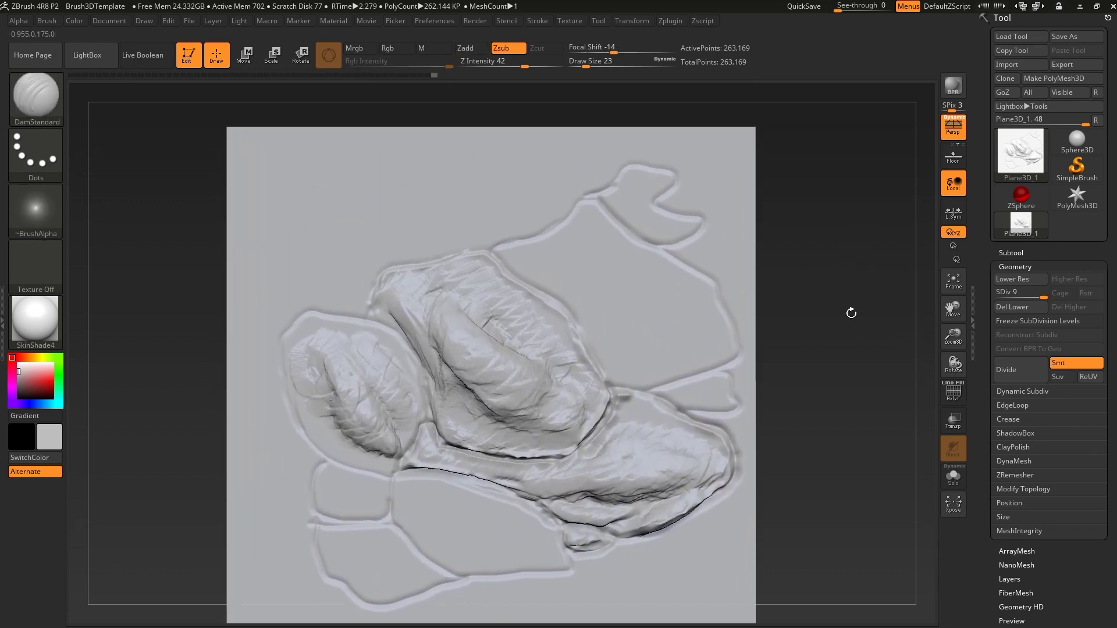
Enlarge the brush and load the Layer brush
key("s")
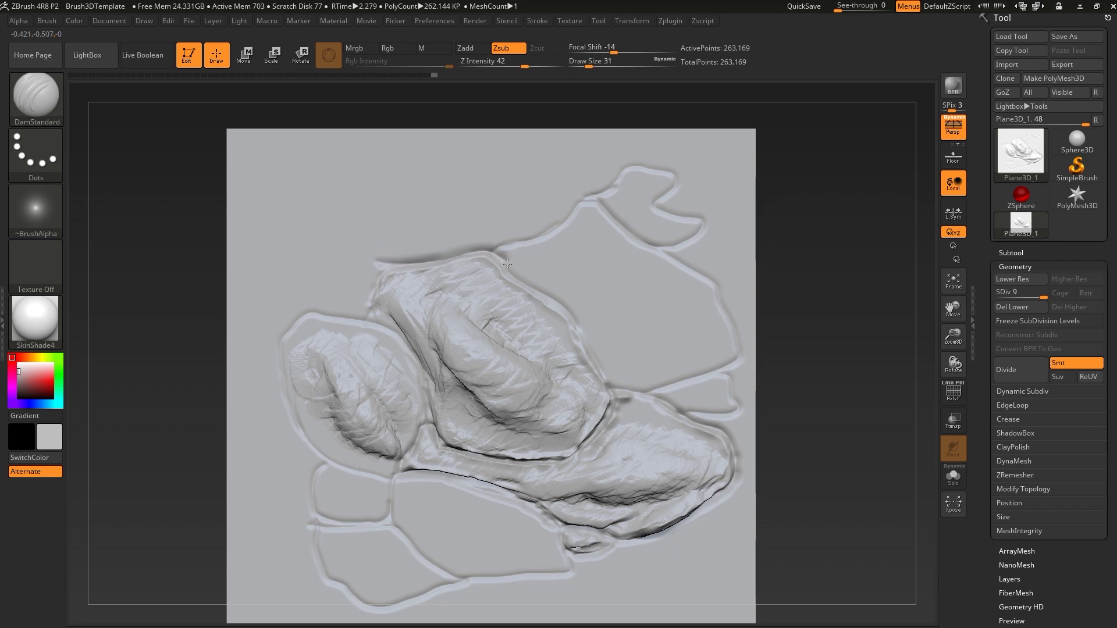
key("b")
key("m")
key("l")
key("y")
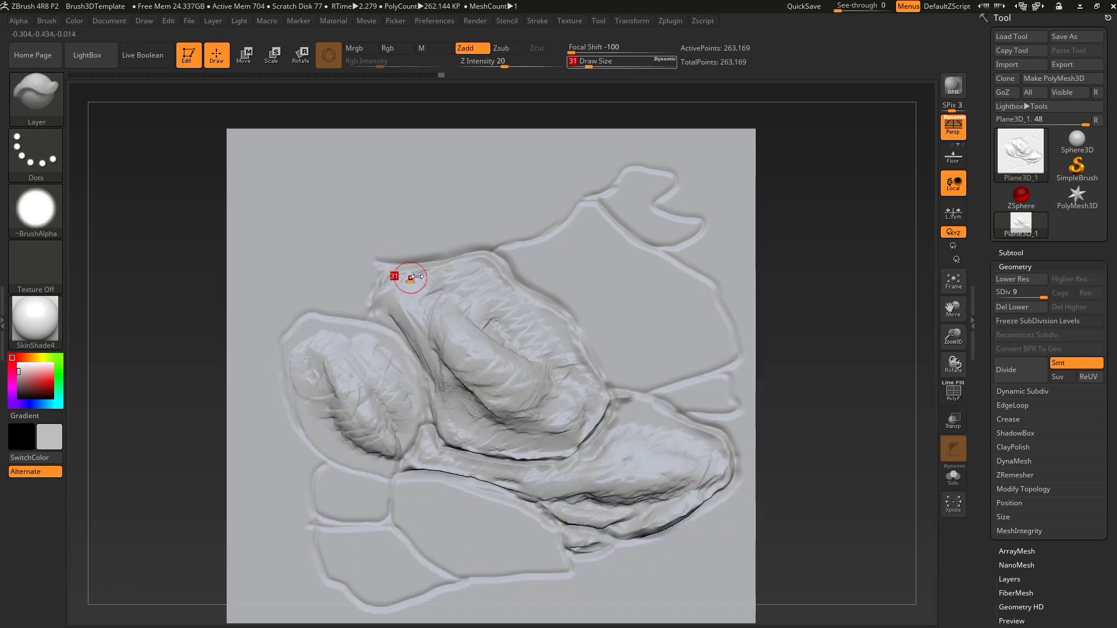
key("b")
key("v")
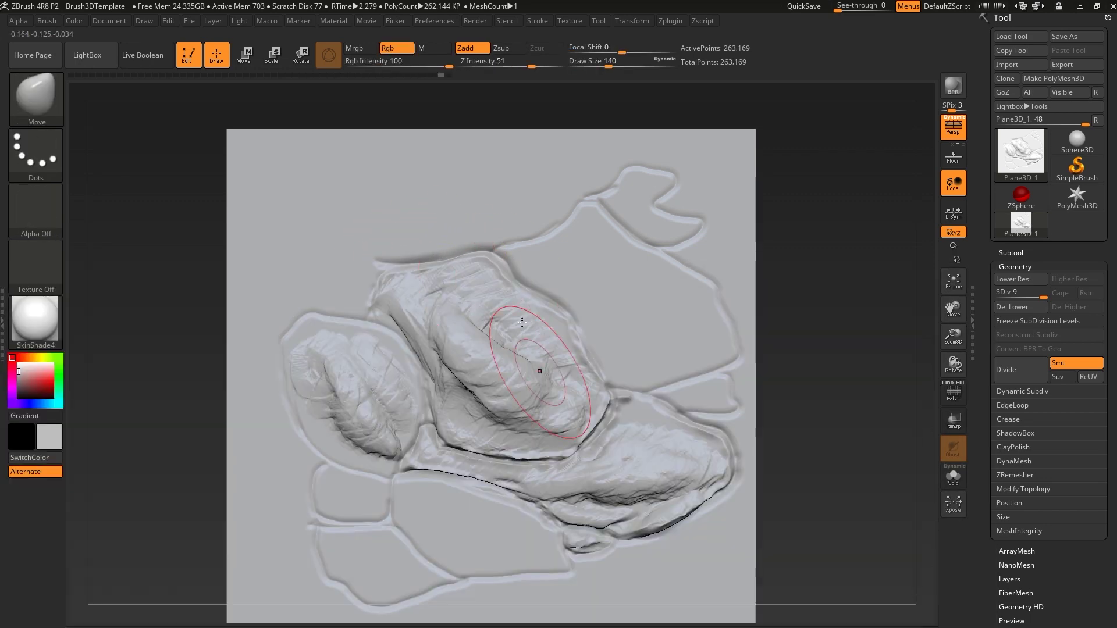
key("s")
left_click_drag(573, 361, 536, 424)
left_click_drag(854, 474, 807, 335, "alt")
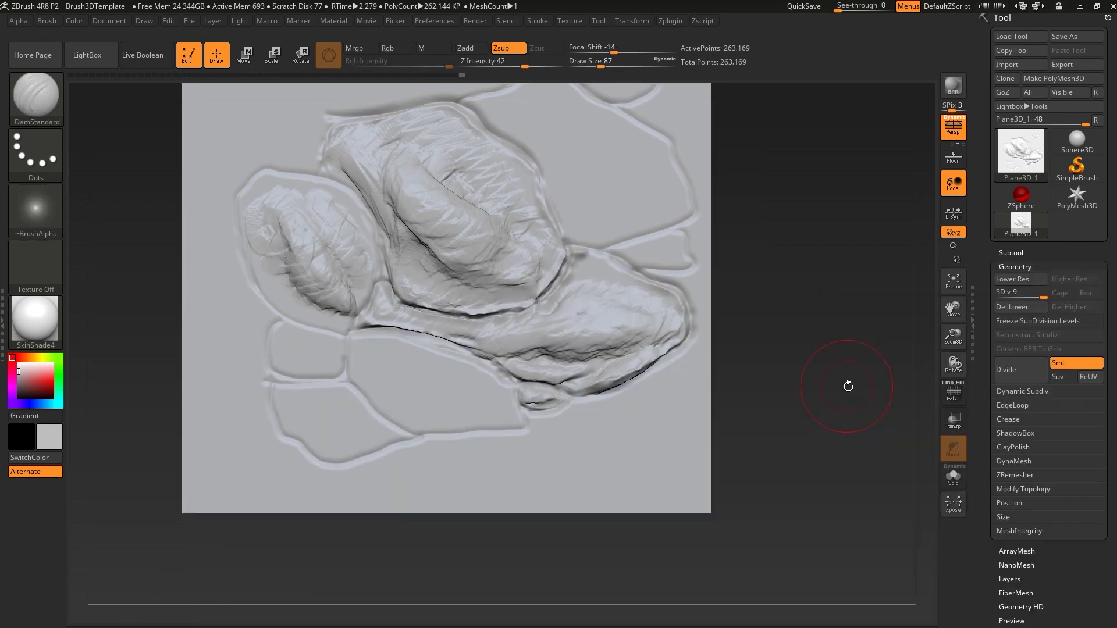
left_click_drag(849, 384, 856, 362)
key("b")
key("d")
key("s")
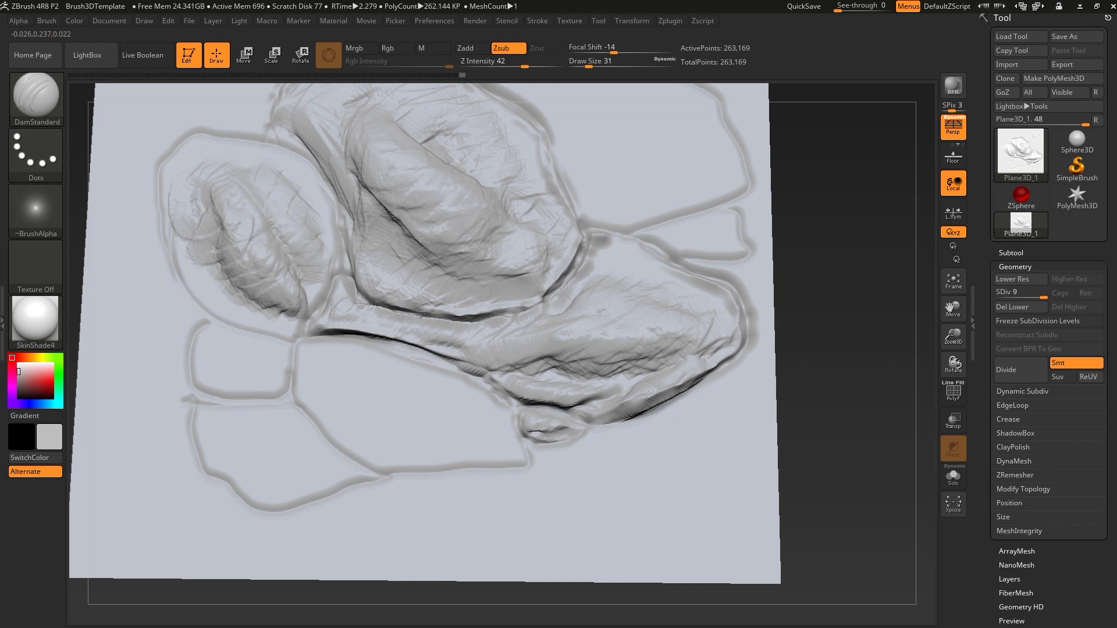
left_click_drag(831, 249, 499, 357, "shift")
key("bracketleft")
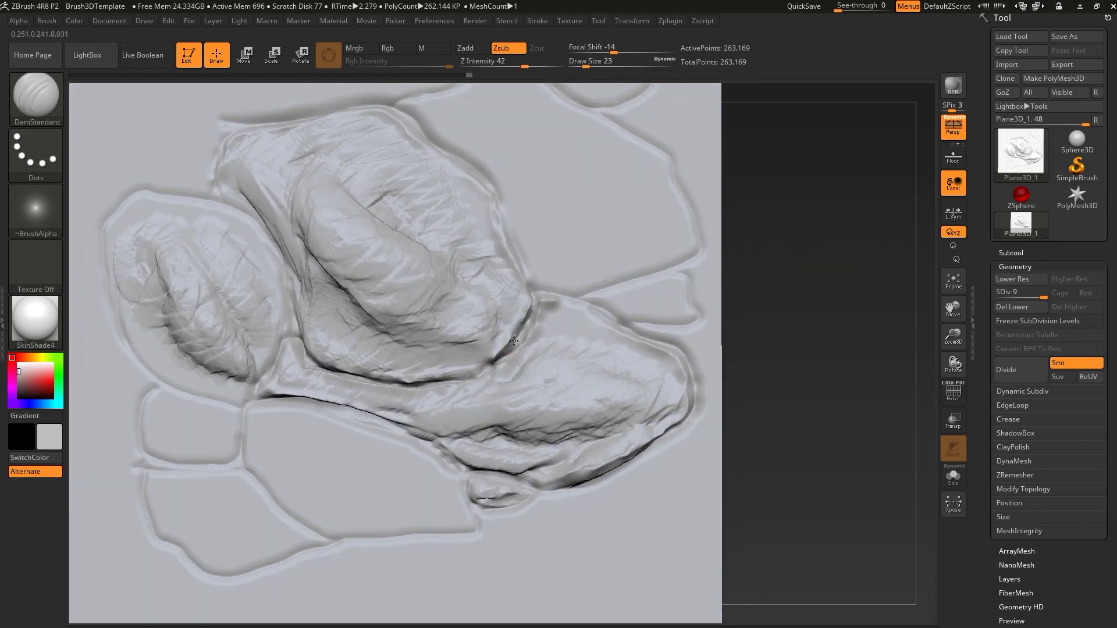
left_click_drag(514, 342, 481, 291, "alt")
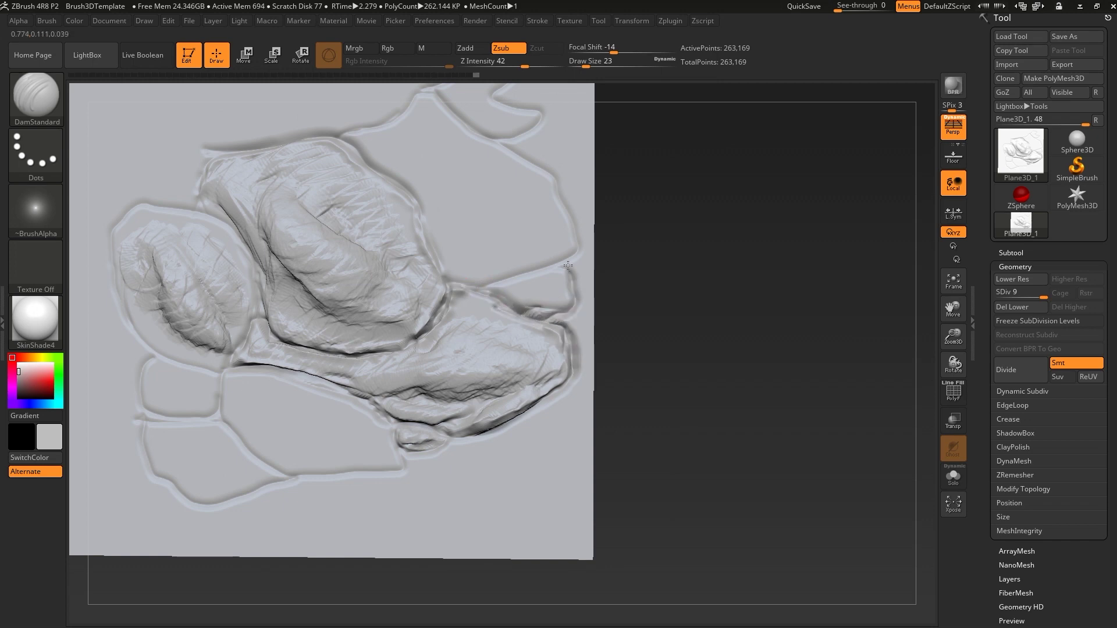
key("b")
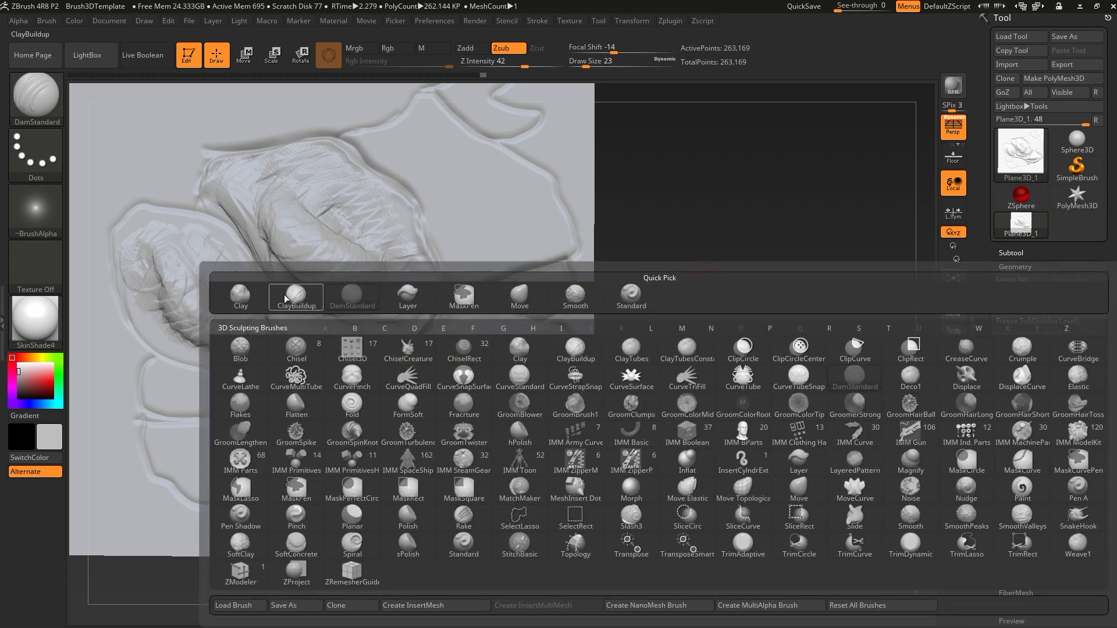
Load the PolishHard brush with Alpha 28, a larger draw size and intensity 60
key("c")
key("b")
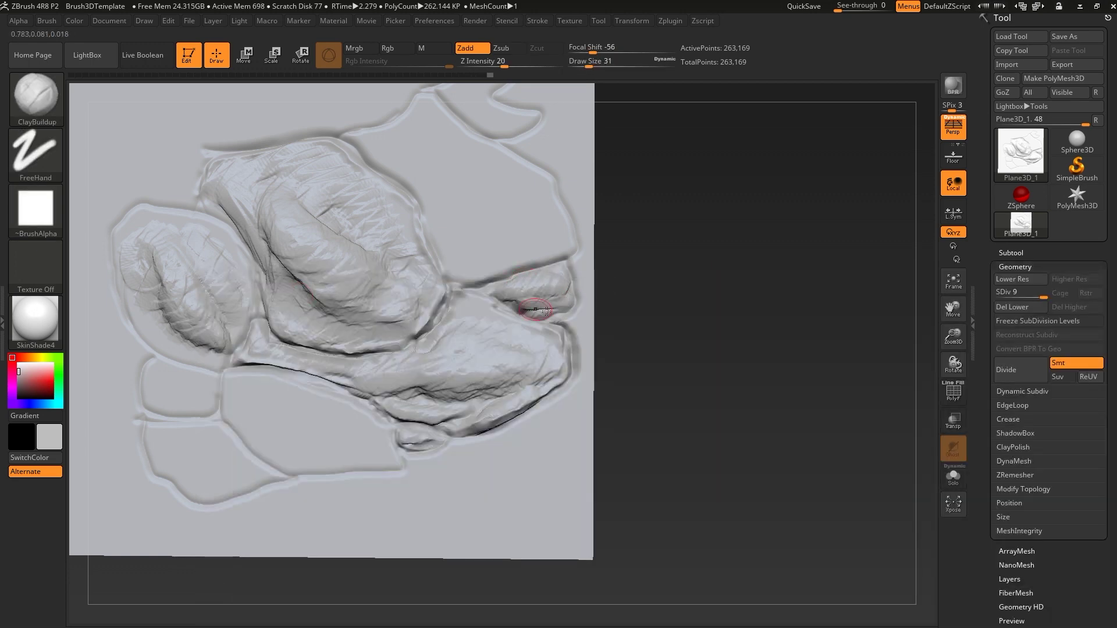
left_click(87, 54)
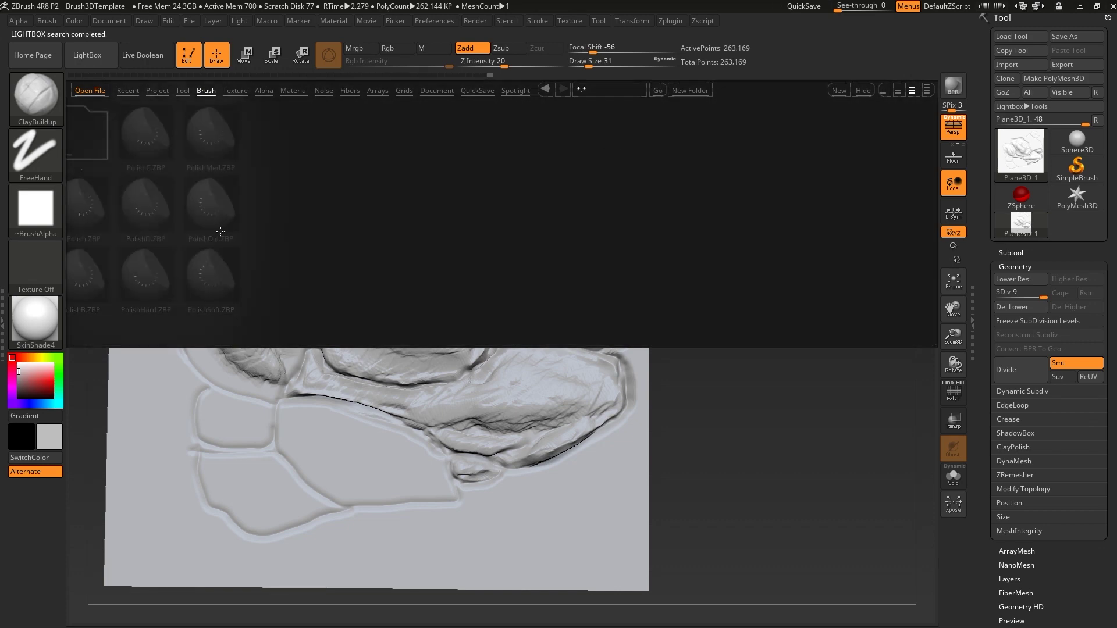
double_click(142, 264)
left_click(36, 209)
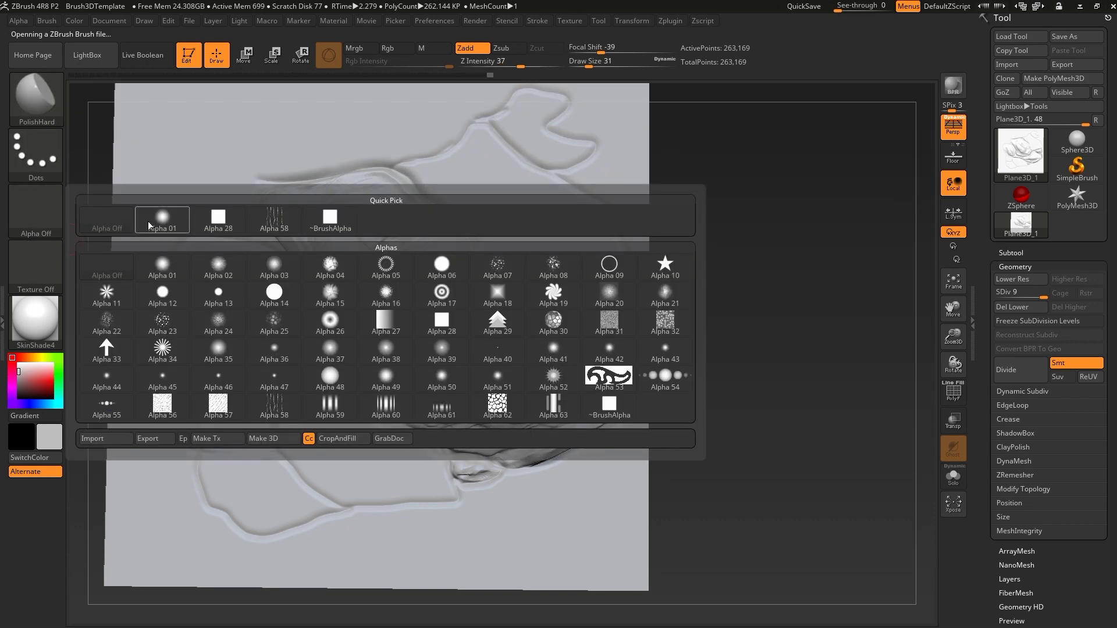
left_click(219, 220)
key("s")
left_click_drag(366, 305, 423, 316)
mouse_move(658, 274)
left_mouse_down()
mouse_move(723, 242)
mouse_move(368, 285)
left_mouse_up()
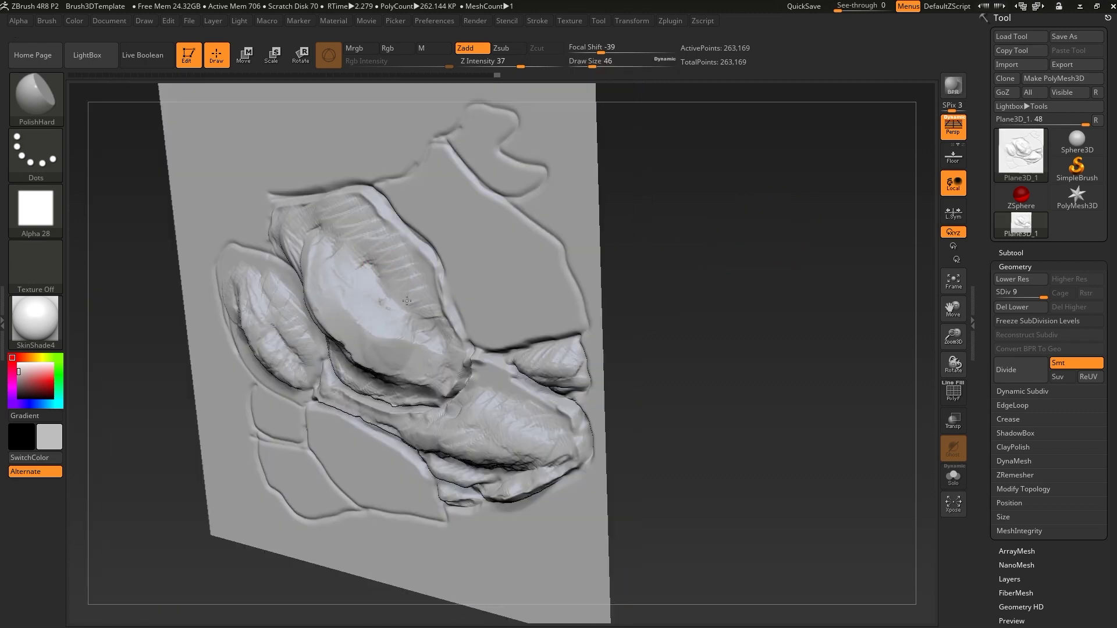
left_click_drag(521, 64, 537, 64)
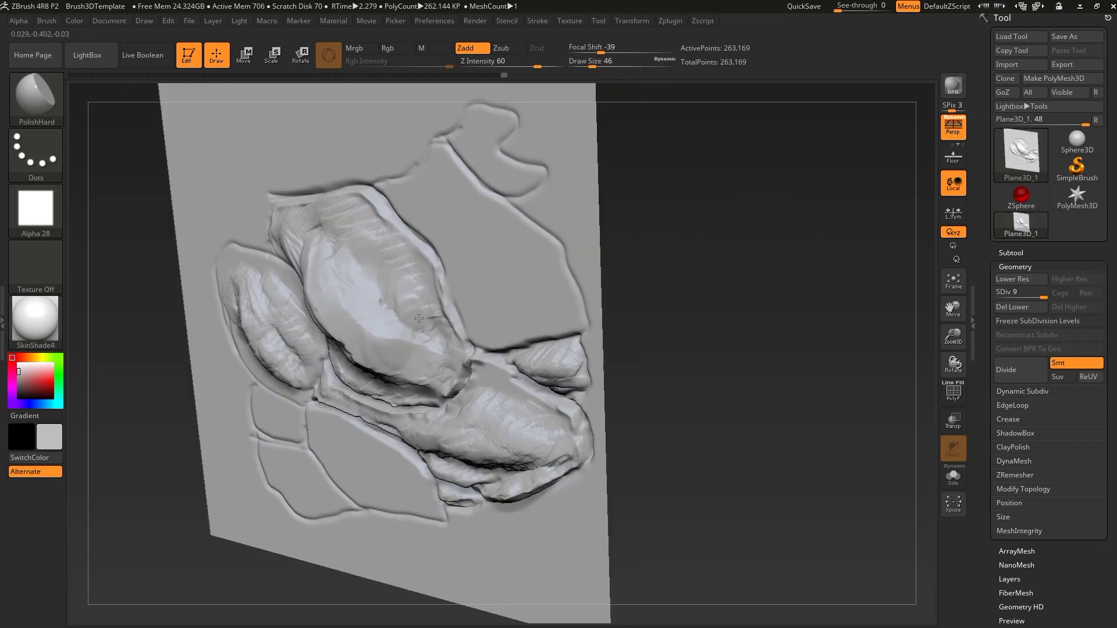
Polish across the rock surface and a small patch on the upper rock
left_click_drag(628, 319, 500, 321)
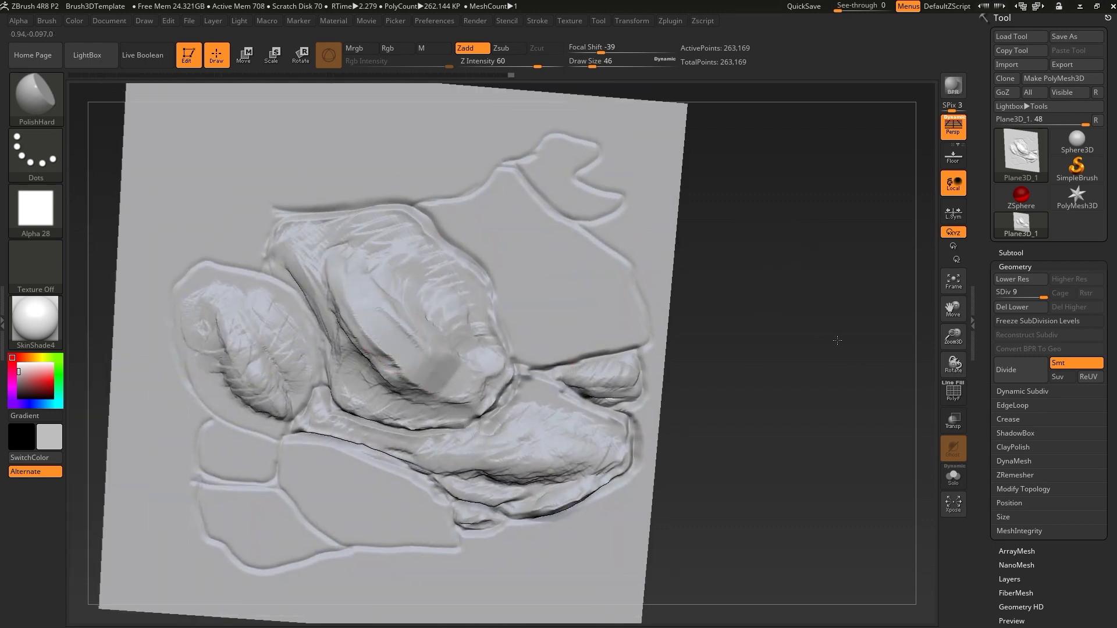
left_click_drag(838, 340, 427, 355)
left_click_drag(368, 314, 439, 370)
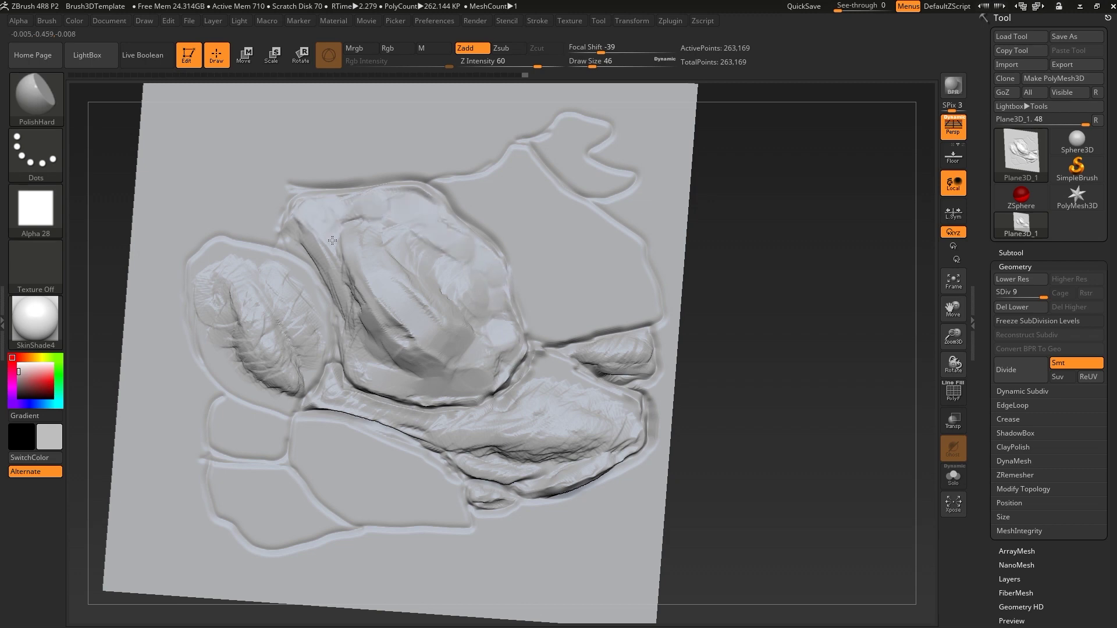
right_click_drag(444, 266, 348, 236)
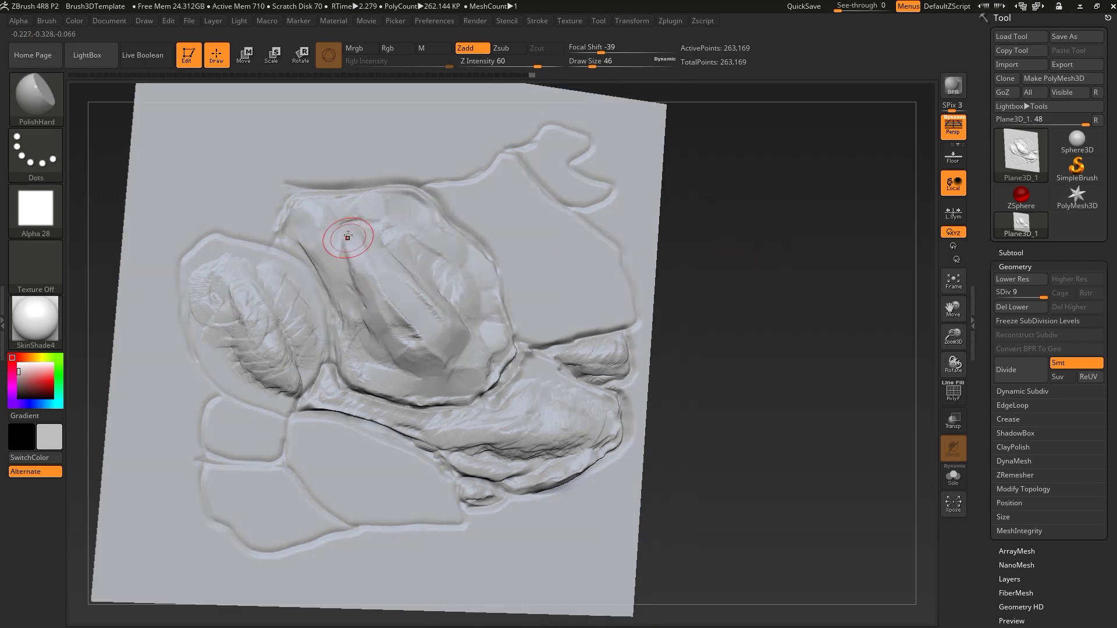
left_click_drag(367, 239, 343, 249)
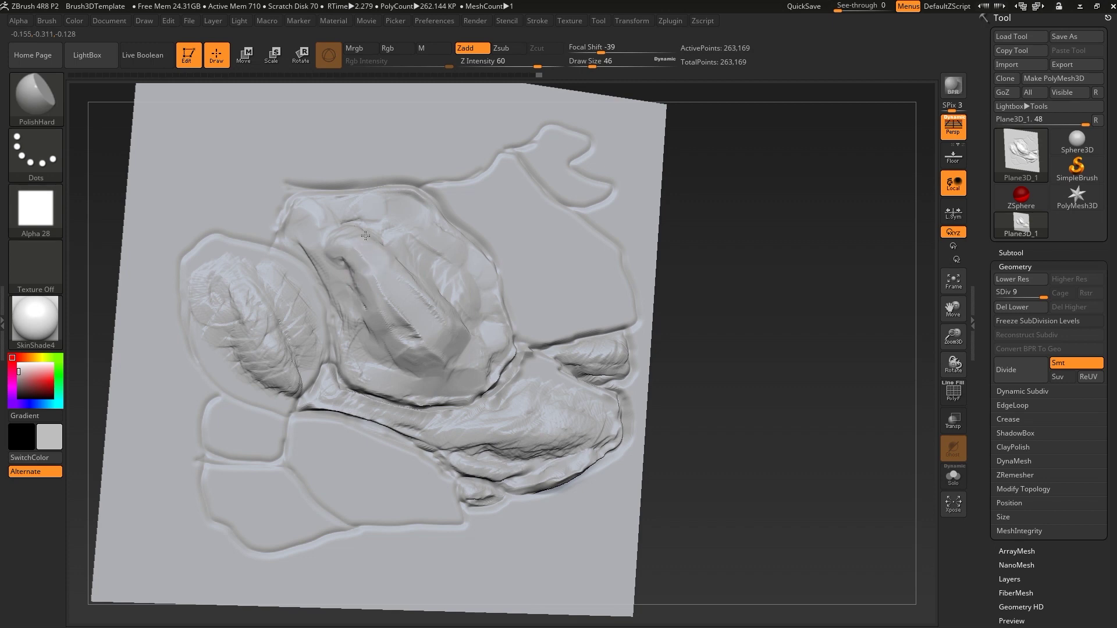
Flatten and reshape the left lobe into hard planar facets with polishing strokes
left_click_drag(699, 261, 757, 264, "shift")
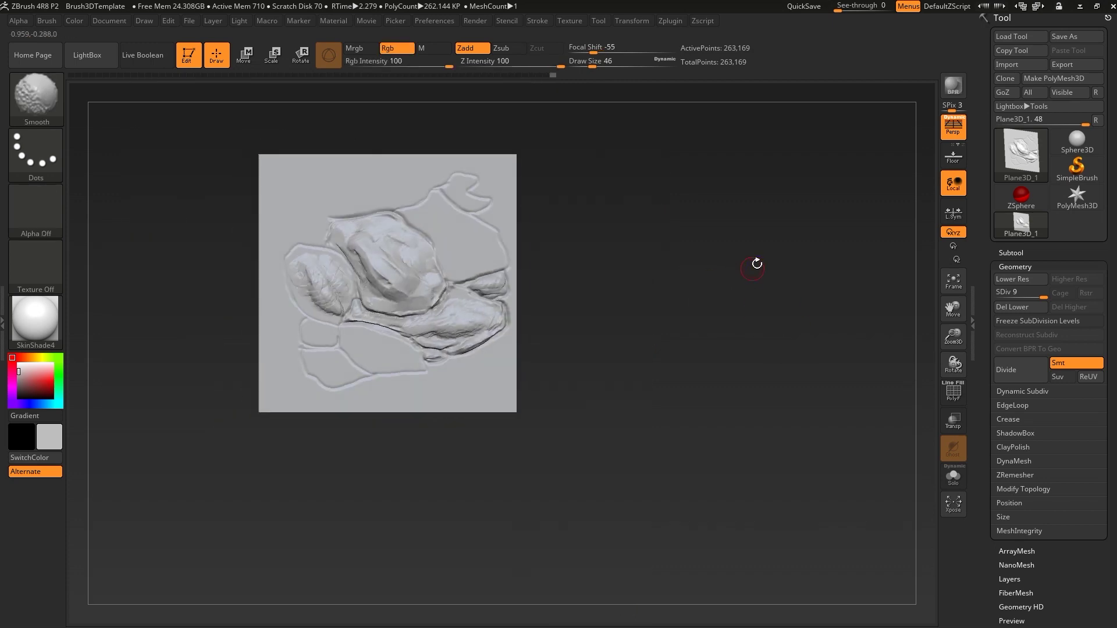
right_click_drag(757, 263, 284, 279, "alt")
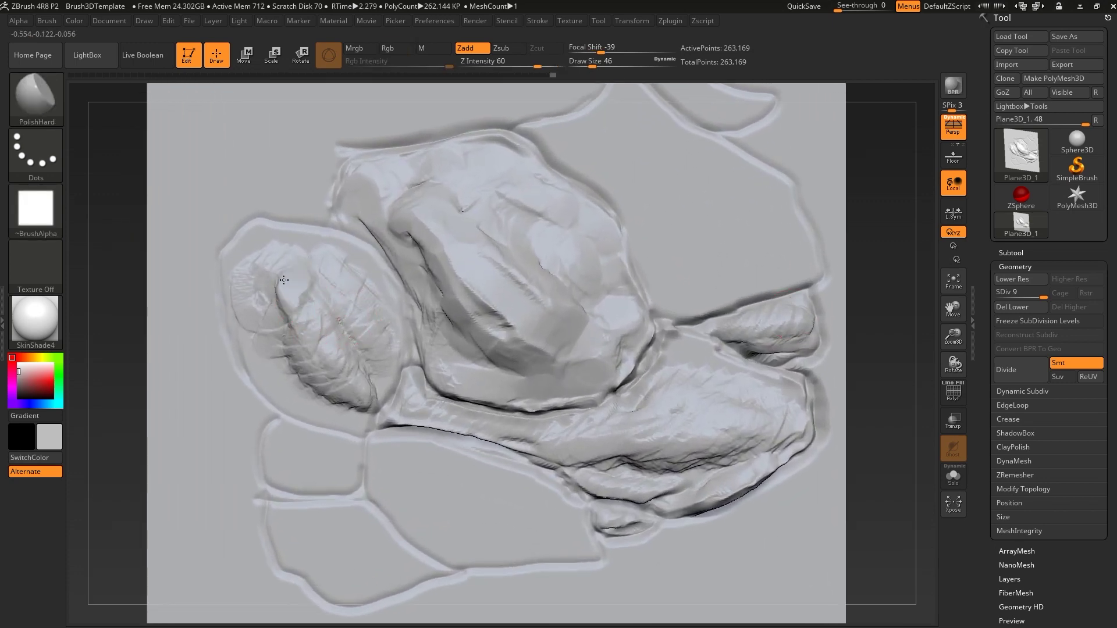
mouse_move(284, 280)
left_mouse_down()
mouse_move(367, 391)
mouse_move(314, 364)
mouse_move(334, 366)
left_mouse_up()
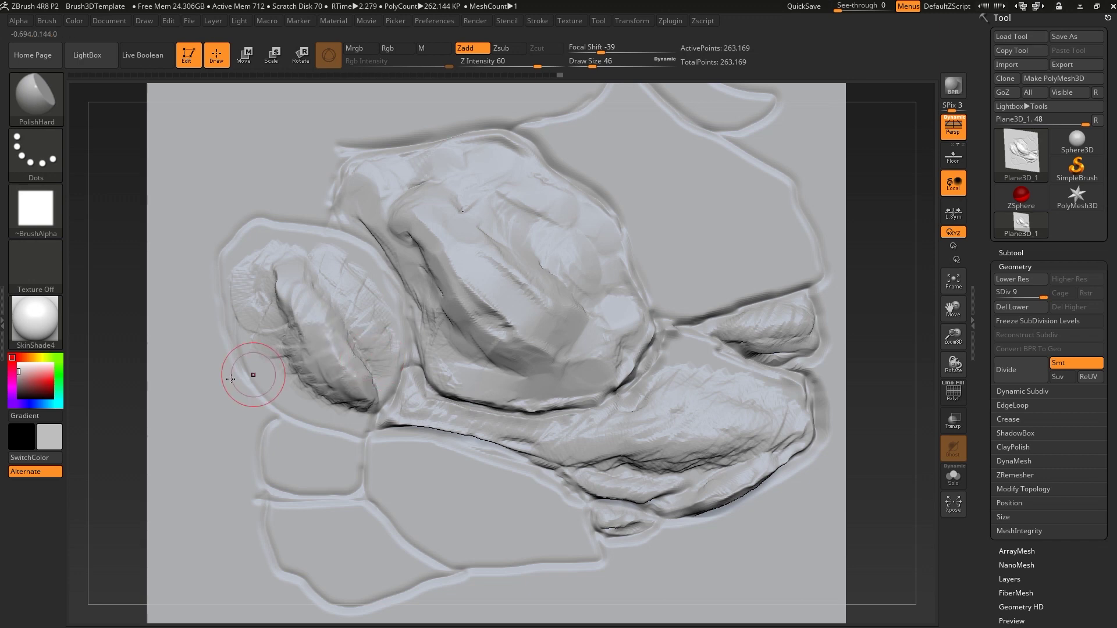
right_click_drag(334, 366, 349, 324)
left_click_drag(357, 314, 392, 372)
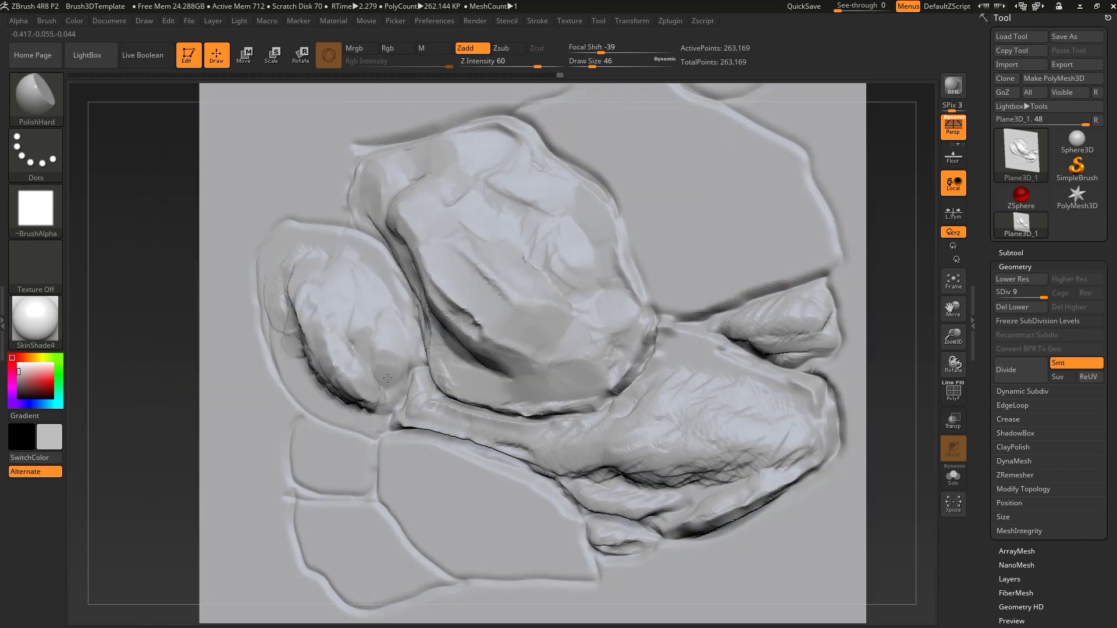
right_click_drag(393, 373, 355, 332)
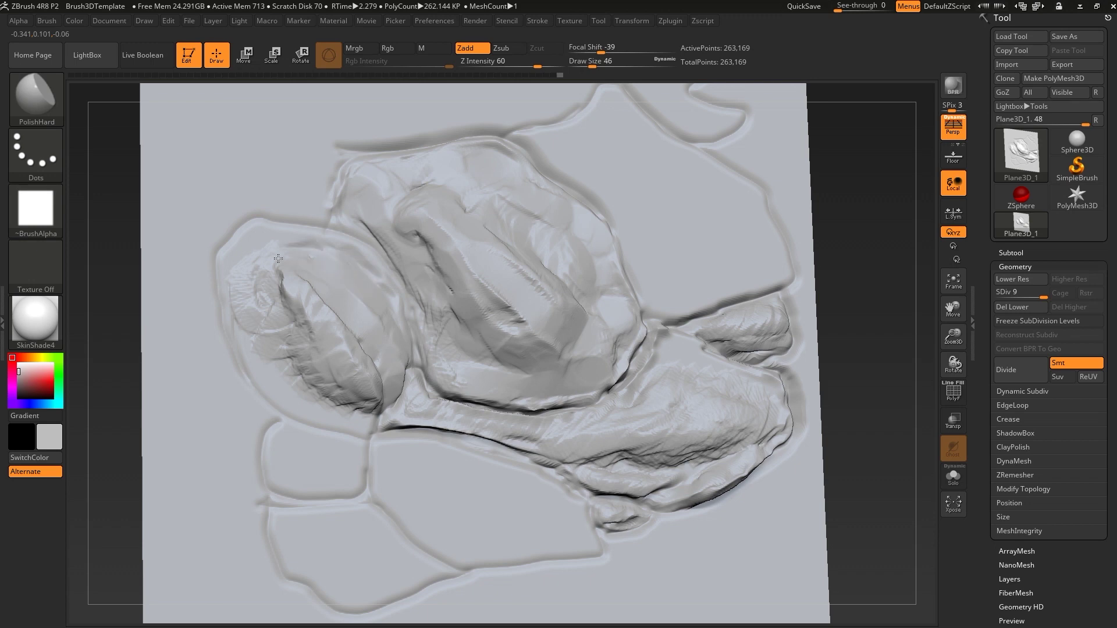
mouse_move(267, 256)
left_mouse_down()
mouse_move(262, 295)
mouse_move(296, 372)
mouse_move(363, 412)
mouse_move(279, 358)
mouse_move(284, 296)
left_mouse_up()
mouse_move(757, 319)
right_mouse_down("ctrl")
mouse_move(741, 341)
mouse_move(756, 332)
mouse_move(759, 249)
mouse_move(805, 301)
mouse_move(809, 209)
right_mouse_up("ctrl")
Select the DamStandard brush and shrink its draw size to 18
key("b")
key("d")
key("s")
right_click_drag(797, 365, 499, 316, "ctrl")
key("s")
left_click_drag(498, 316, 467, 319)
Smooth a stroke on the rock surface with the flat polishing brush using Shift
left_click_drag(892, 328, 465, 315)
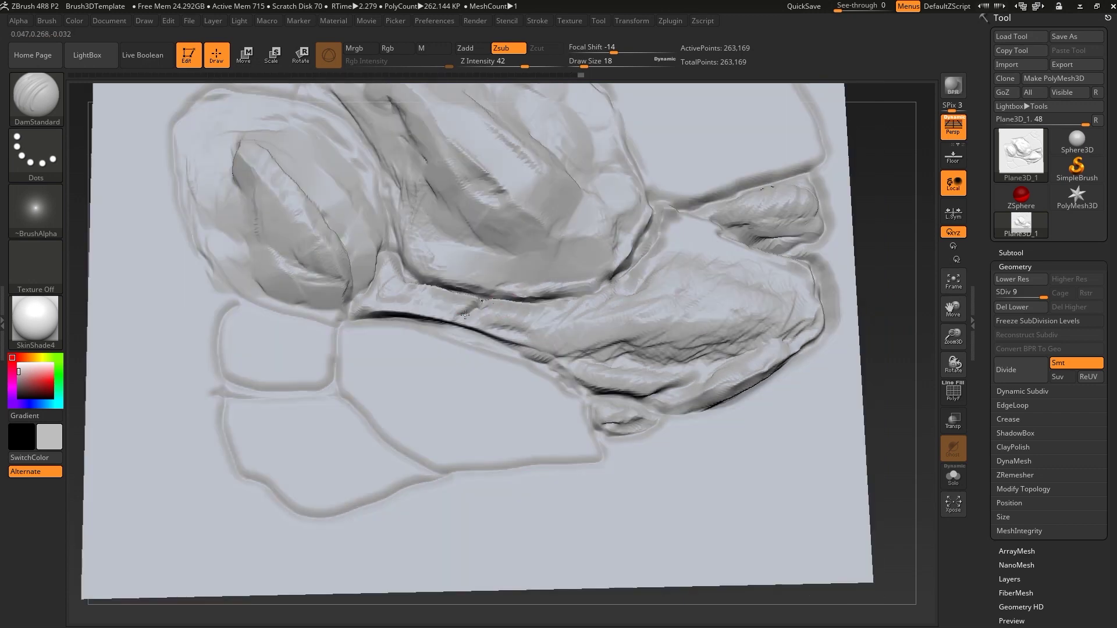
key("b")
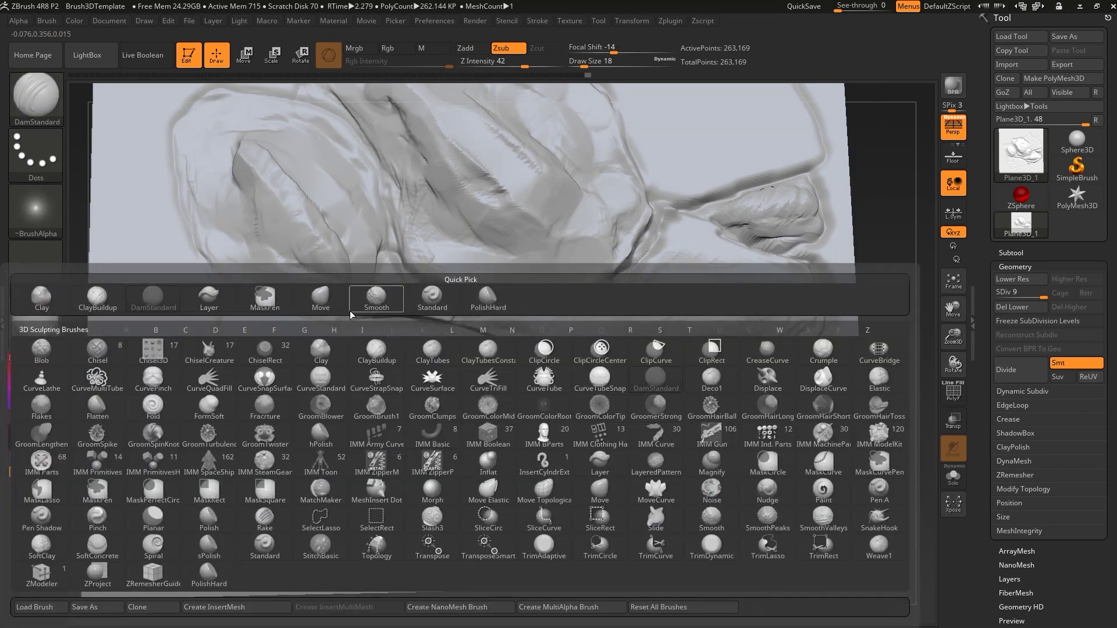
left_click(474, 306)
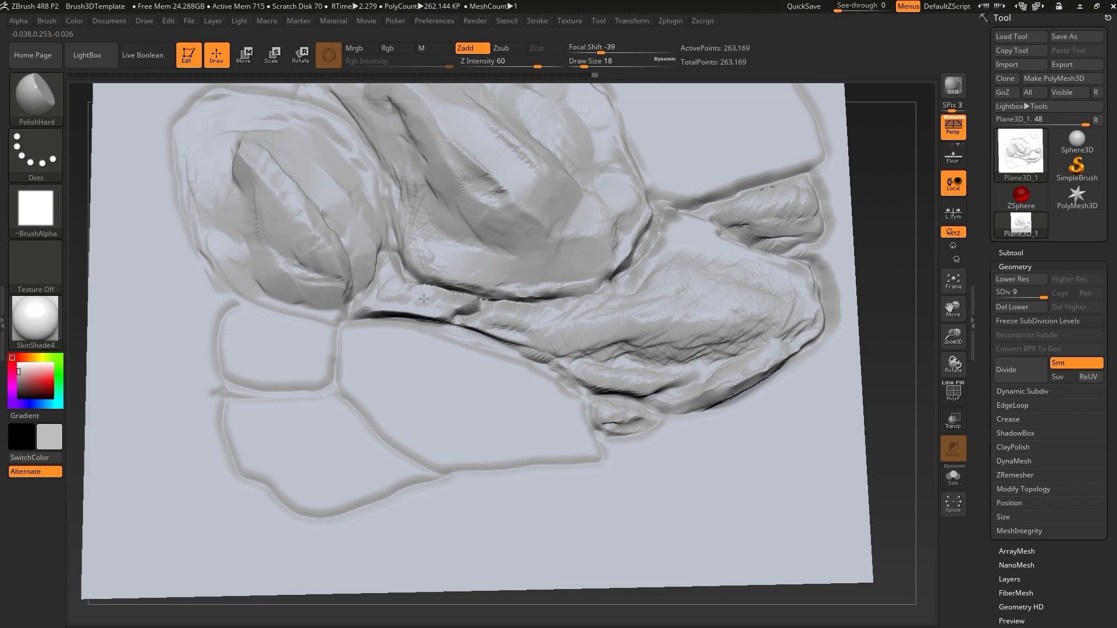
key("shift")
left_click_drag(467, 305, 452, 295, "shift")
left_click_drag(903, 284, 807, 297)
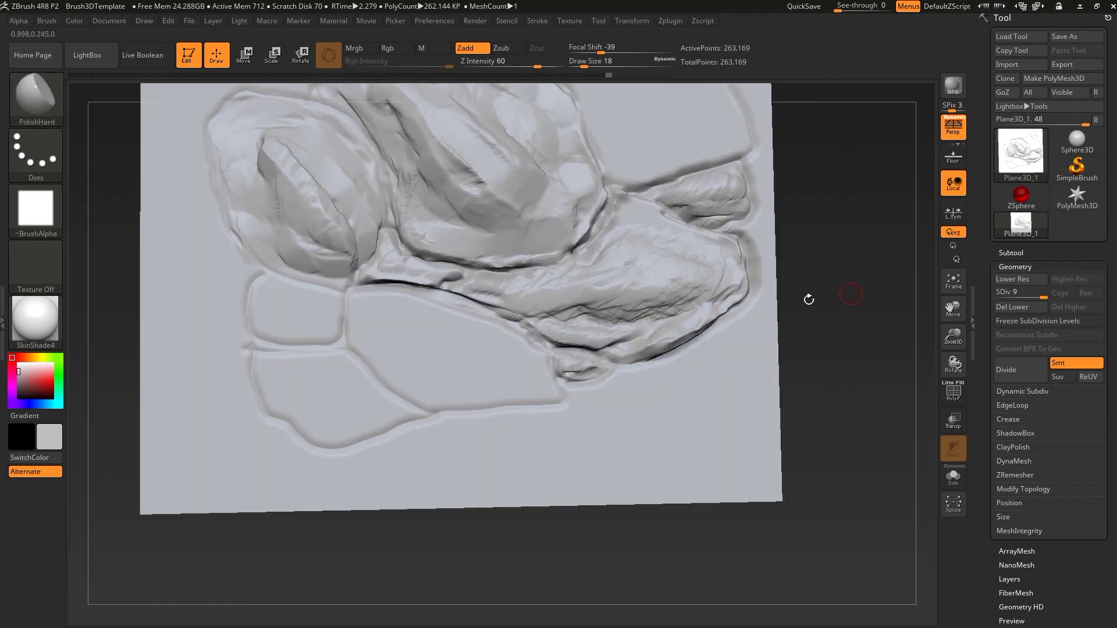
Build an elongated ClayBuildup form in the empty cell below the rocks, shrinking size to 23
key("b")
key("c")
key("b")
left_click_drag(419, 324, 507, 378)
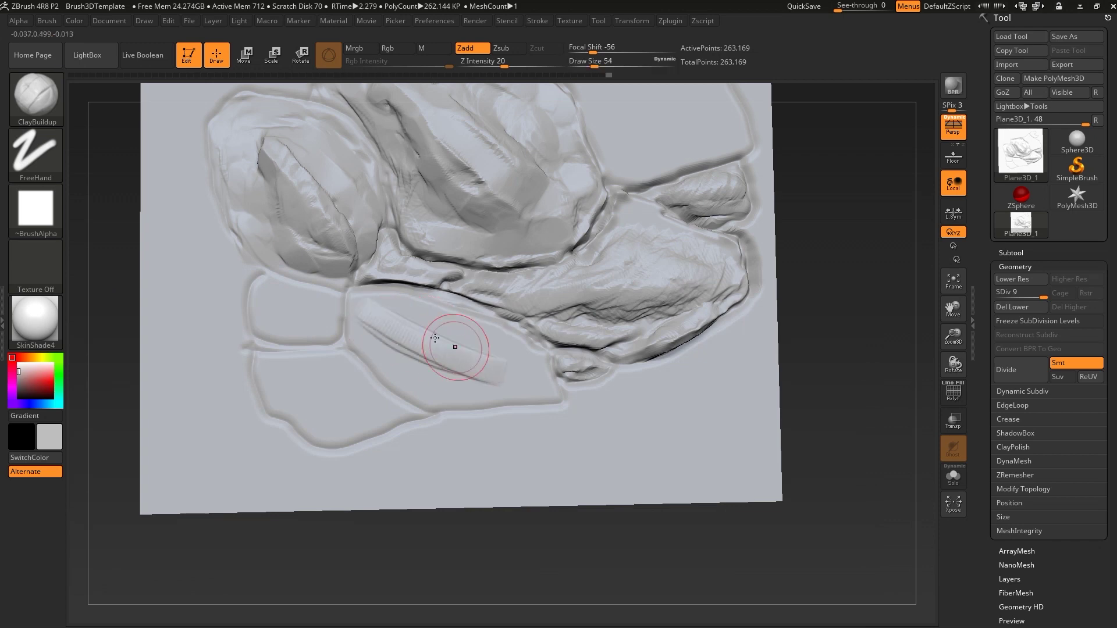
left_click_drag(370, 312, 500, 366)
left_click_drag(408, 326, 530, 384)
mouse_move(349, 326)
left_mouse_down()
mouse_move(404, 364)
mouse_move(537, 376)
left_mouse_up()
key("bracketleft")
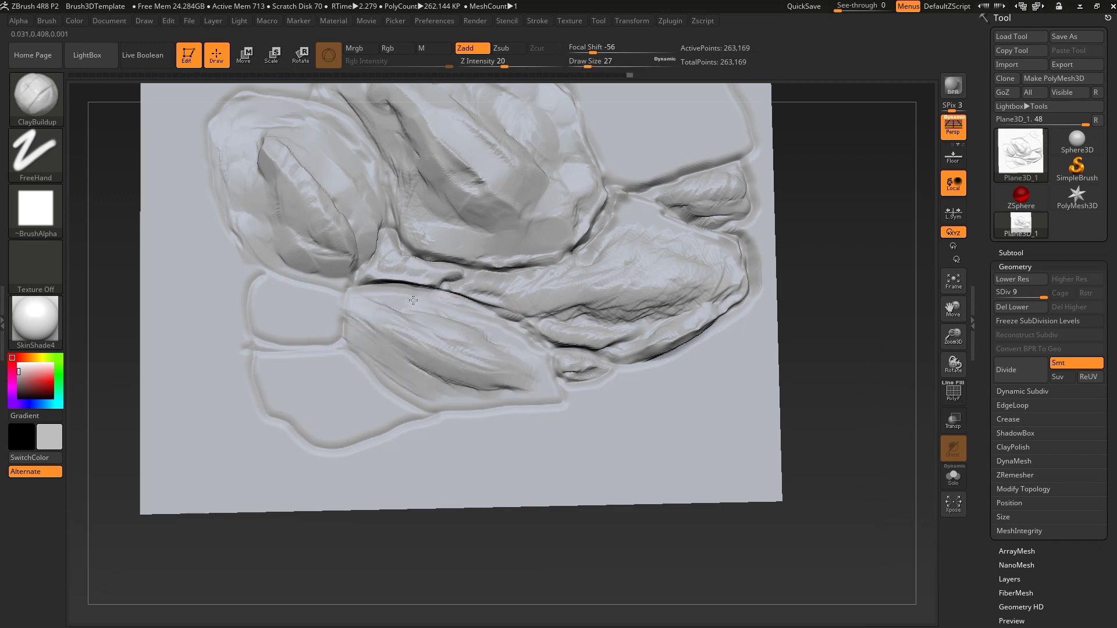
left_click_drag(796, 326, 793, 306)
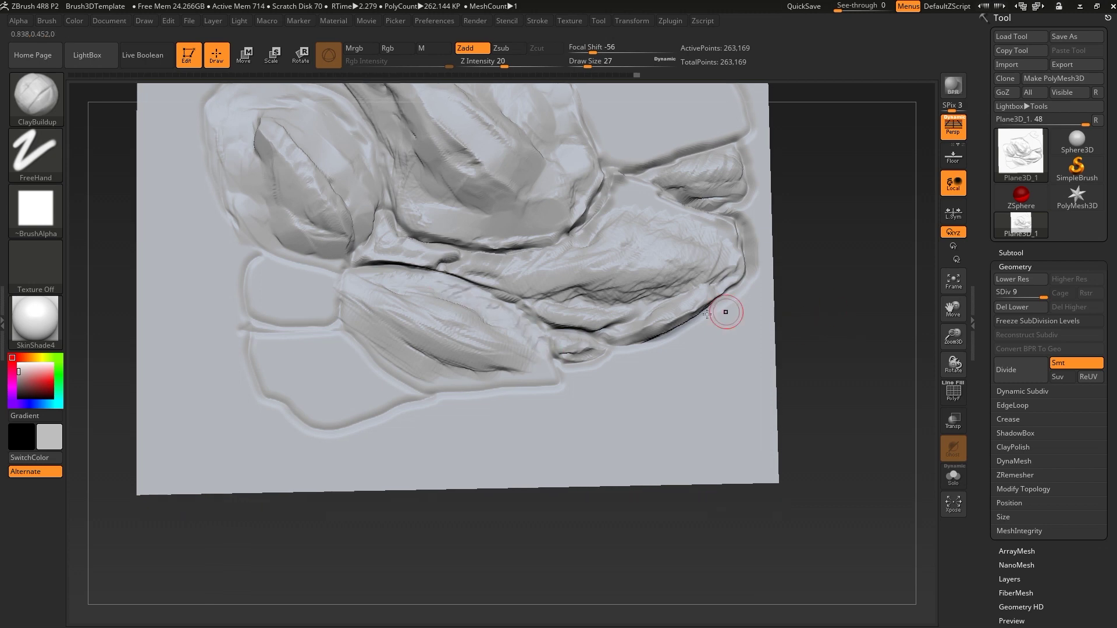
key("bracketleft")
mouse_move(471, 330)
left_mouse_down()
mouse_move(399, 349)
mouse_move(449, 361)
left_mouse_up()
Add more clay to the lower-middle form at sizes 31 to 59, then reduce to 35
key("bracketright")
left_click_drag(484, 534, 442, 372, "alt")
key("bracketright")
key("bracketright")
key("bracketright")
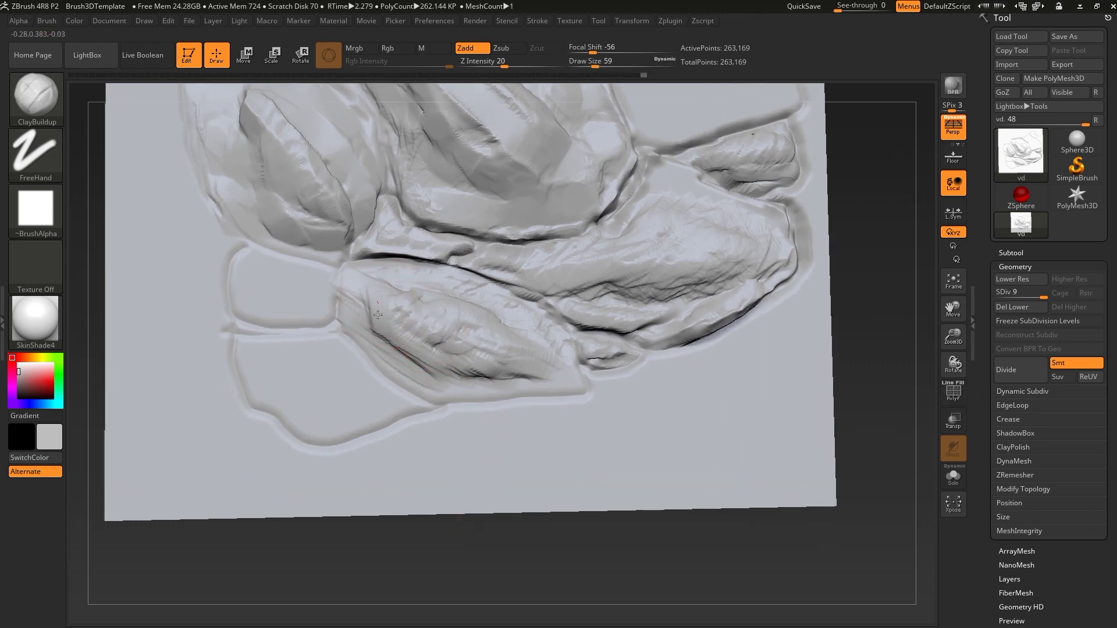
left_click_drag(419, 326, 477, 363)
mouse_move(396, 344)
left_mouse_down()
mouse_move(460, 390)
mouse_move(526, 379)
left_mouse_up()
key("bracketleft")
key("bracketleft")
key("bracketleft")
Polish the new clay form flat with PolishHard, including its right end
key("b")
key("h")
key("p")
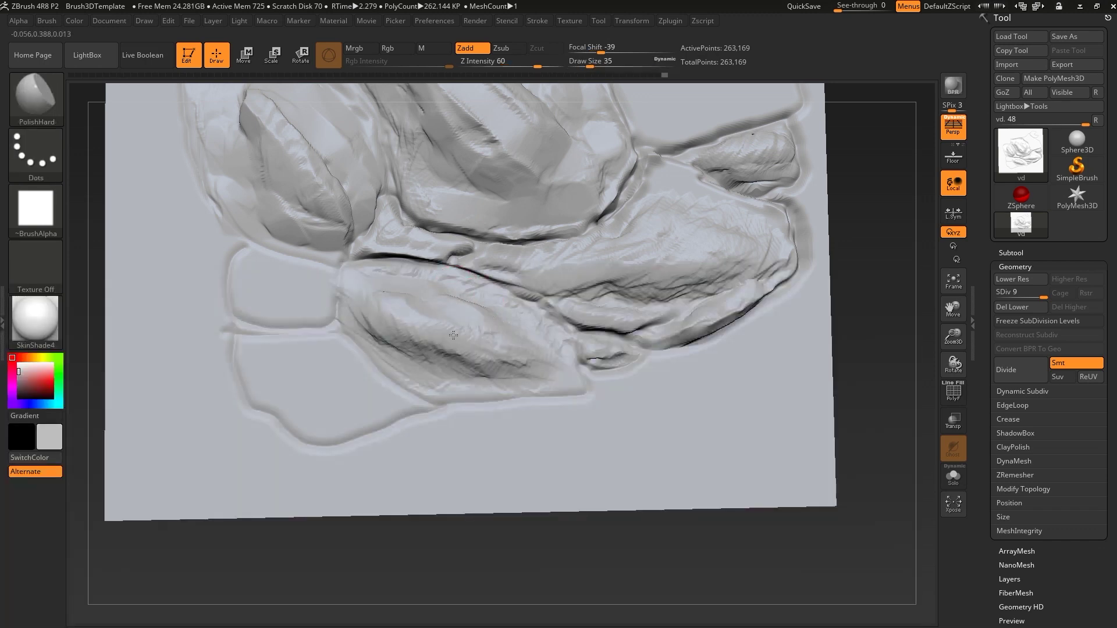
left_click_drag(410, 355, 490, 373)
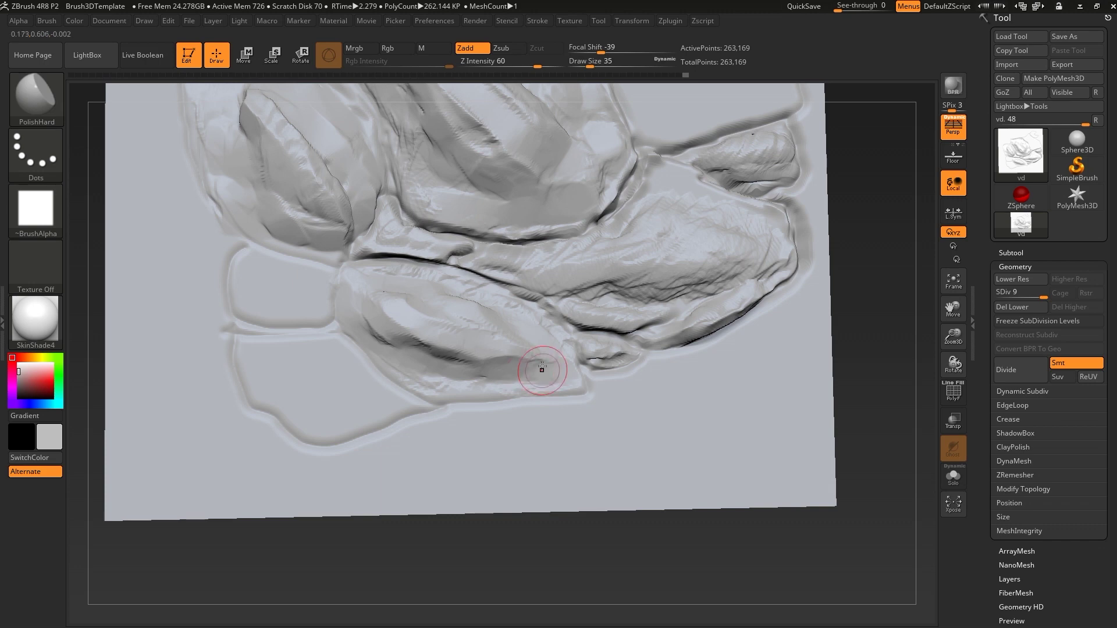
left_click_drag(543, 381, 441, 381)
Carve DamStandard creases near the ridge edge and along the lens-shaped form's lower edge
key("b")
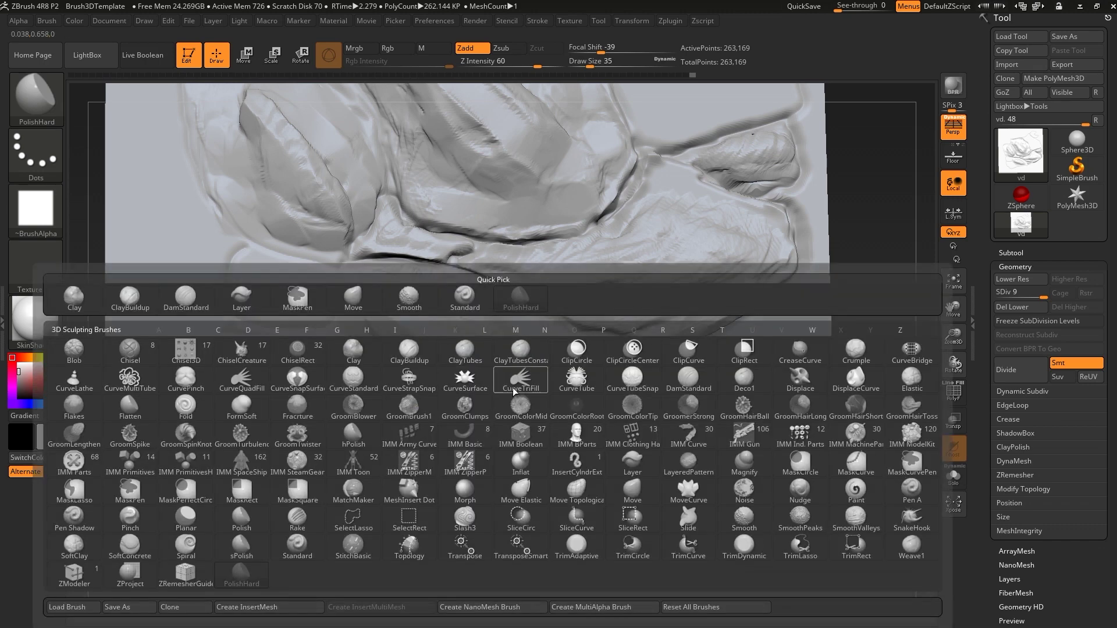
key("d")
key("s")
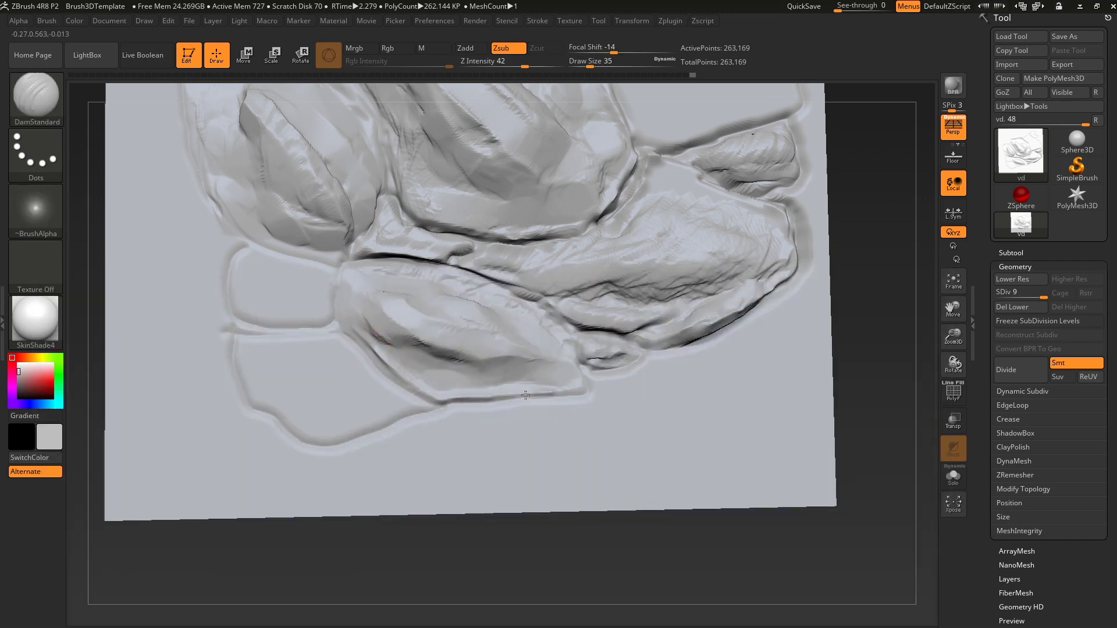
left_click_drag(559, 347, 554, 337)
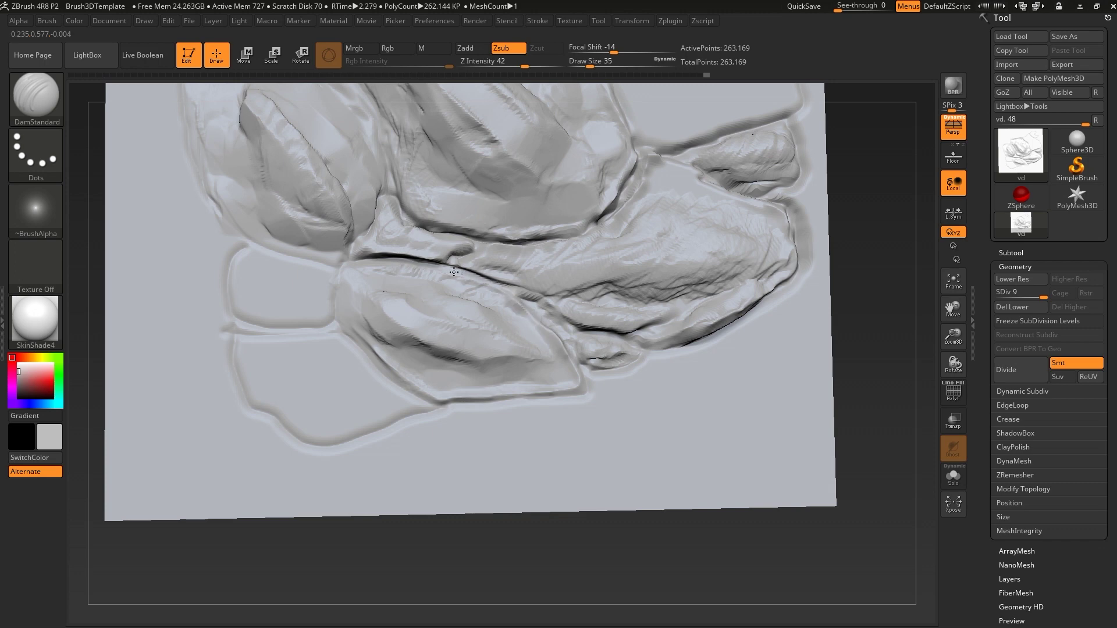
left_click_drag(344, 302, 338, 297)
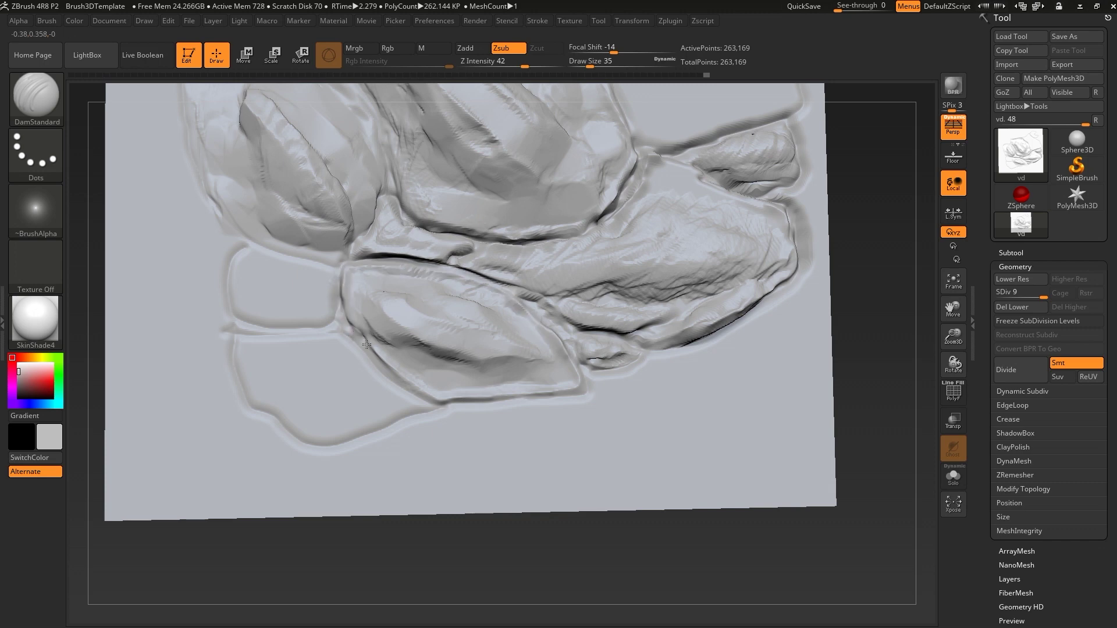
left_click_drag(367, 345, 577, 392)
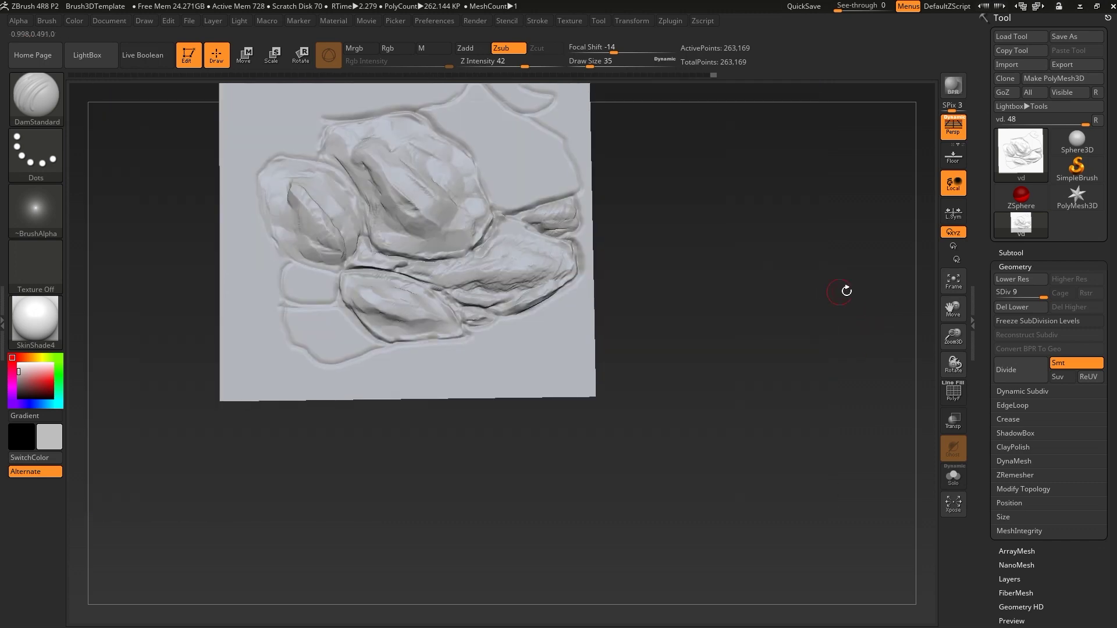
mouse_move(856, 271)
left_mouse_down()
mouse_move(418, 504)
mouse_move(456, 491)
left_mouse_up()
Build up the lower-left form with ClayBuildup strokes at brush size 39
key("b")
key("c")
key("b")
mouse_move(389, 322)
left_mouse_down()
mouse_move(474, 344)
mouse_move(500, 372)
left_mouse_up()
left_click_drag(419, 355, 507, 369)
mouse_move(420, 339)
left_mouse_down()
mouse_move(477, 352)
mouse_move(472, 324)
left_mouse_up()
key("s")
left_click_drag(433, 402, 500, 386)
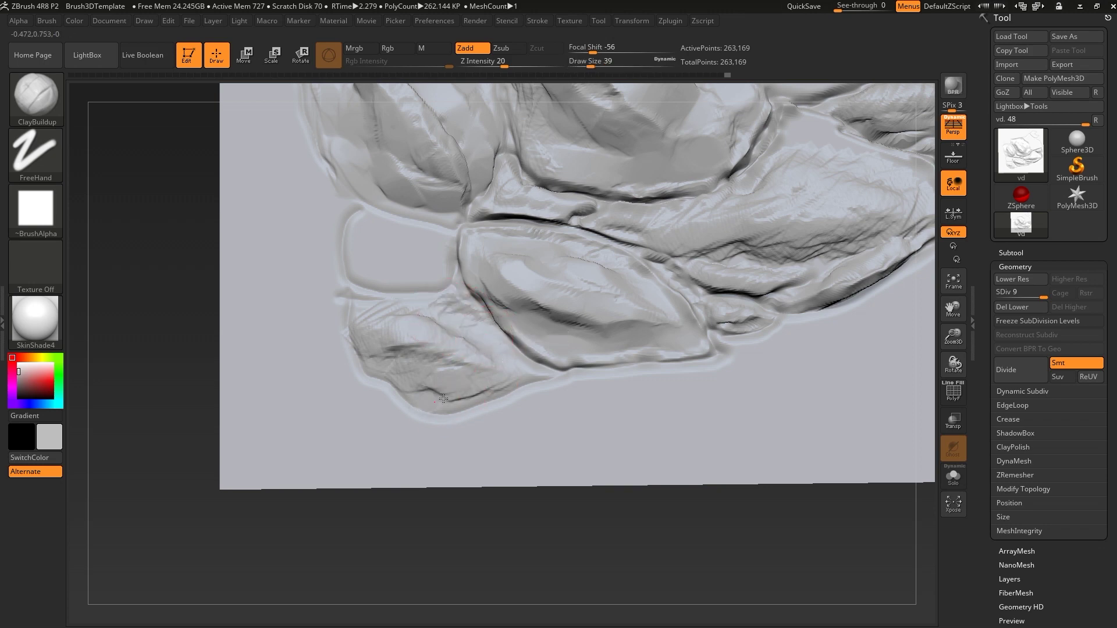
Carve a DamStandard crease along the lower-left form's bottom edge
key("b")
key("d")
key("s")
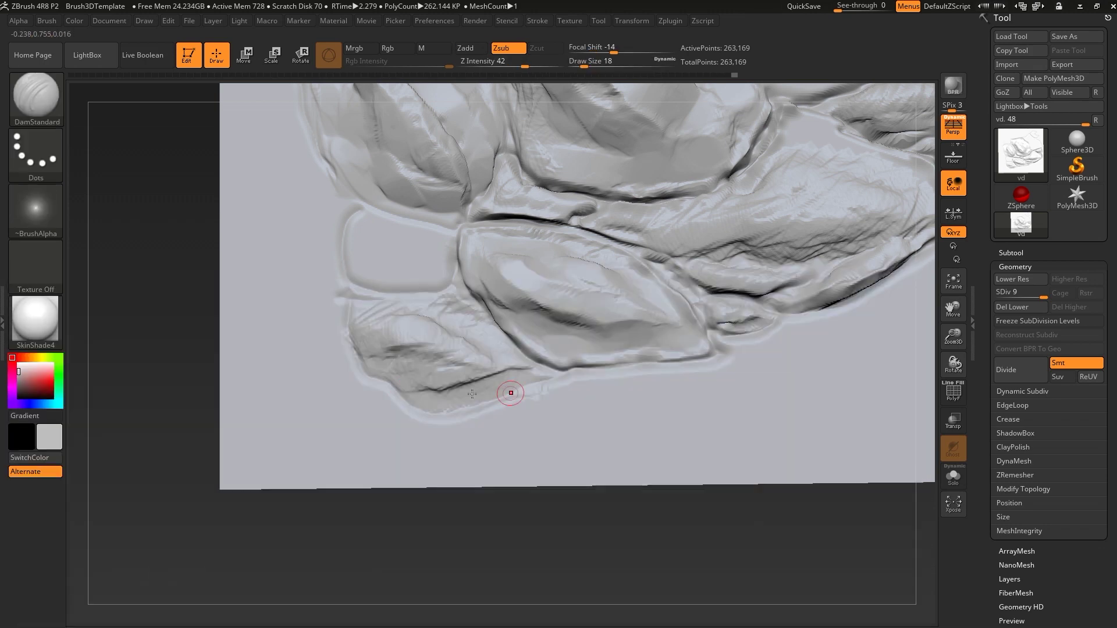
left_click_drag(435, 405, 559, 378)
mouse_move(598, 472)
left_mouse_down()
mouse_move(768, 337)
mouse_move(428, 532)
mouse_move(237, 428)
mouse_move(219, 387)
left_mouse_up()
Set the ClayBuildup brush to size 33, then select the Move brush
key("b")
key("c")
key("b")
key("s")
mouse_move(427, 339)
left_mouse_down()
mouse_move(429, 311)
mouse_move(500, 384)
mouse_move(478, 363)
mouse_move(488, 329)
mouse_move(438, 323)
mouse_move(445, 367)
left_mouse_up()
key("b")
key("m")
key("v")
Carve DamStandard creases between the upper and lower rocks and along the upper rock's left edge
key("b")
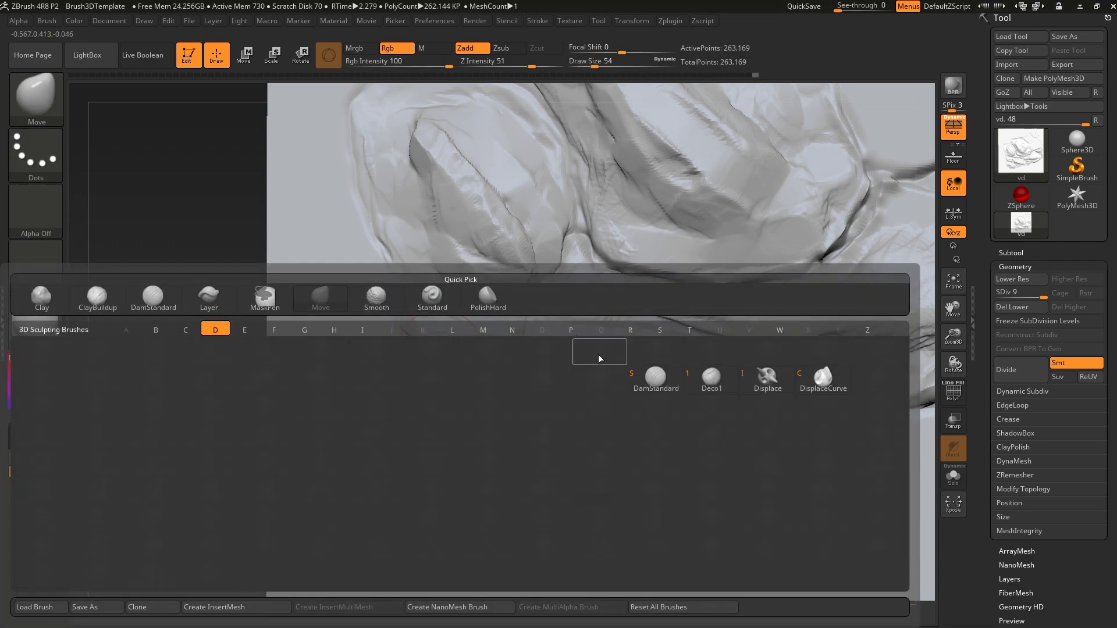
key("d")
key("s")
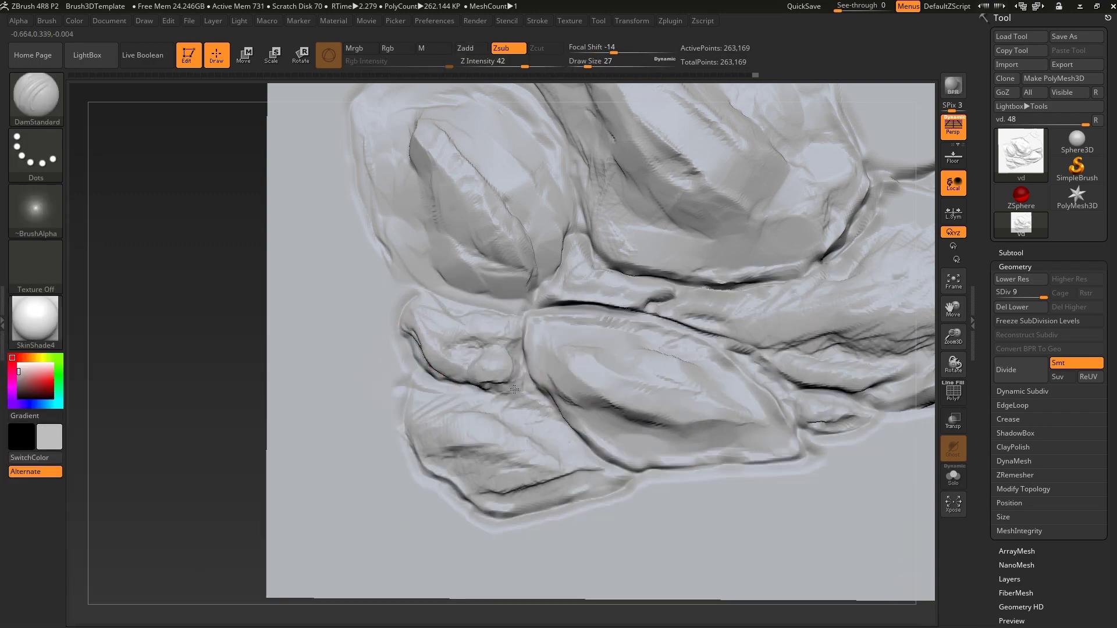
key("b")
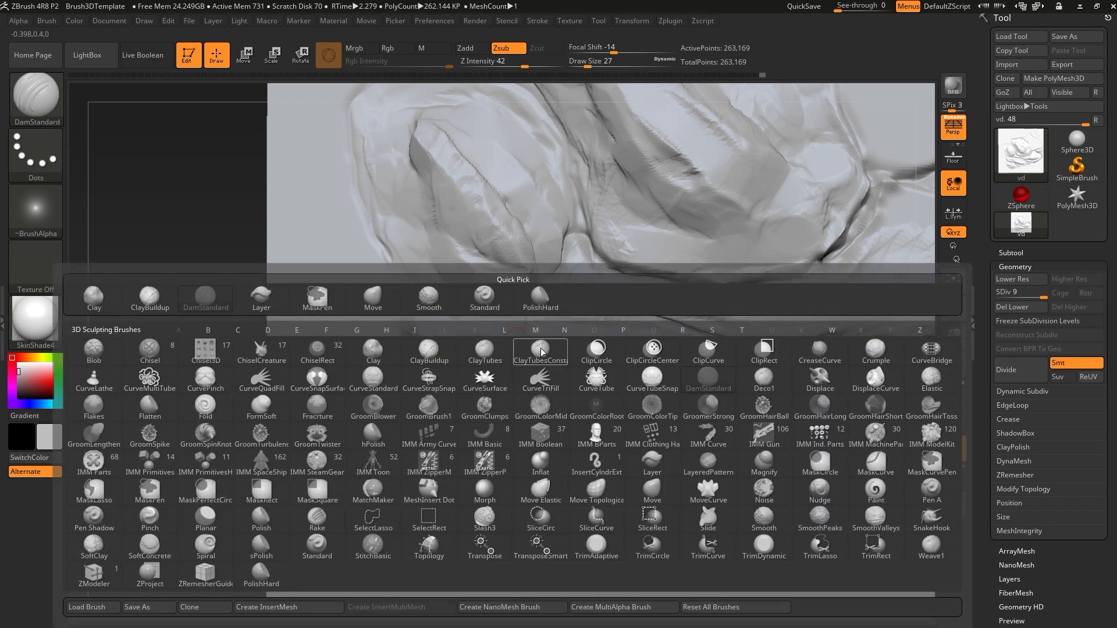
key("p")
key("h")
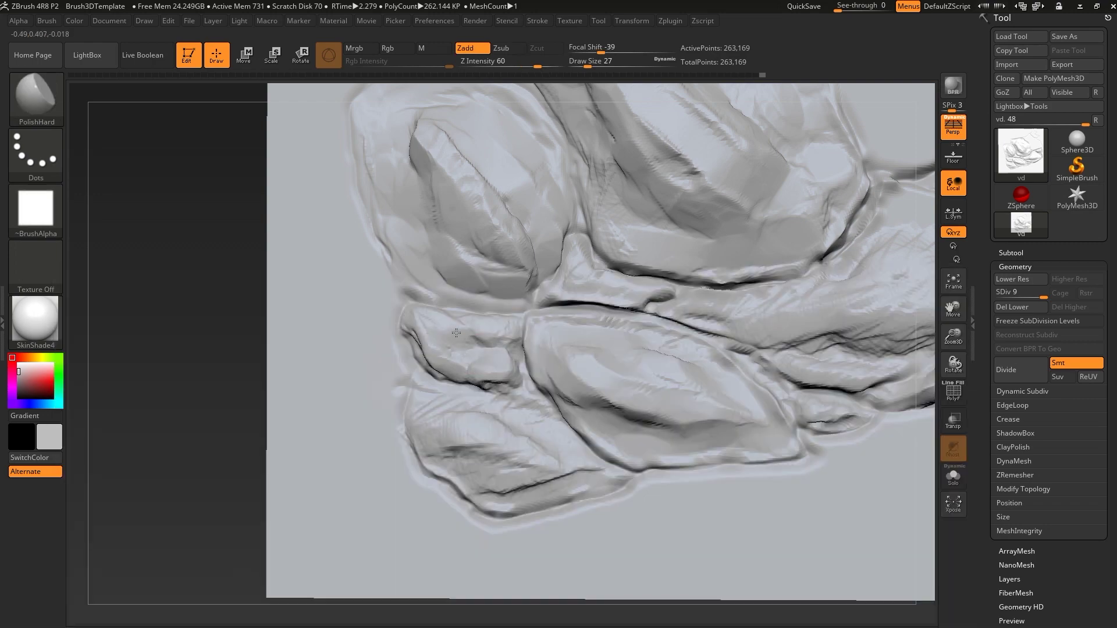
key("b")
key("d")
key("s")
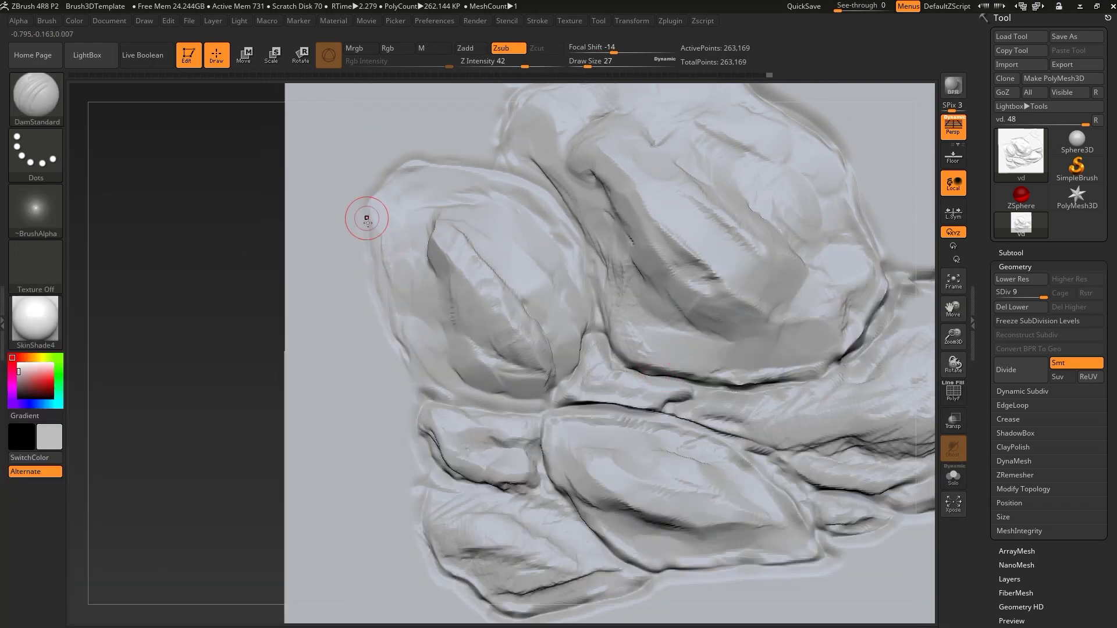
left_click_drag(421, 381, 558, 404)
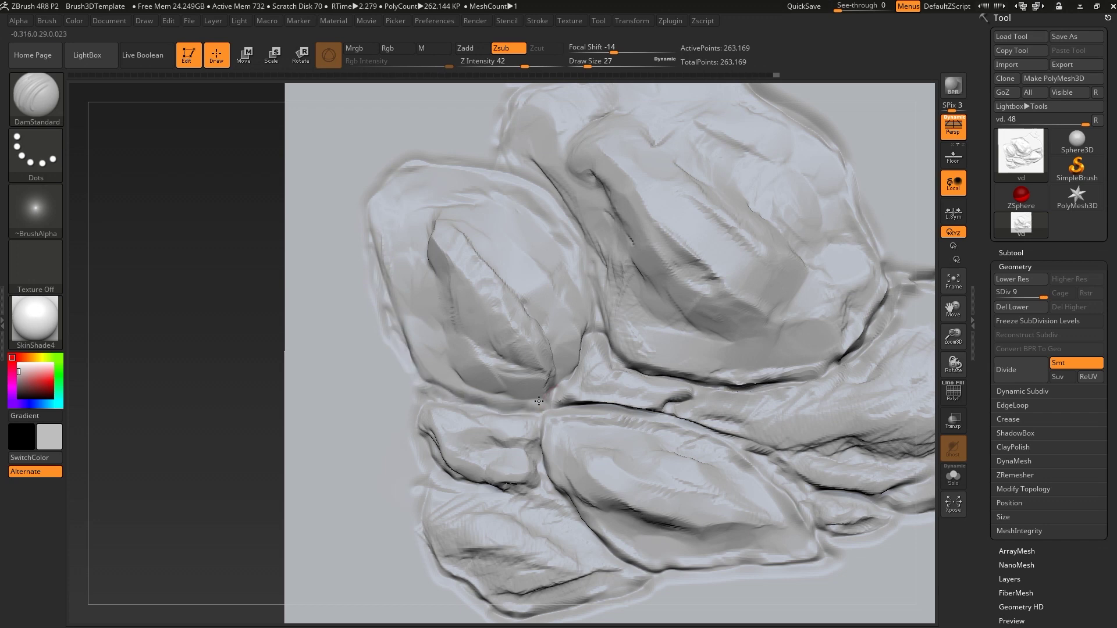
left_click_drag(413, 376, 391, 287)
Flatten the crease at the rock's top-left with PolishHard
left_click_drag(259, 215, 385, 251)
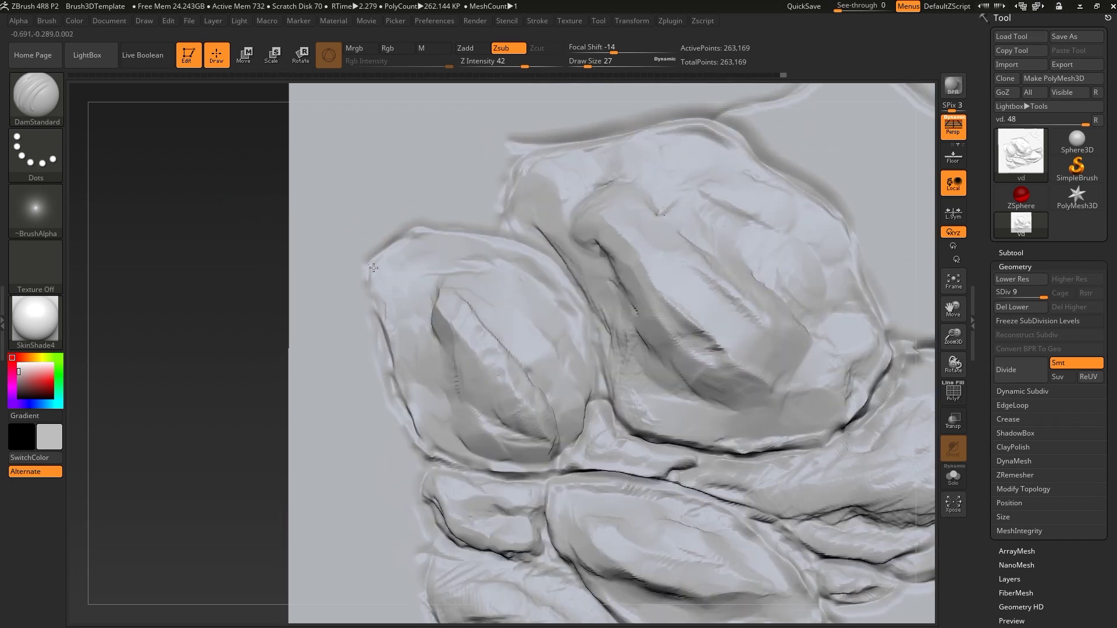
key("b")
left_click(435, 265)
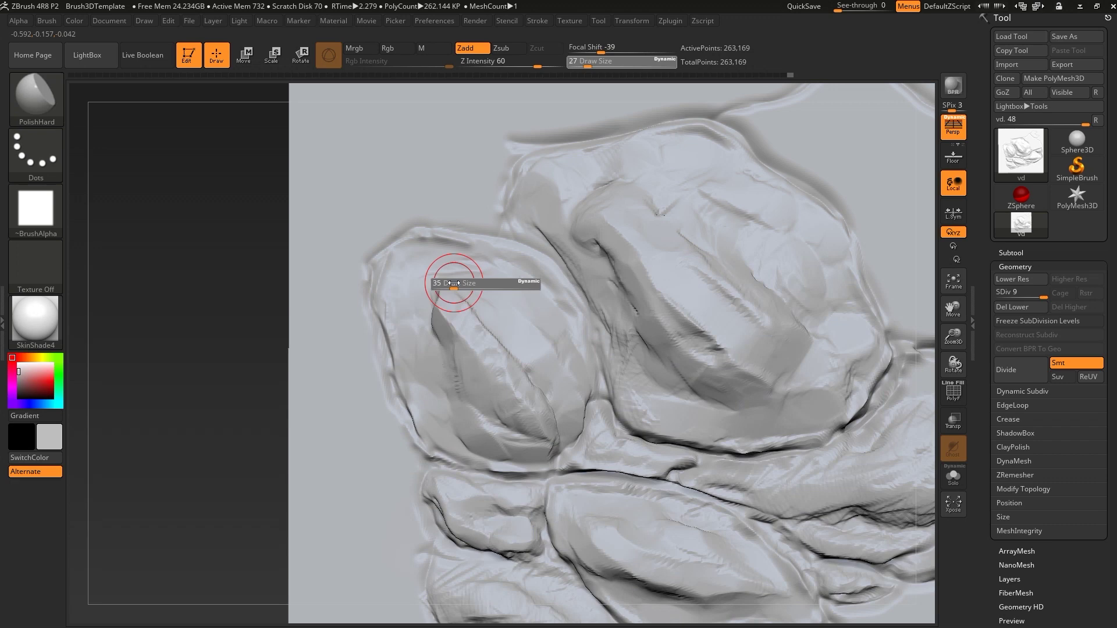
left_click_drag(424, 258, 427, 283)
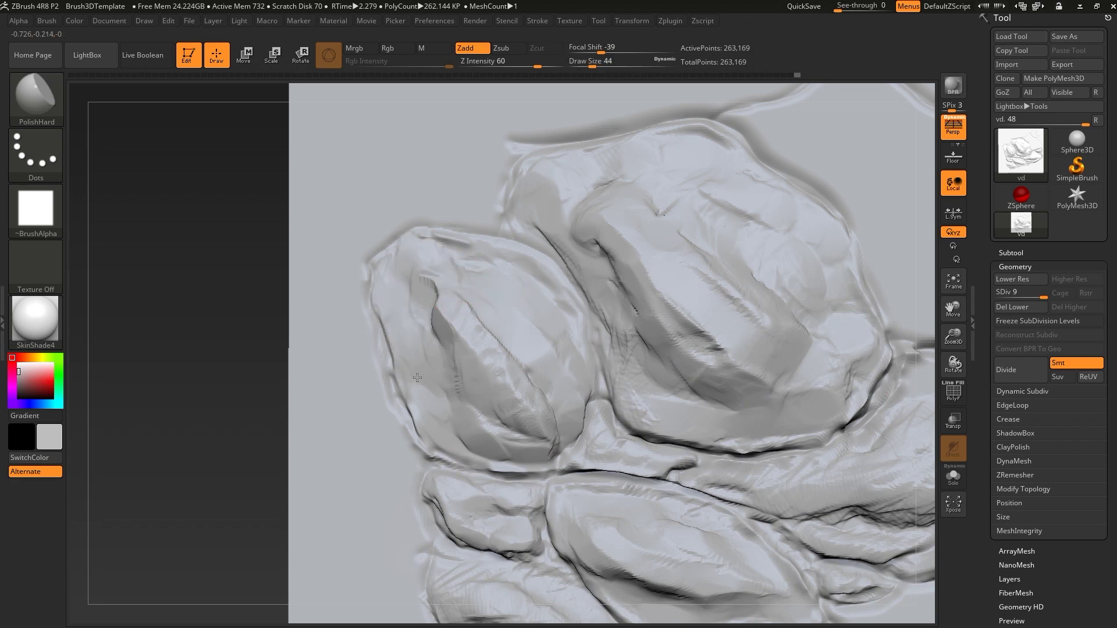
Recarve a DamStandard crease along the rock's top edge and review the whole relief
key("b")
key("d")
key("s")
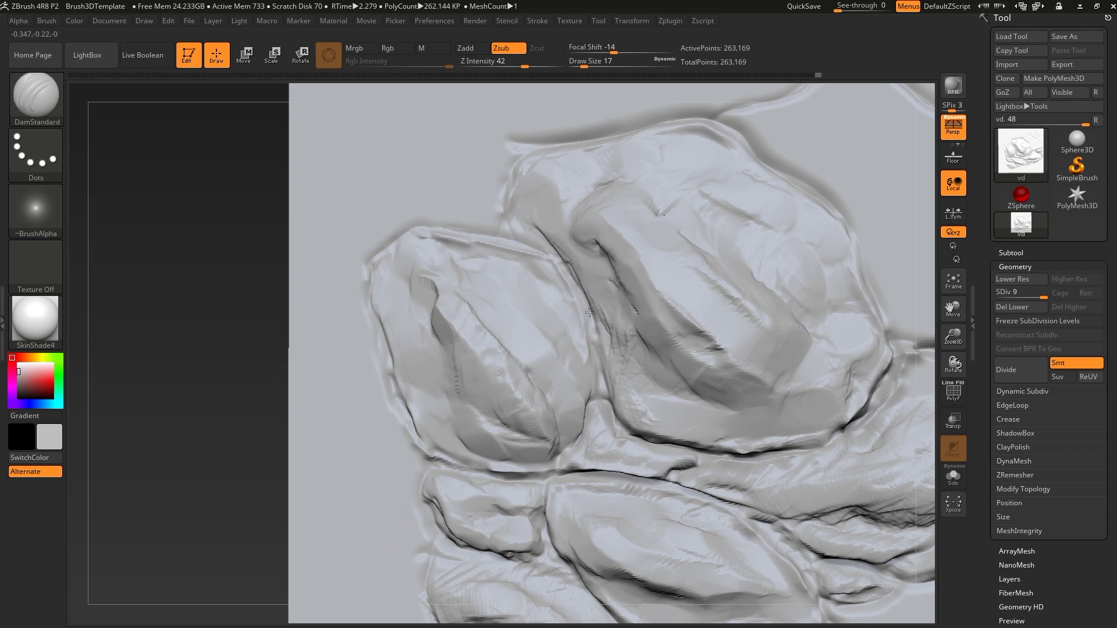
right_click_drag(529, 240, 496, 240, "alt")
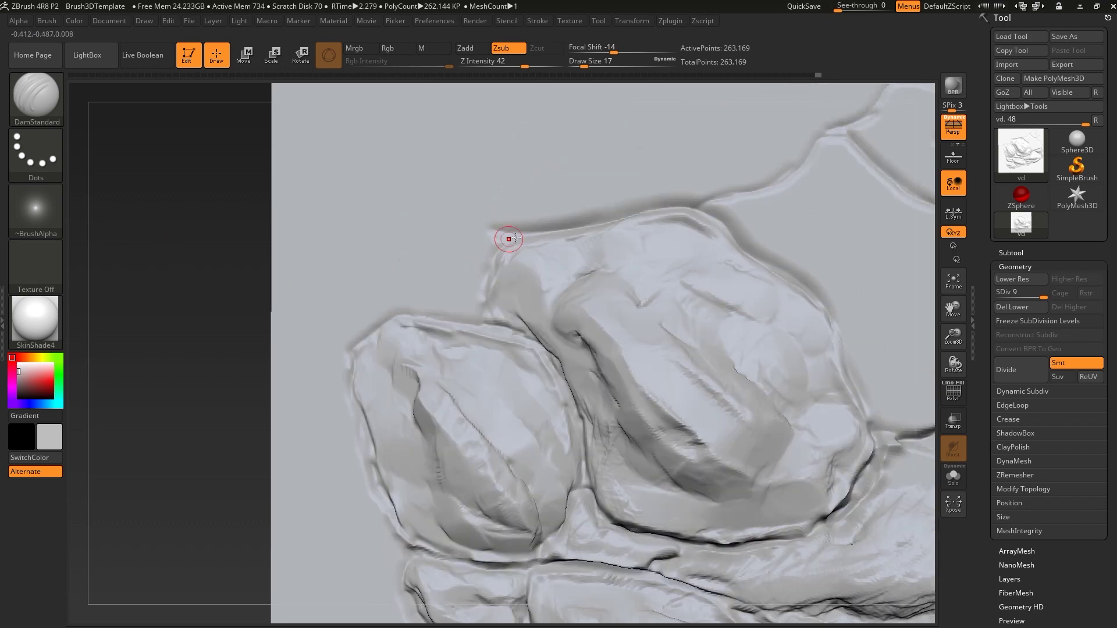
left_click_drag(509, 240, 672, 207)
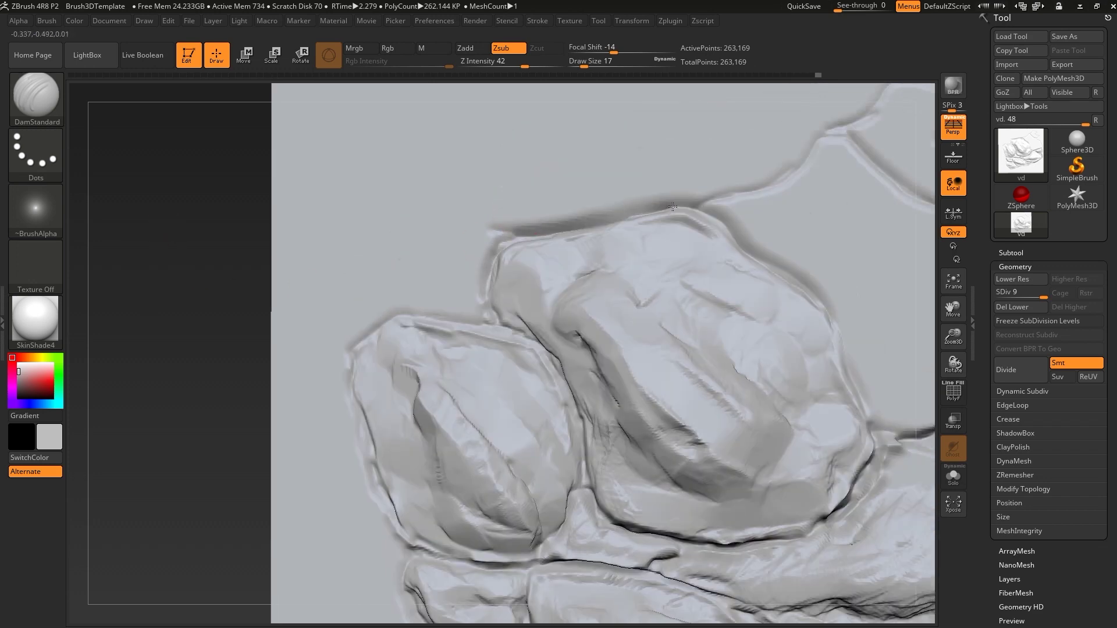
left_click_drag(247, 395, 756, 296, "alt")
right_click_drag(755, 297, 528, 244, "ctrl")
Select the Move brush and enlarge its draw size to 136
key("b")
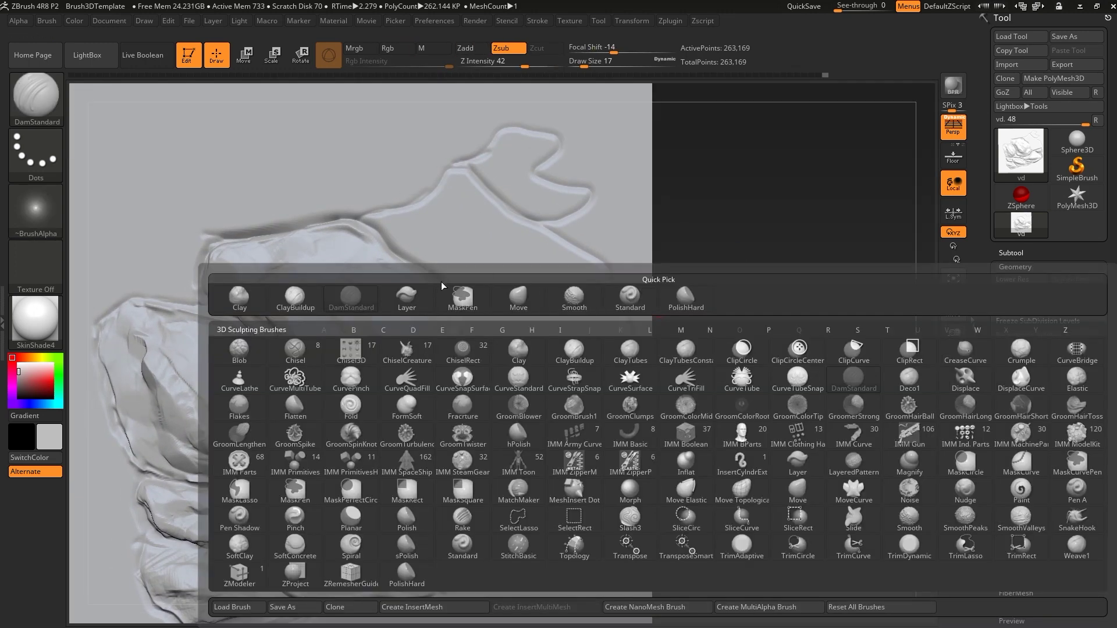
key("m")
key("v")
key("s")
mouse_move(528, 244)
left_mouse_down()
mouse_move(550, 244)
mouse_move(561, 218)
left_mouse_up()
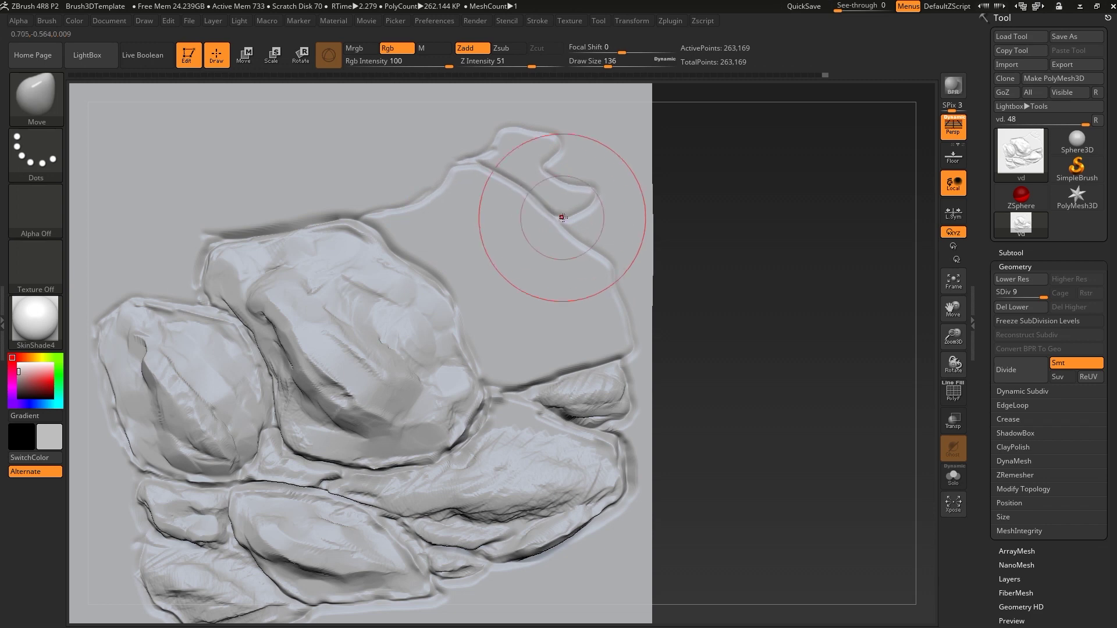
right_click_drag(561, 217, 769, 231)
Polish the rightmost rock's surface and upper face flatter with PolishHard
key("b")
key("p")
key("h")
right_click_drag(668, 269, 499, 394, "ctrl")
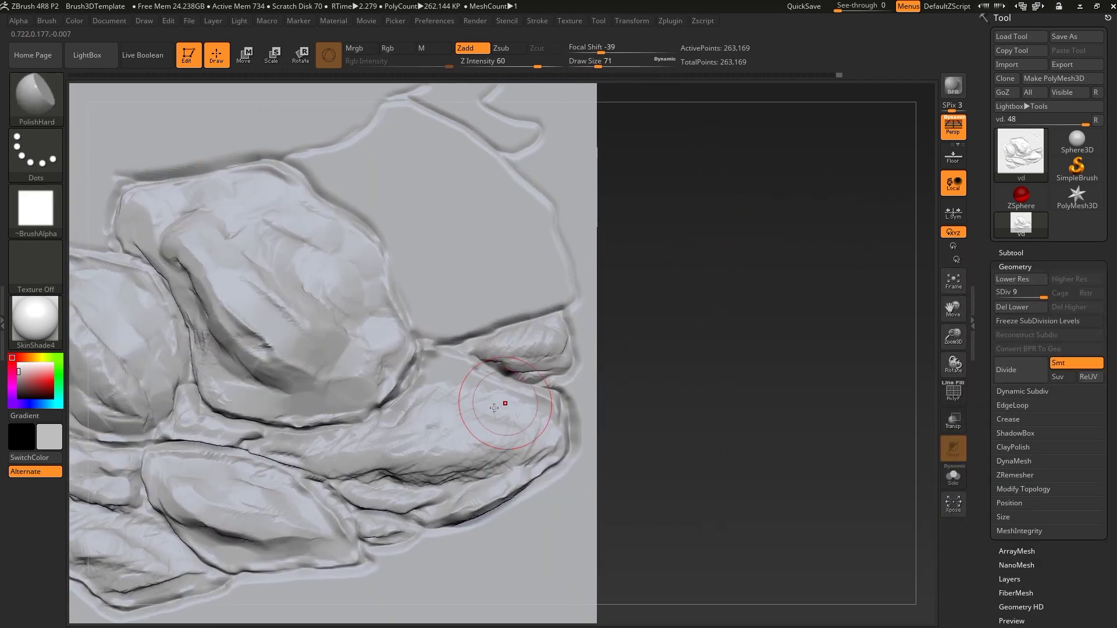
left_click_drag(369, 439, 461, 428)
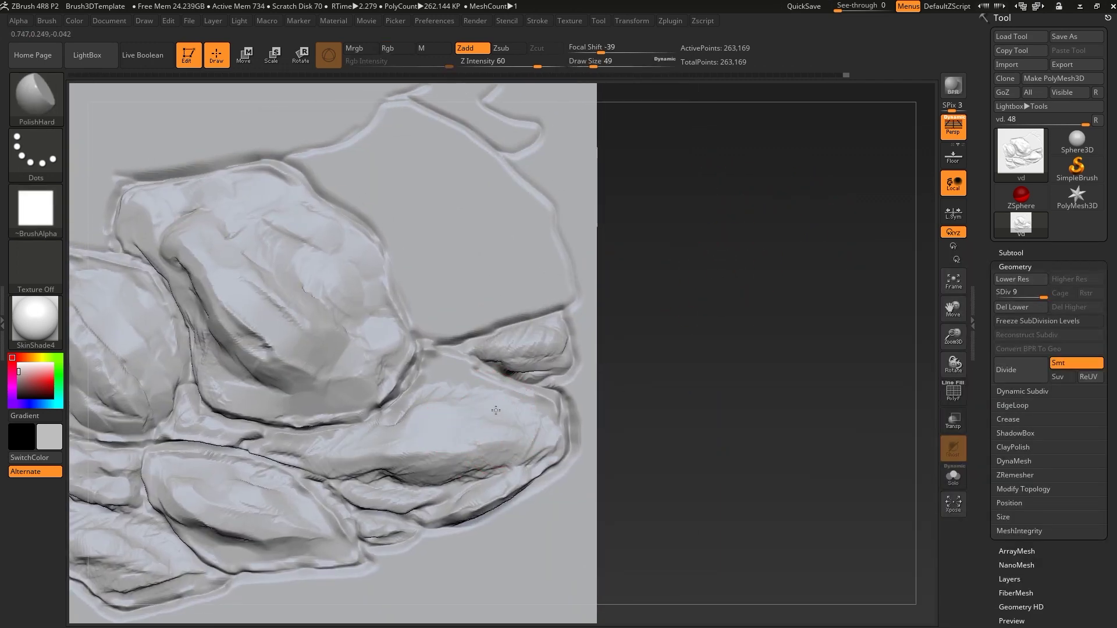
mouse_move(449, 383)
left_mouse_down()
mouse_move(473, 374)
mouse_move(519, 389)
left_mouse_up()
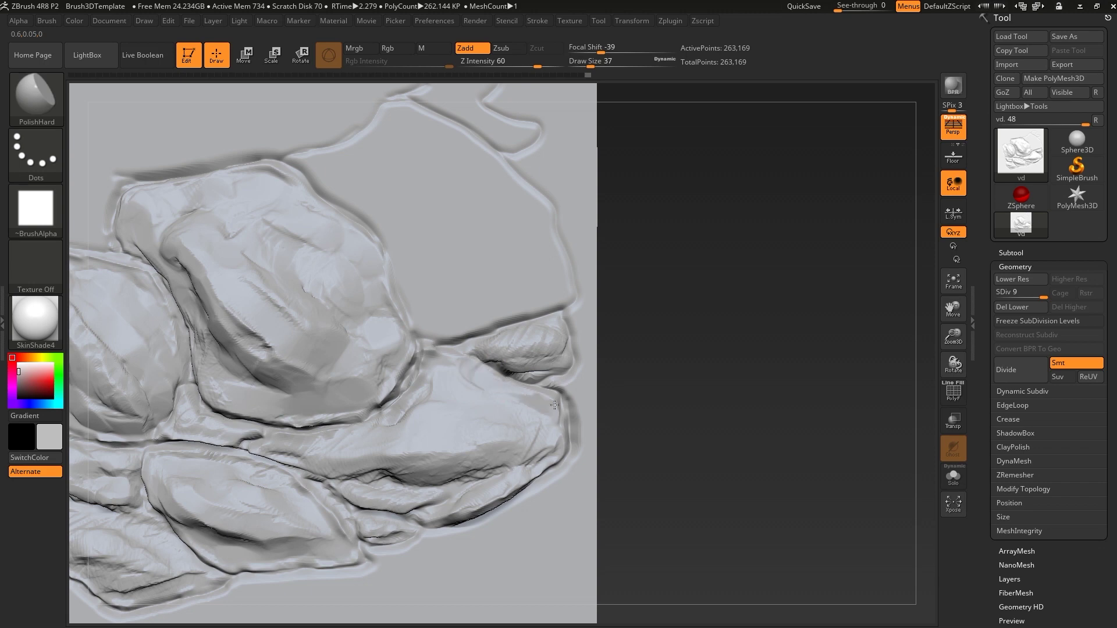
right_click_drag(548, 410, 537, 357)
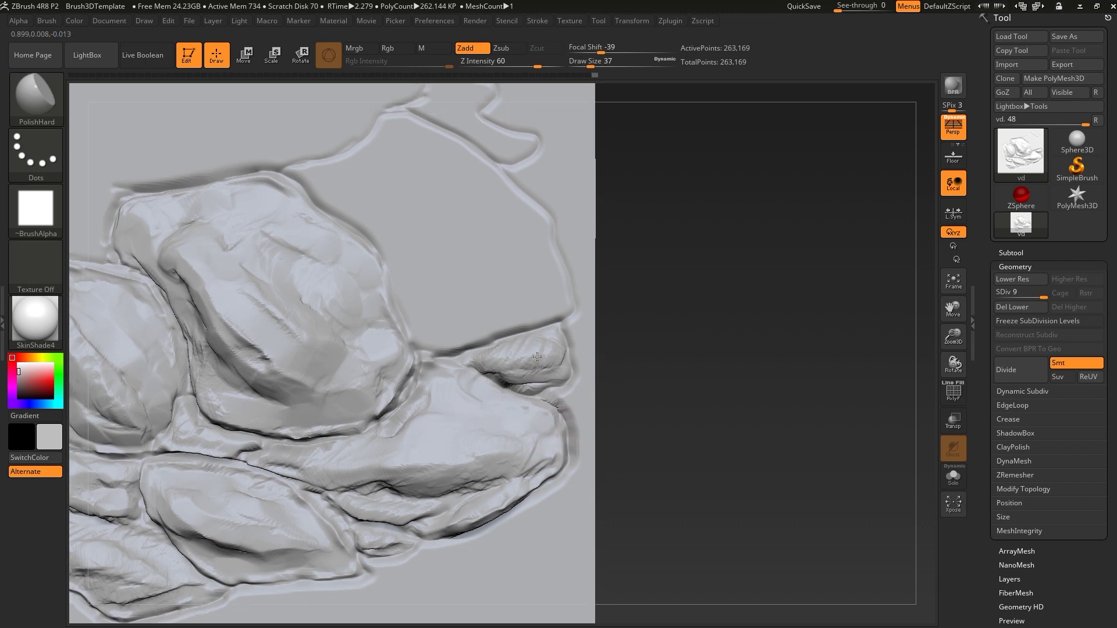
Swap to DamStandard and back to PolishHard, then reframe the whole relief
key("b")
key("d")
key("s")
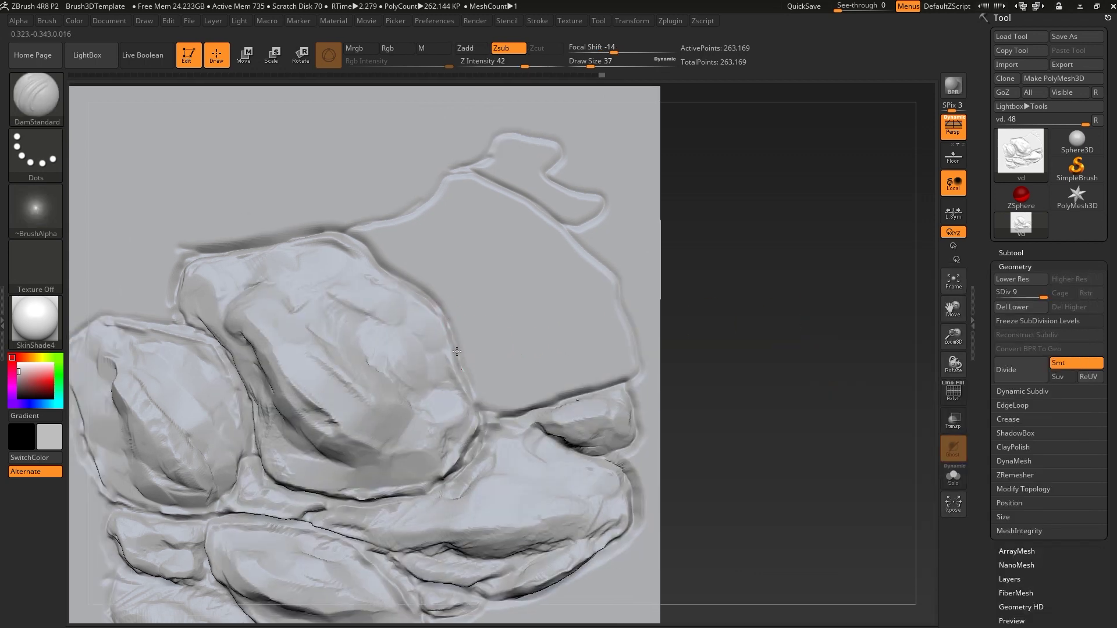
key("b")
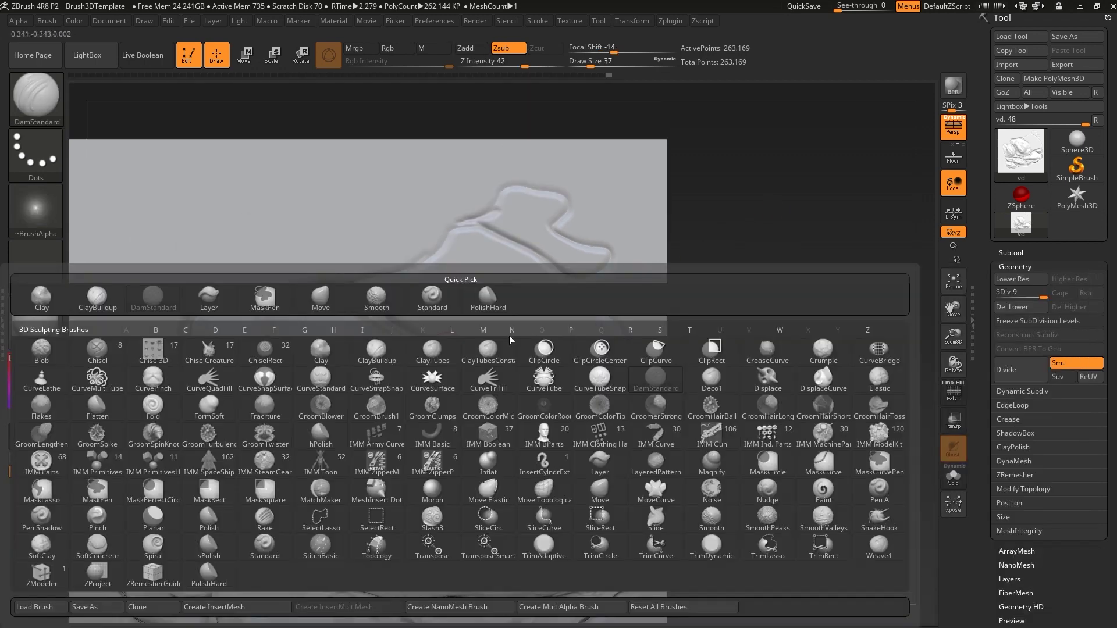
key("p")
key("h")
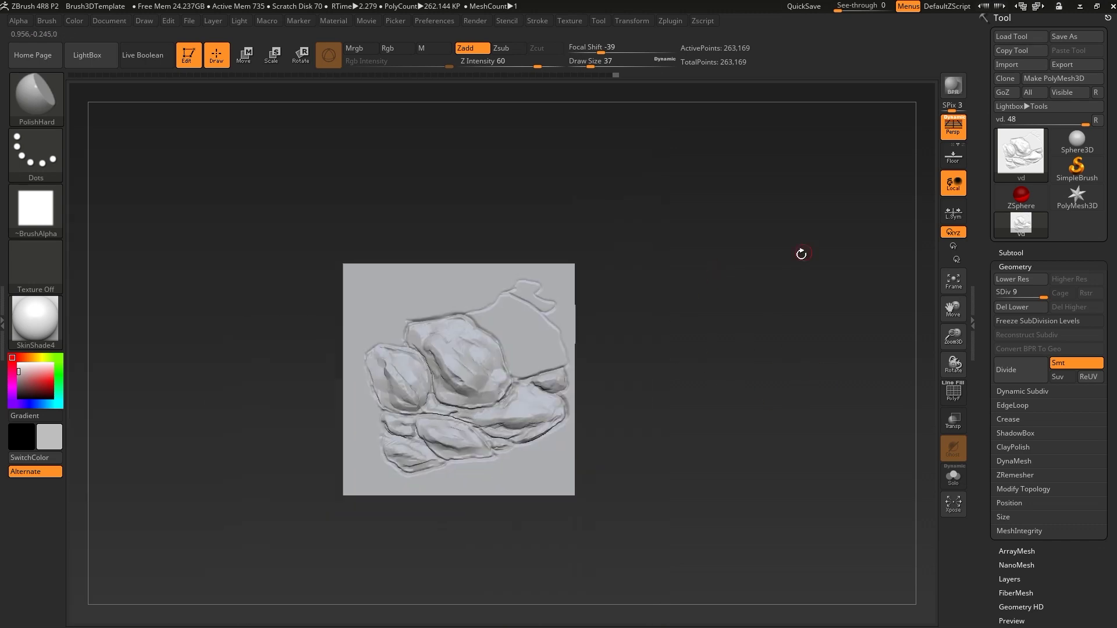
mouse_move(773, 294)
left_mouse_down("alt")
mouse_move(824, 353)
mouse_move(645, 322)
left_mouse_up("alt")
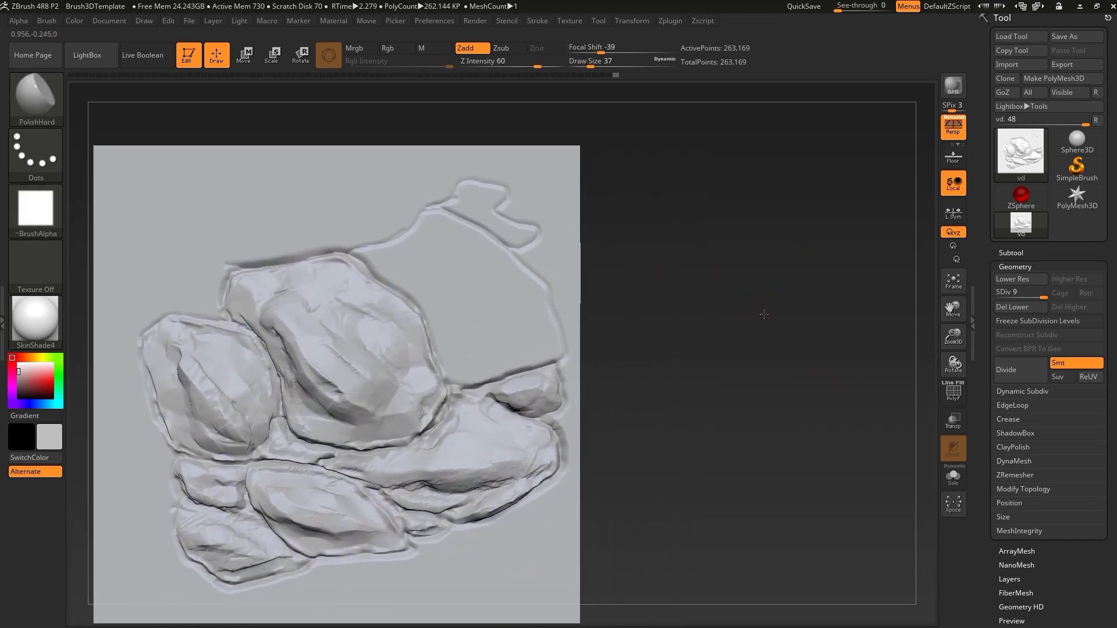
Build up a new clay block at the upper right with diagonal ClayBuildup strokes
key("b")
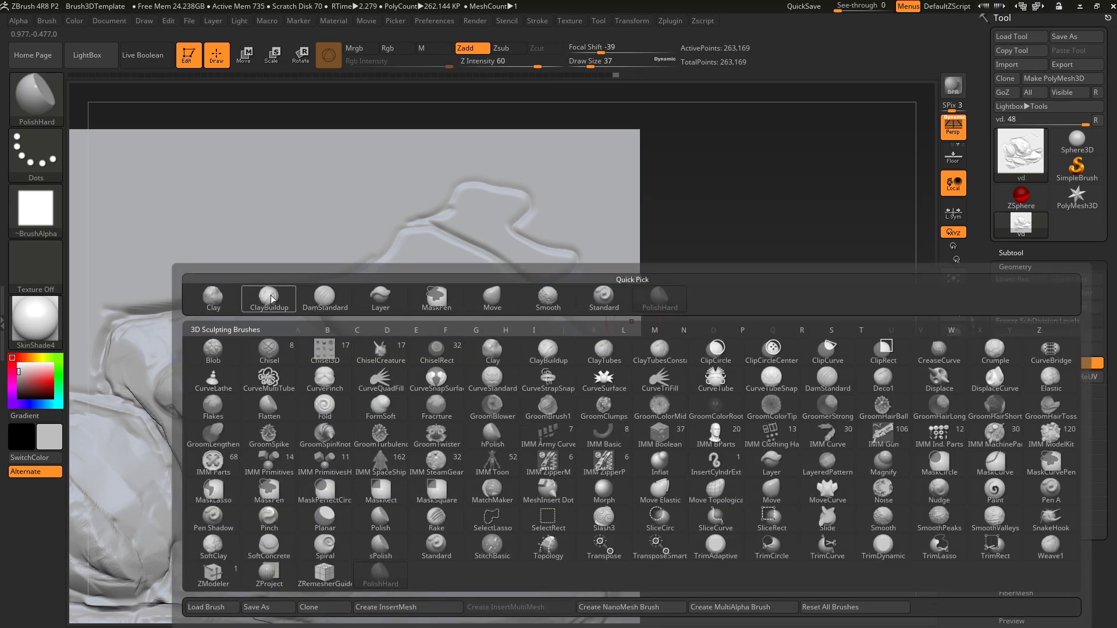
key("c")
key("b")
key("s")
mouse_move(448, 264)
left_mouse_down()
mouse_move(411, 307)
mouse_move(488, 371)
left_mouse_up()
key("s")
mouse_move(577, 430)
left_mouse_down()
mouse_move(361, 302)
mouse_move(488, 316)
mouse_move(469, 315)
left_mouse_up()
key("s")
mouse_move(486, 387)
left_mouse_down()
mouse_move(500, 411)
mouse_move(582, 437)
left_mouse_up()
Carve a DamStandard crease into the block and build more clay along it
key("b")
key("d")
left_click(764, 383)
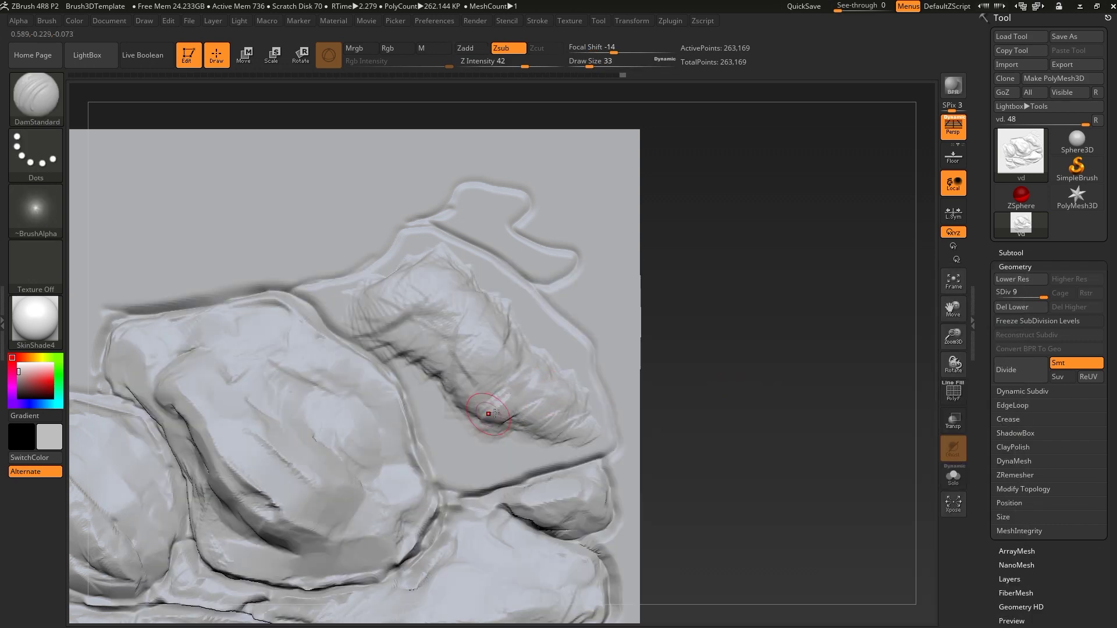
left_click_drag(492, 428, 481, 376, "alt")
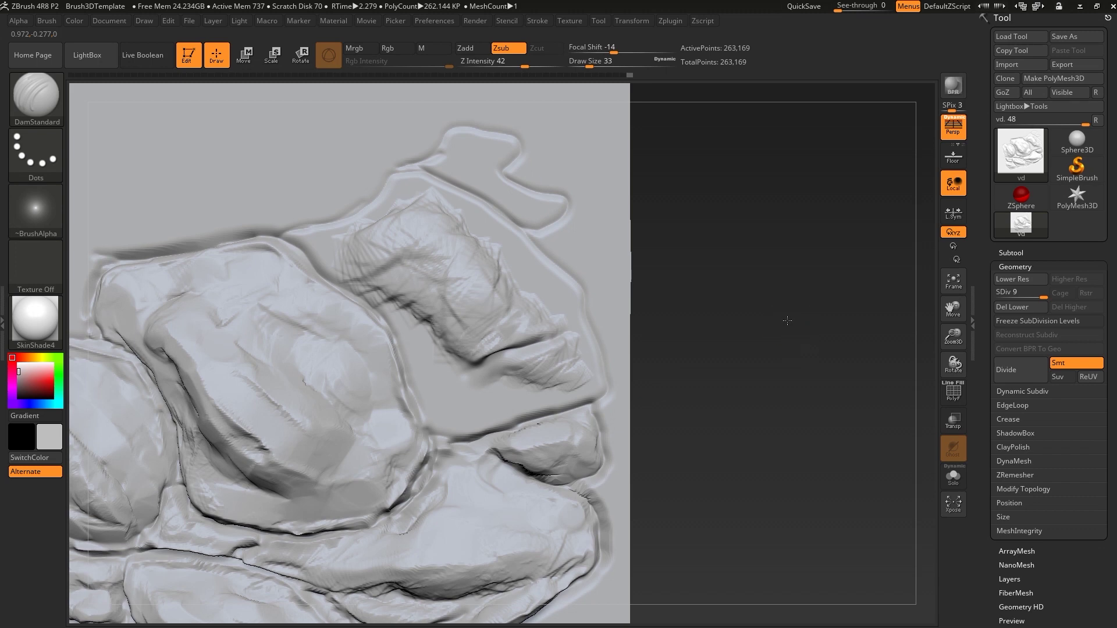
key("b")
key("c")
key("b")
mouse_move(442, 342)
left_mouse_down()
mouse_move(413, 342)
mouse_move(442, 416)
left_mouse_up()
mouse_move(416, 355)
left_mouse_down()
mouse_move(481, 425)
mouse_move(564, 381)
mouse_move(477, 273)
mouse_move(483, 256)
mouse_move(413, 221)
mouse_move(511, 370)
left_mouse_up()
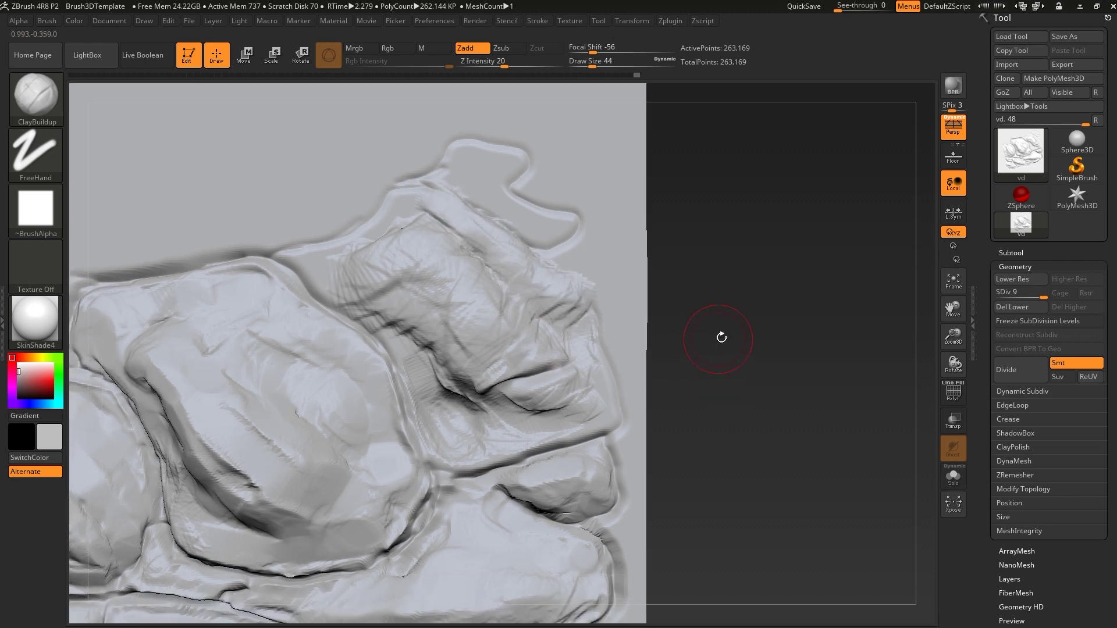
Polish and flatten the clay ridge with PolishHard
key("b")
key("p")
key("h")
mouse_move(414, 332)
left_mouse_down()
mouse_move(373, 291)
mouse_move(387, 257)
mouse_move(370, 229)
left_mouse_up()
left_click_drag(371, 266, 396, 251)
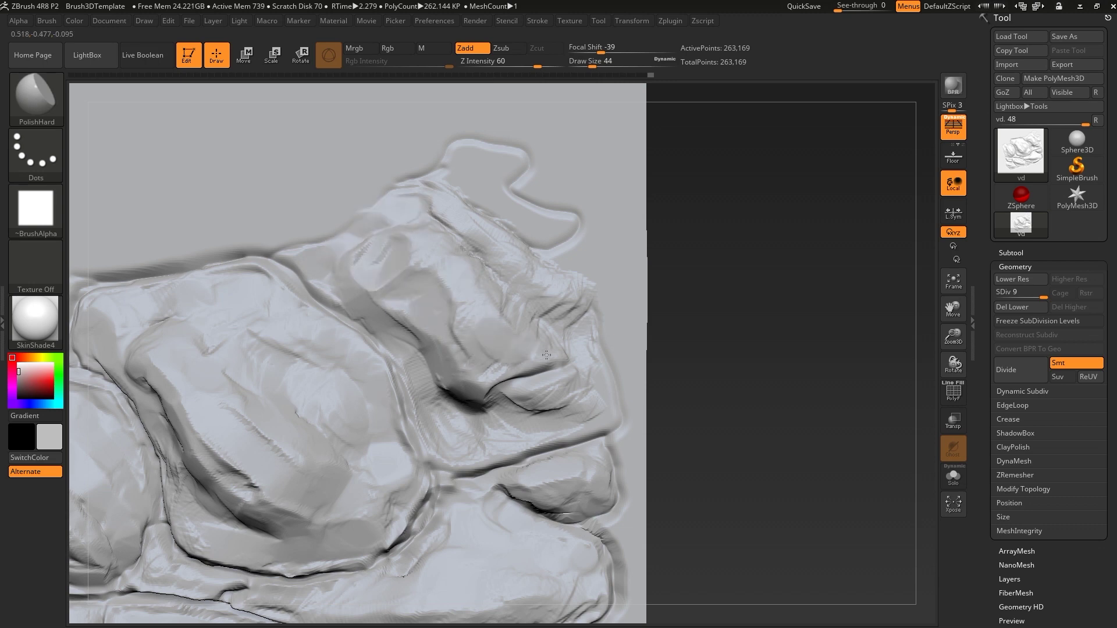
Carve a DamStandard groove up along the ridge, then return to PolishHard
key("b")
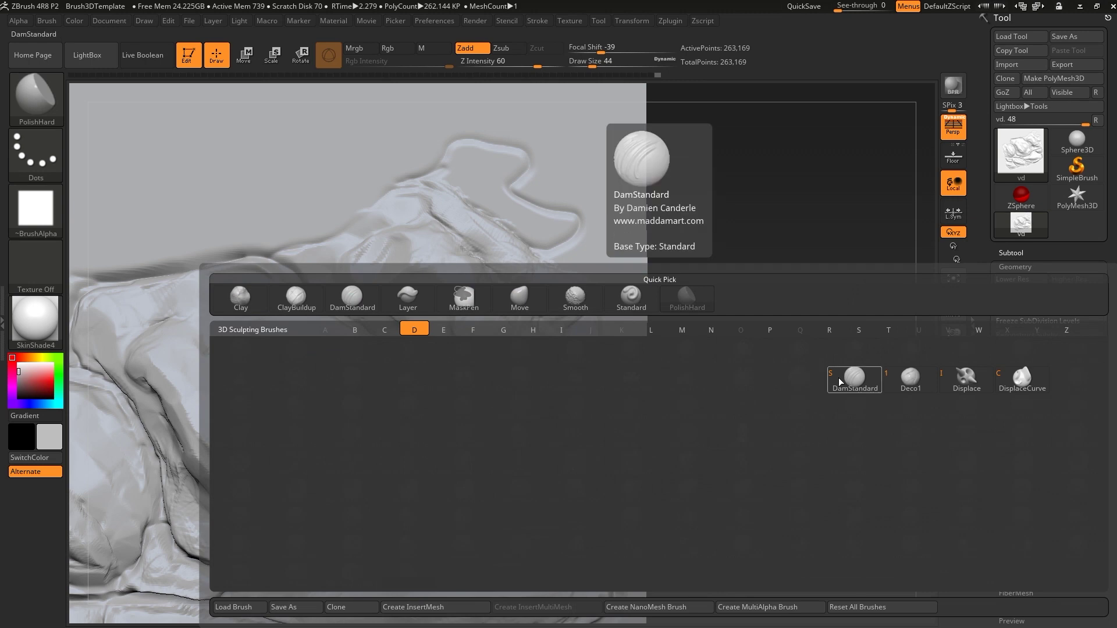
key("d")
key("s")
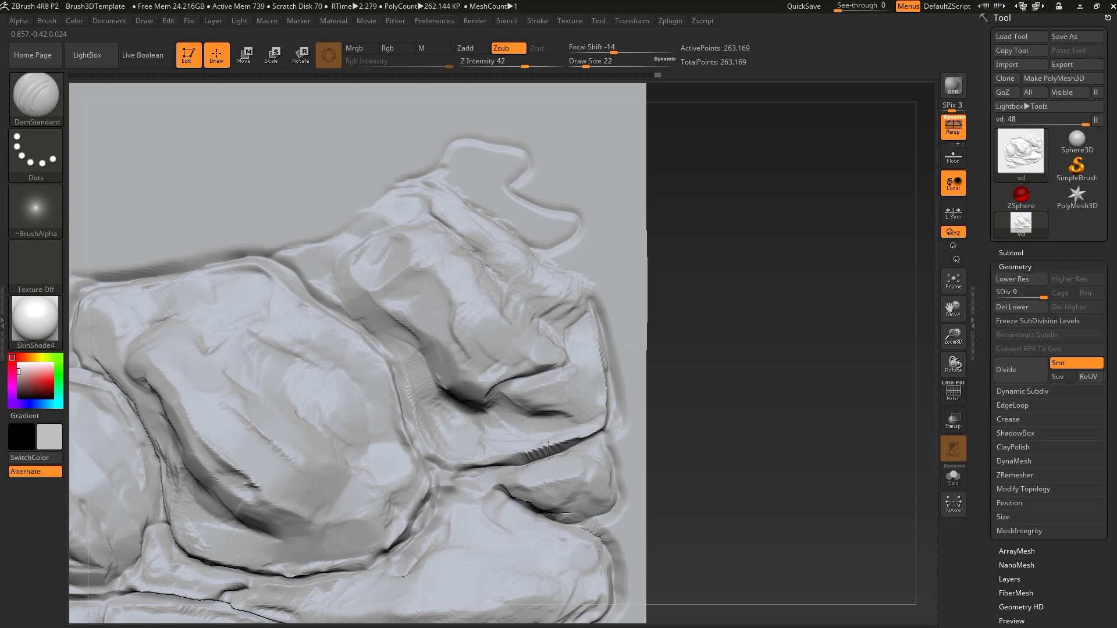
left_click_drag(536, 448, 621, 372)
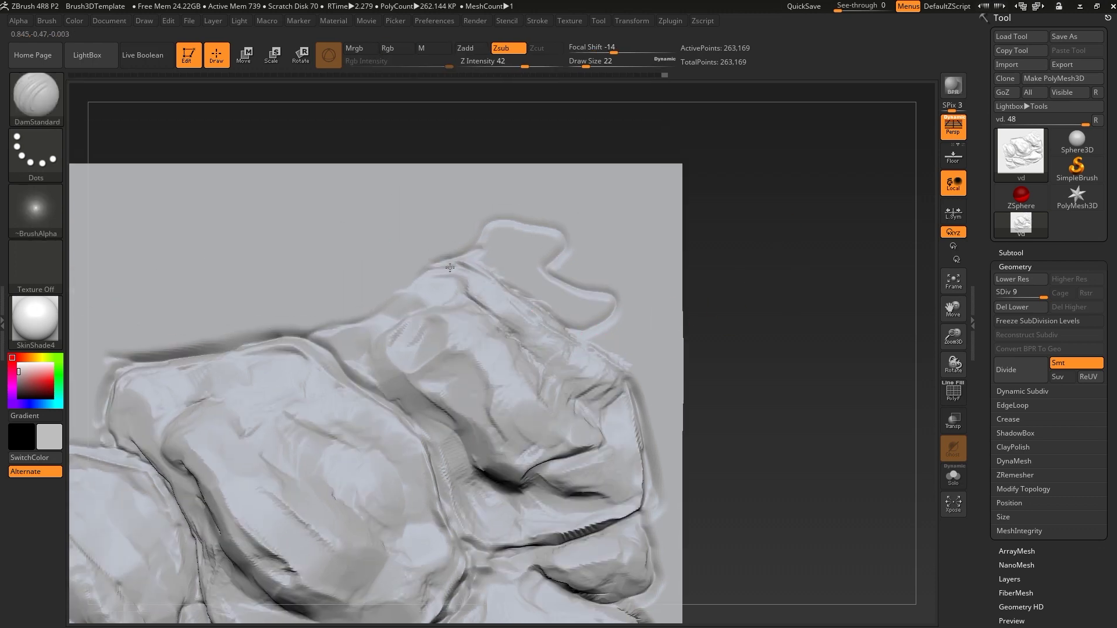
left_click_drag(364, 320, 449, 263)
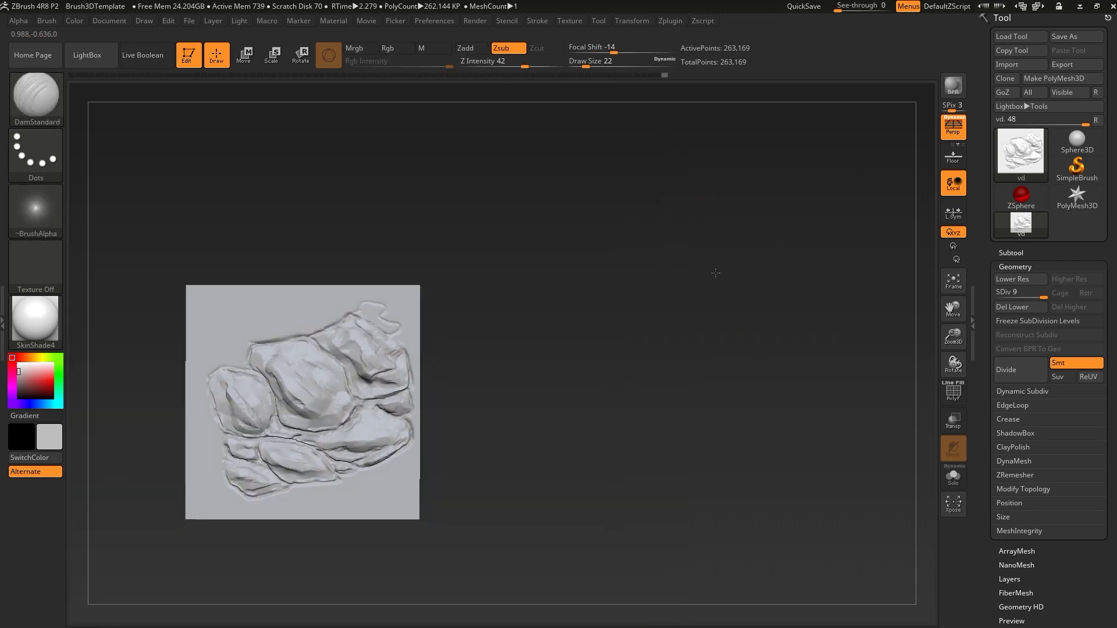
mouse_move(716, 269)
left_mouse_down()
mouse_move(669, 320)
mouse_move(824, 379)
left_mouse_up()
key("b")
key("p")
key("h")
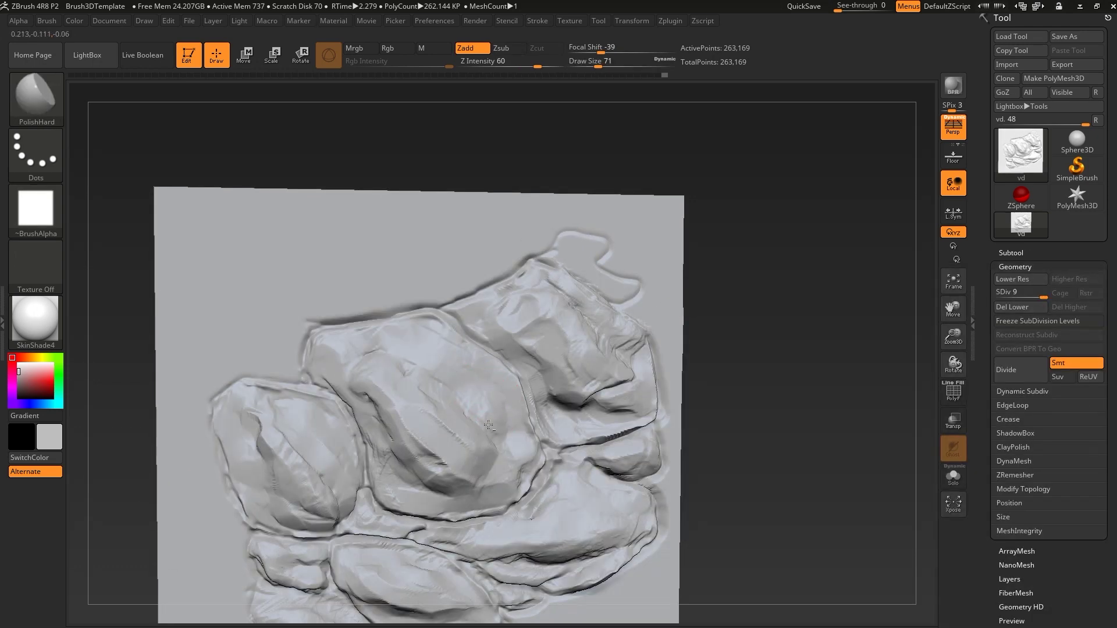
Smooth the lower-left rocks of the relief with the Smooth brush
left_click_drag(816, 344, 816, 316)
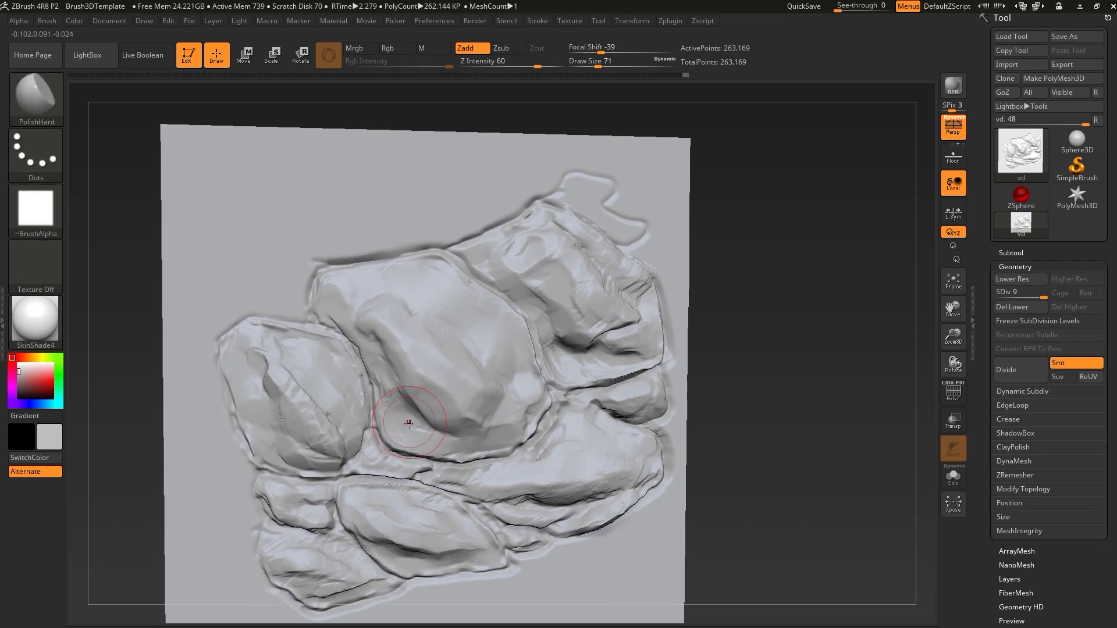
key("shift")
left_click_drag(771, 369, 771, 350)
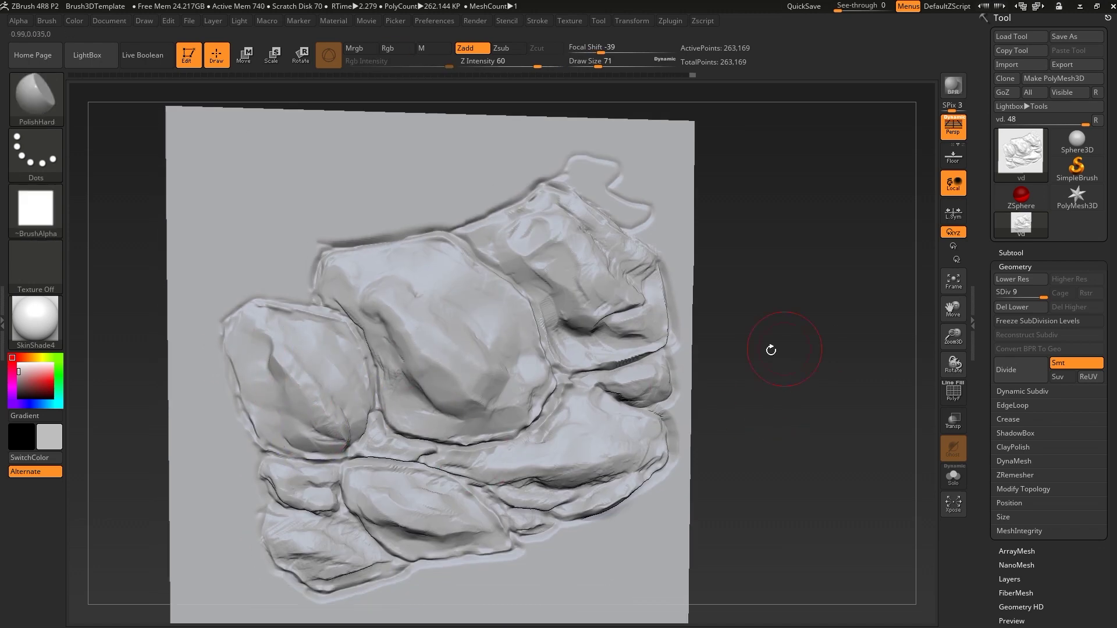
left_click_drag(430, 527, 349, 512, "shift")
left_click_drag(349, 552, 311, 538, "shift")
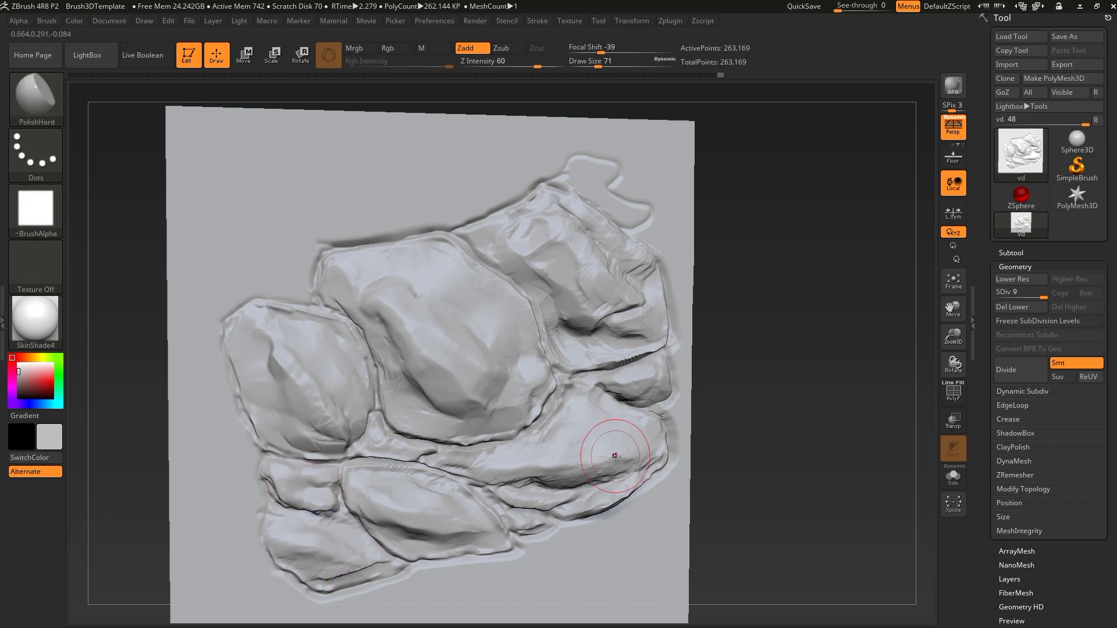
Polish the rock faces and the right-hand rock's edge flatter with PolishHard
left_click_drag(715, 460, 702, 427)
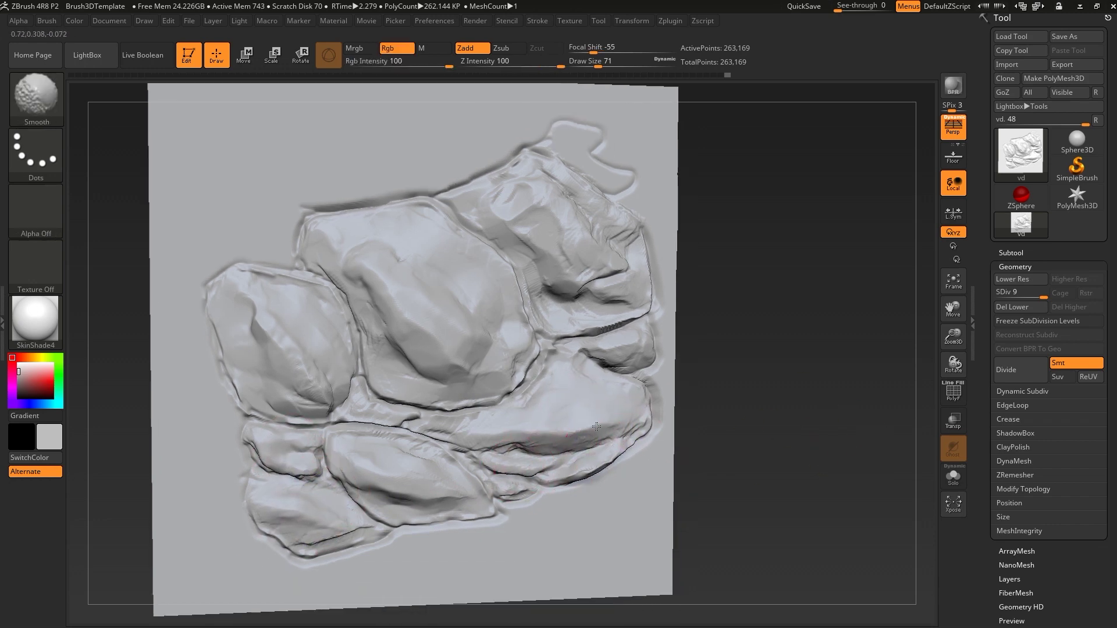
mouse_move(689, 402)
left_mouse_down()
mouse_move(815, 302)
mouse_move(798, 365)
left_mouse_up()
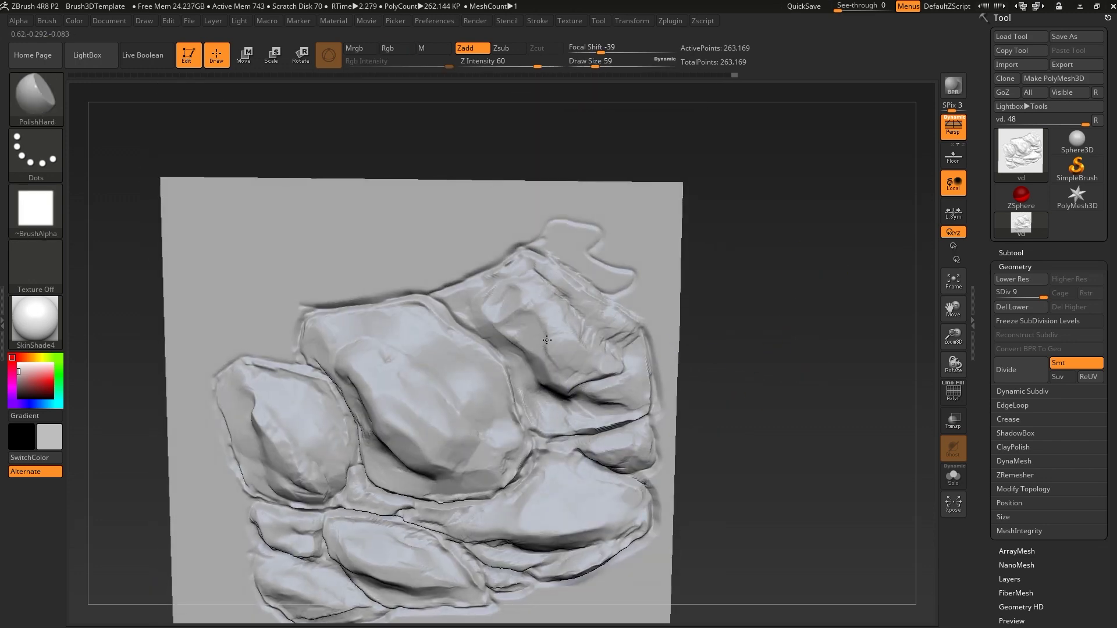
left_click_drag(730, 341, 629, 404)
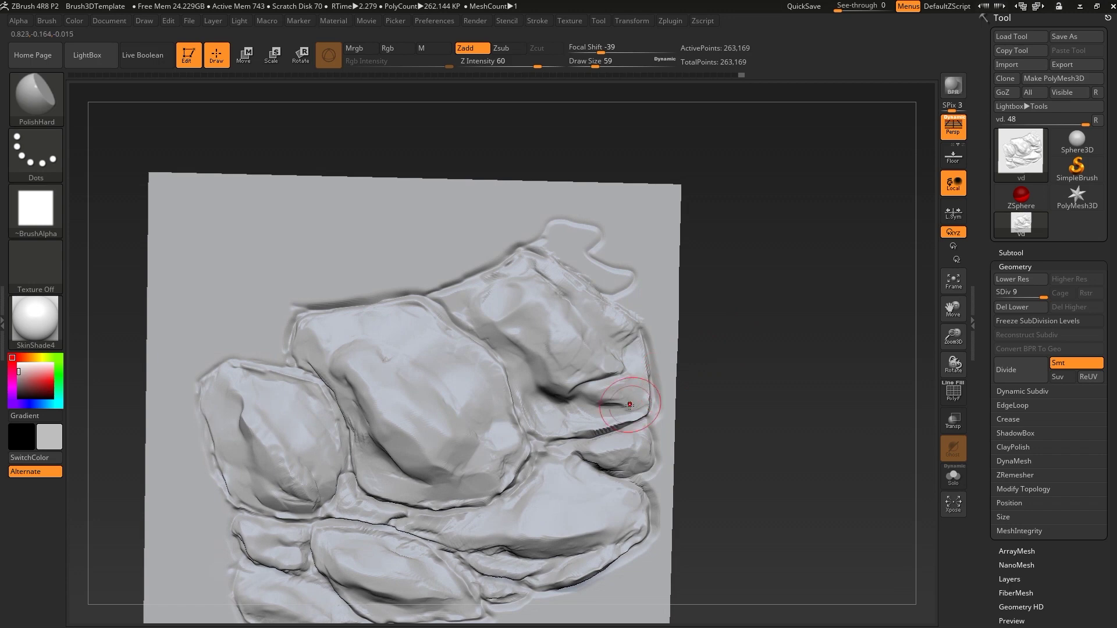
key("s")
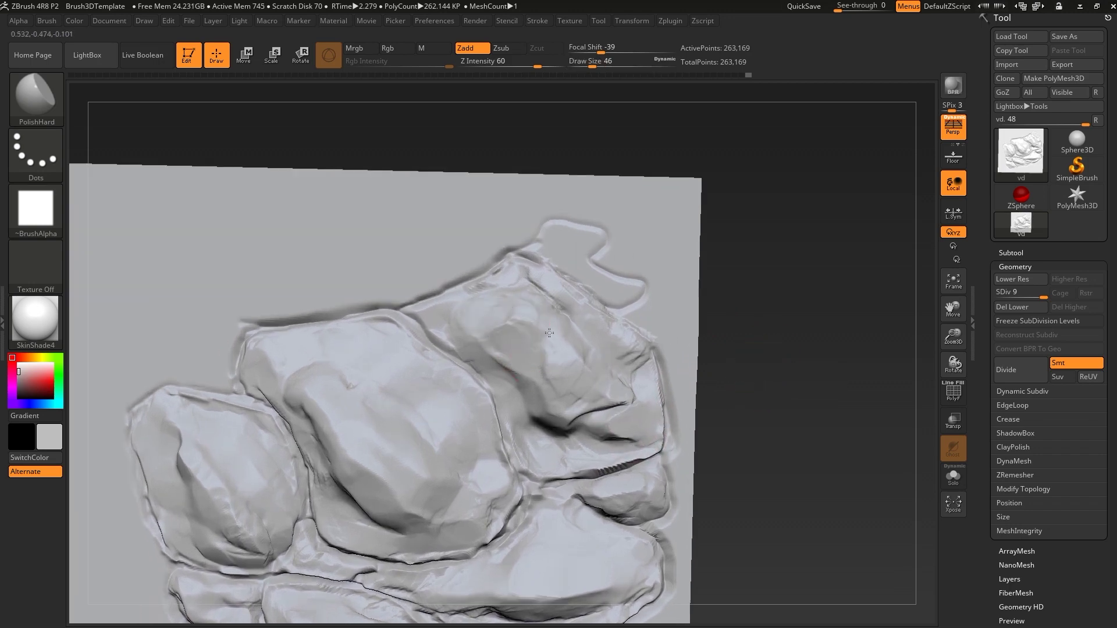
Zoom in on the hooked top-right rock and switch to a smaller DamStandard brush
left_click_drag(650, 334, 547, 326, "alt")
key("s")
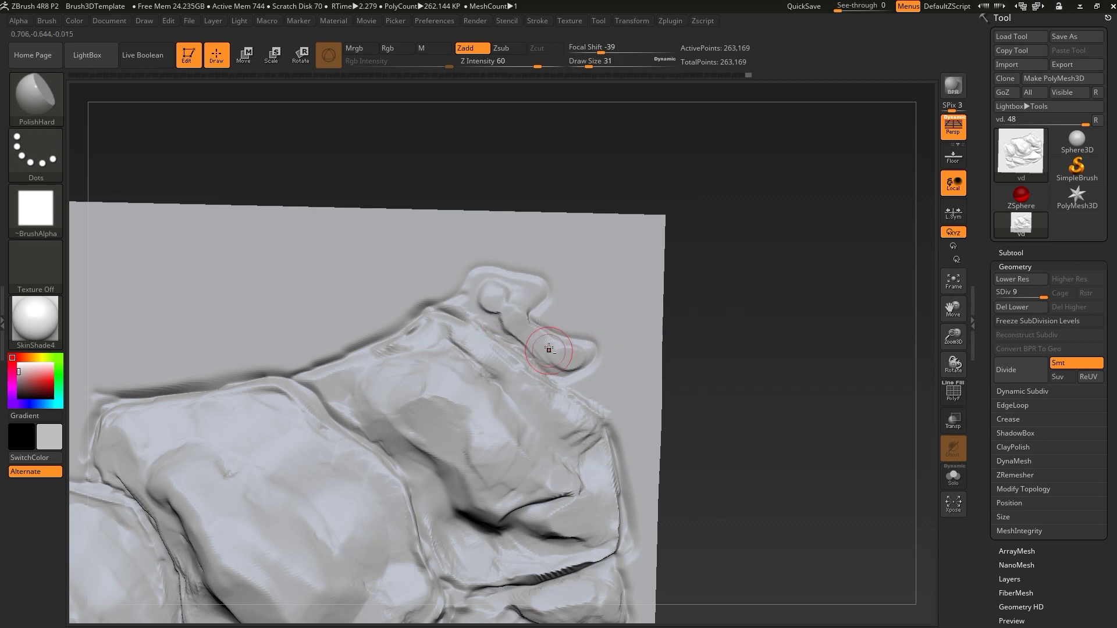
key("b")
key("d")
key("s")
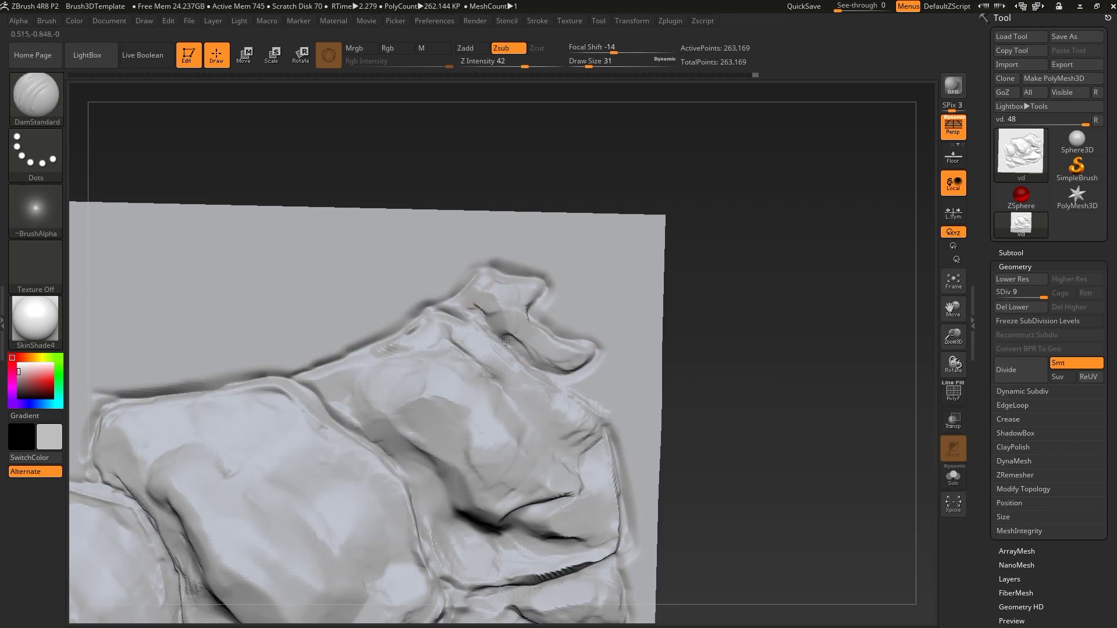
Reframe and rotate the view onto the rocks, returning to PolishHard at a larger size
key("f")
left_click_drag(678, 346, 622, 329, "alt")
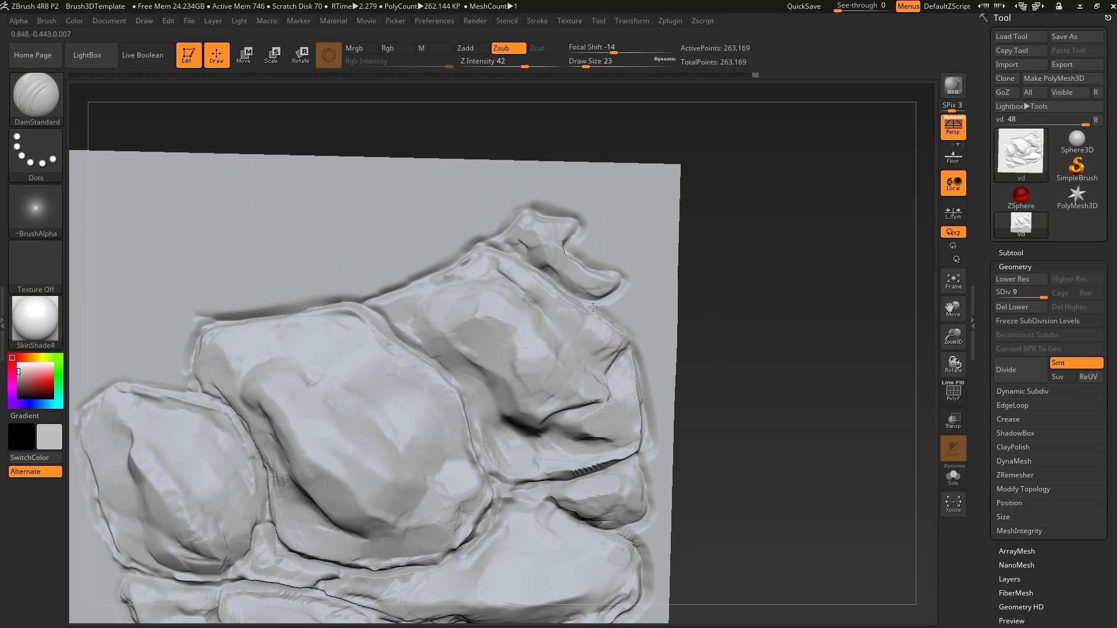
left_click_drag(788, 381, 699, 327)
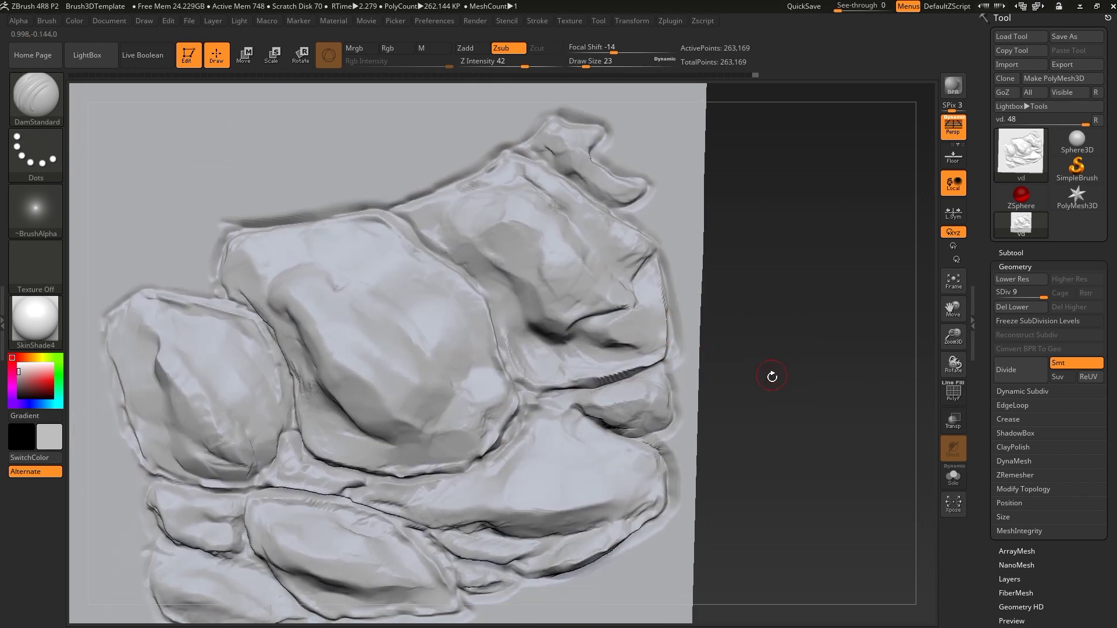
left_click_drag(772, 376, 570, 342)
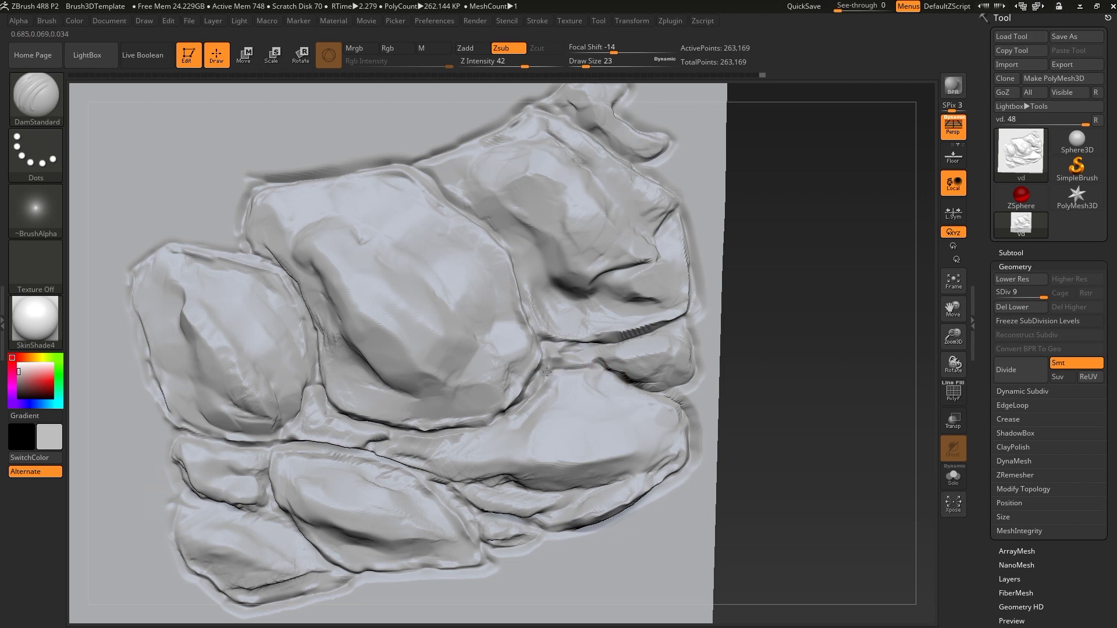
key("f")
left_click_drag(757, 349, 822, 344)
key("b")
left_click(419, 345)
key("bracketright")
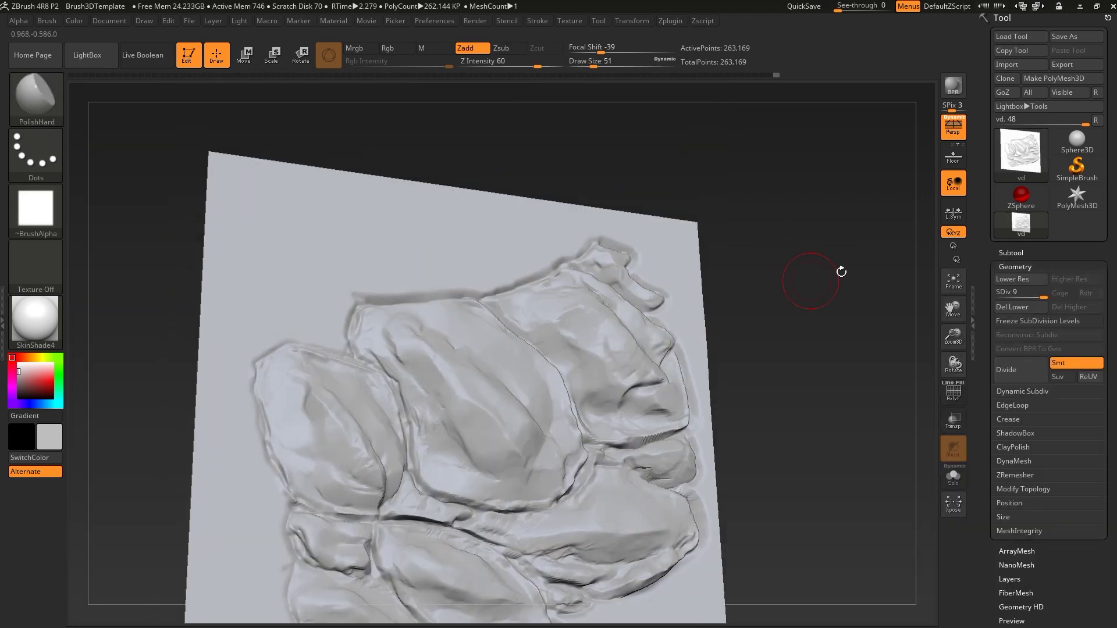
Save the sculpt and select the Chisel brush in the Brush palette
key("ctrl+s")
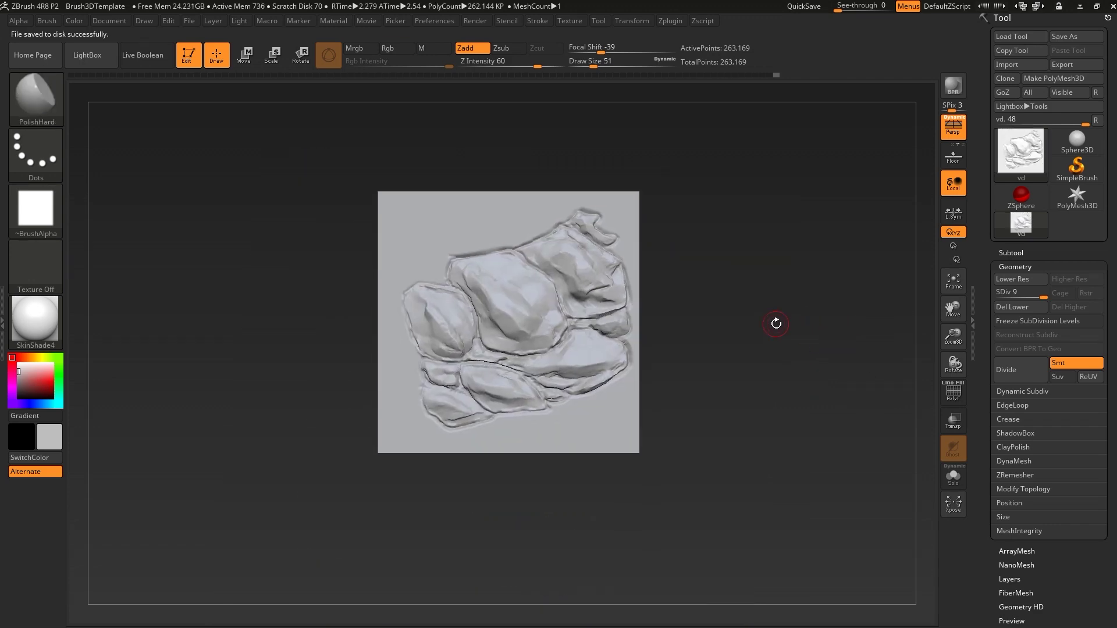
left_click(47, 22)
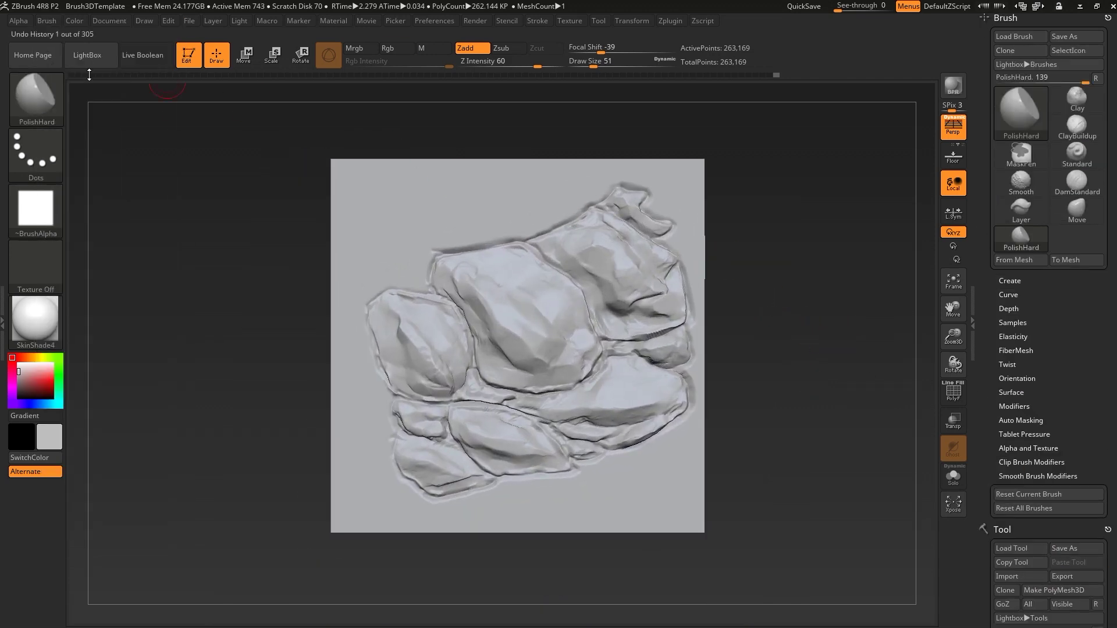
scroll(1066, 335, "down", 1)
key("b")
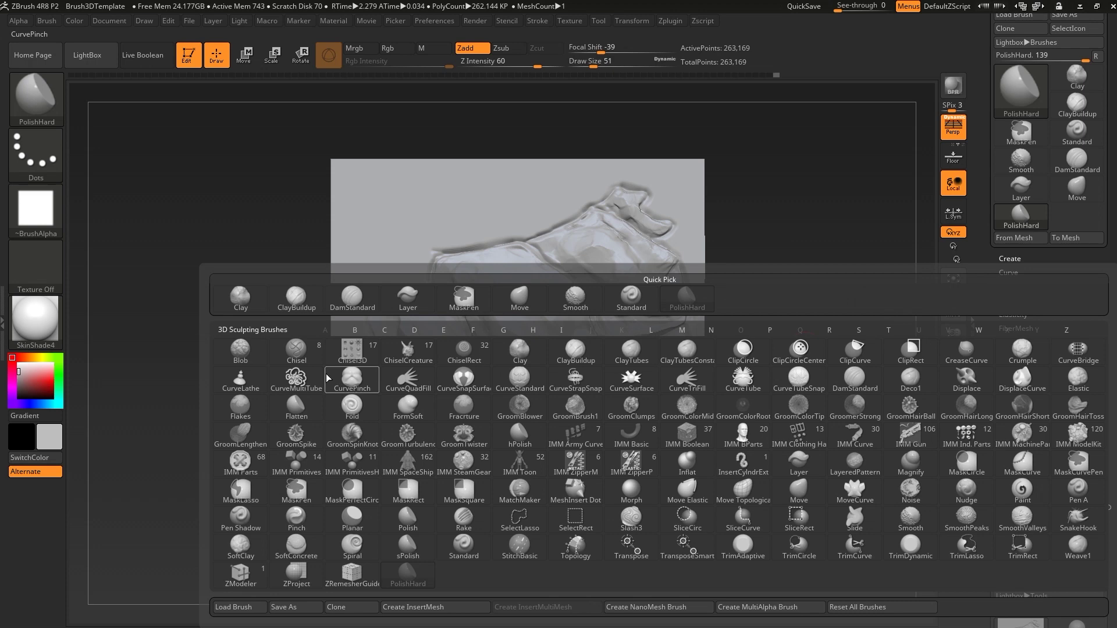
left_click(296, 351)
scroll(1082, 299, "up", 1)
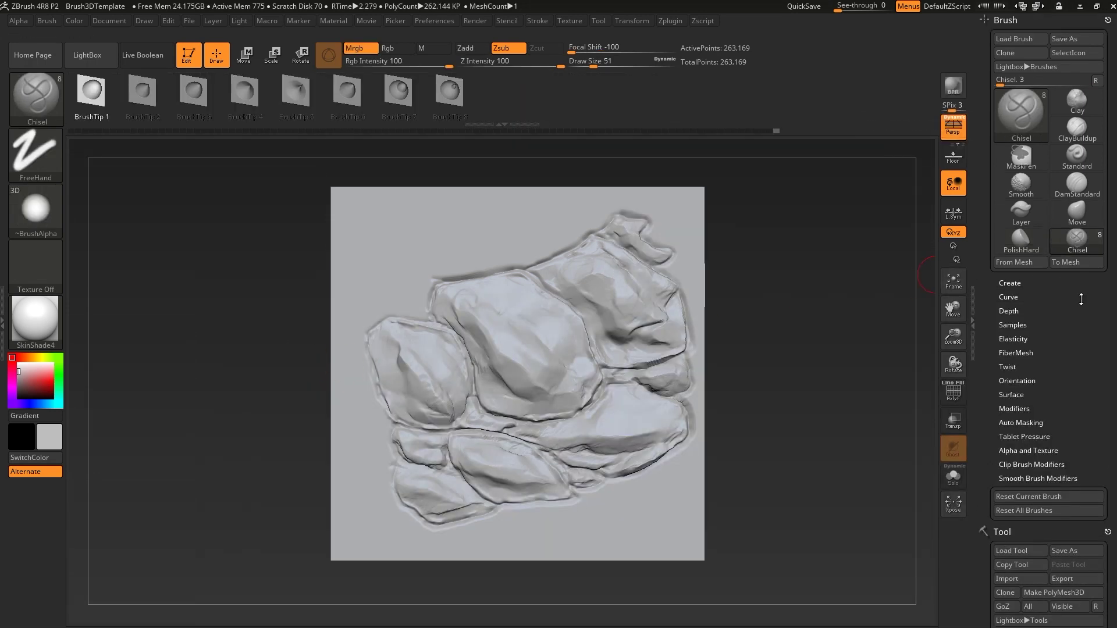
Clone Chisel as Chisel_1 from the rock relief mesh, then start masking the left rocks
left_click(1017, 54)
scroll(1020, 280, "down", 1)
left_click(1021, 277)
left_click(1018, 279)
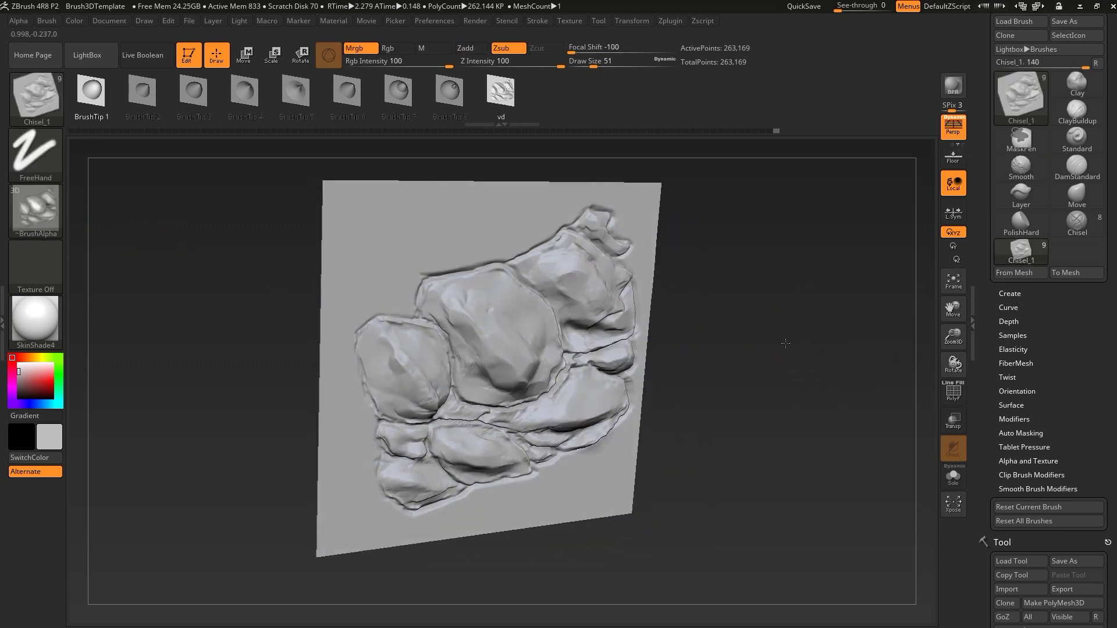
key("s")
mouse_move(477, 303)
left_mouse_down("ctrl")
mouse_move(372, 413)
mouse_move(452, 481)
mouse_move(559, 419)
mouse_move(635, 453)
mouse_move(624, 319)
mouse_move(582, 256)
mouse_move(425, 308)
mouse_move(495, 378)
mouse_move(583, 408)
mouse_move(558, 488)
mouse_move(454, 509)
mouse_move(373, 425)
mouse_move(413, 329)
mouse_move(506, 267)
left_mouse_up("ctrl")
Mask along the lower-left rock edge with a smaller MaskPen
key("s")
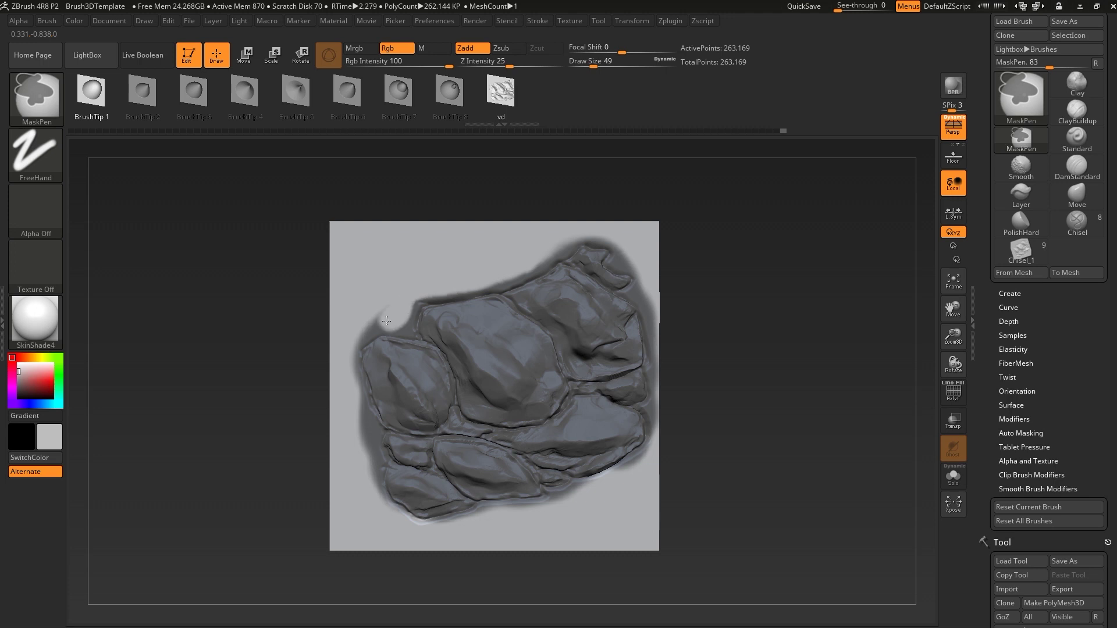
left_click_drag(371, 477, 434, 505, "ctrl")
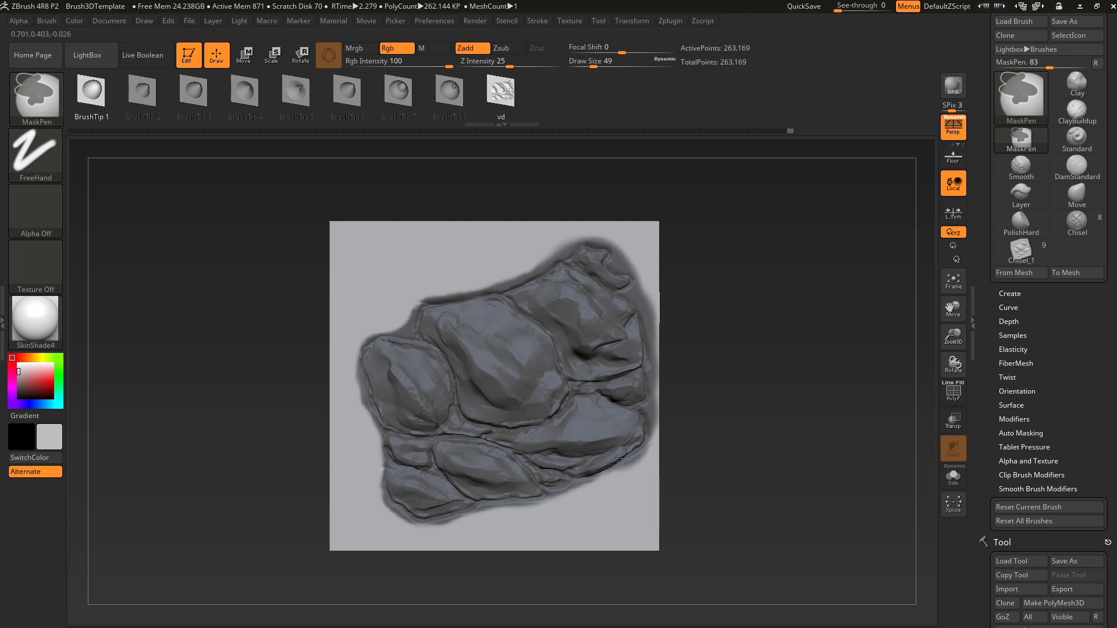
left_click_drag(780, 357, 807, 340)
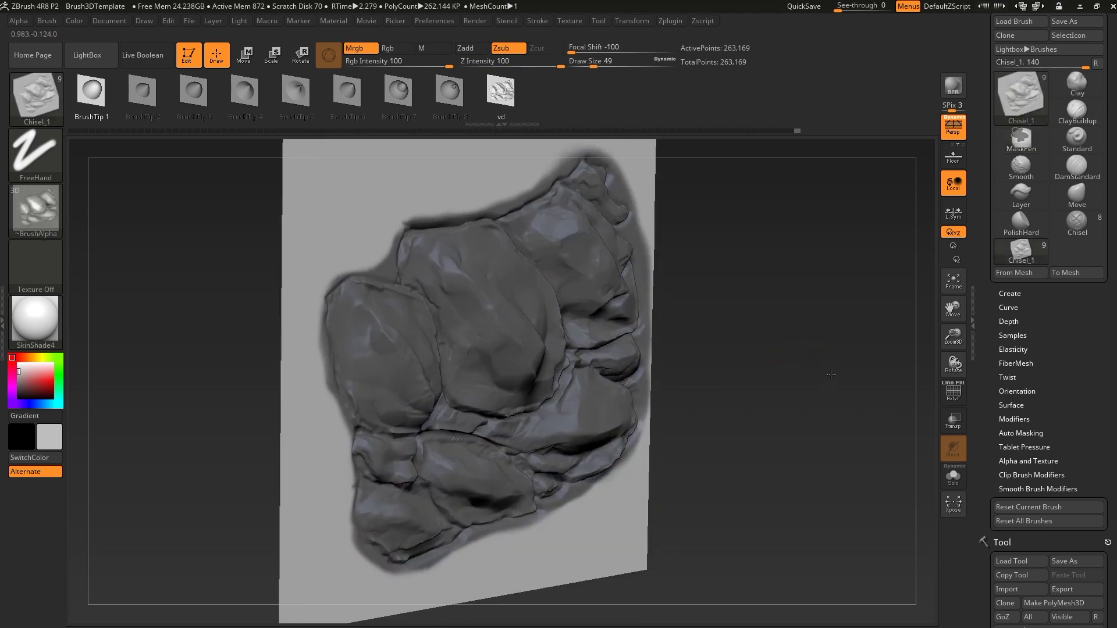
Morph the unmasked plane back to a flat grid via Tool > Deformation
scroll(1023, 396, "down", 1)
scroll(1023, 396, "down", 3)
scroll(1024, 381, "down", 3)
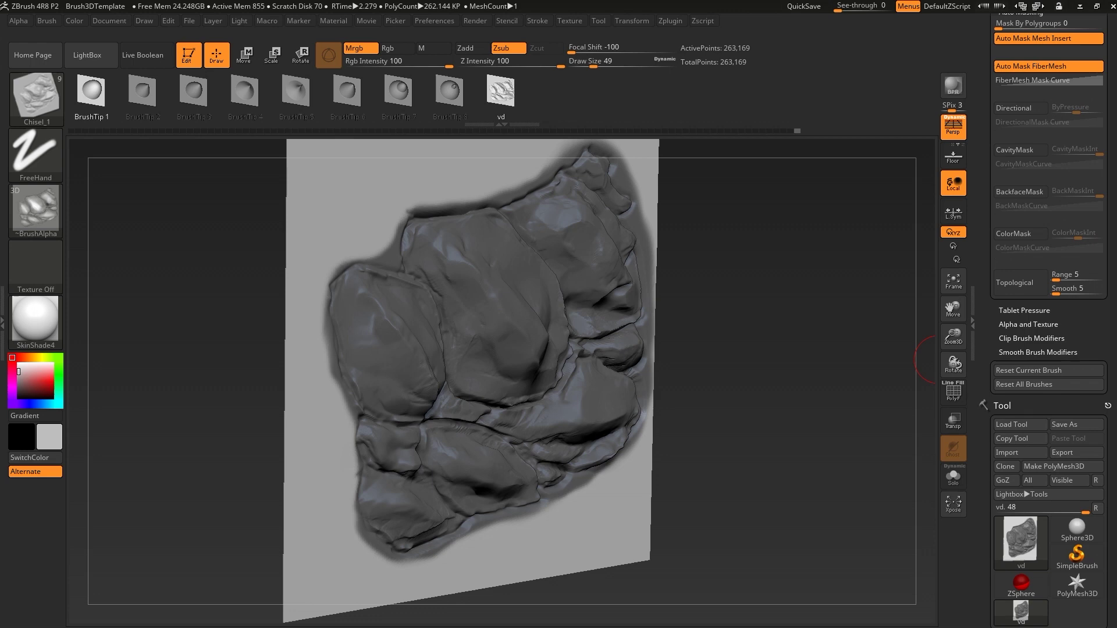
scroll(1023, 366, "down", 3)
scroll(1024, 352, "down", 3)
left_click(1021, 365)
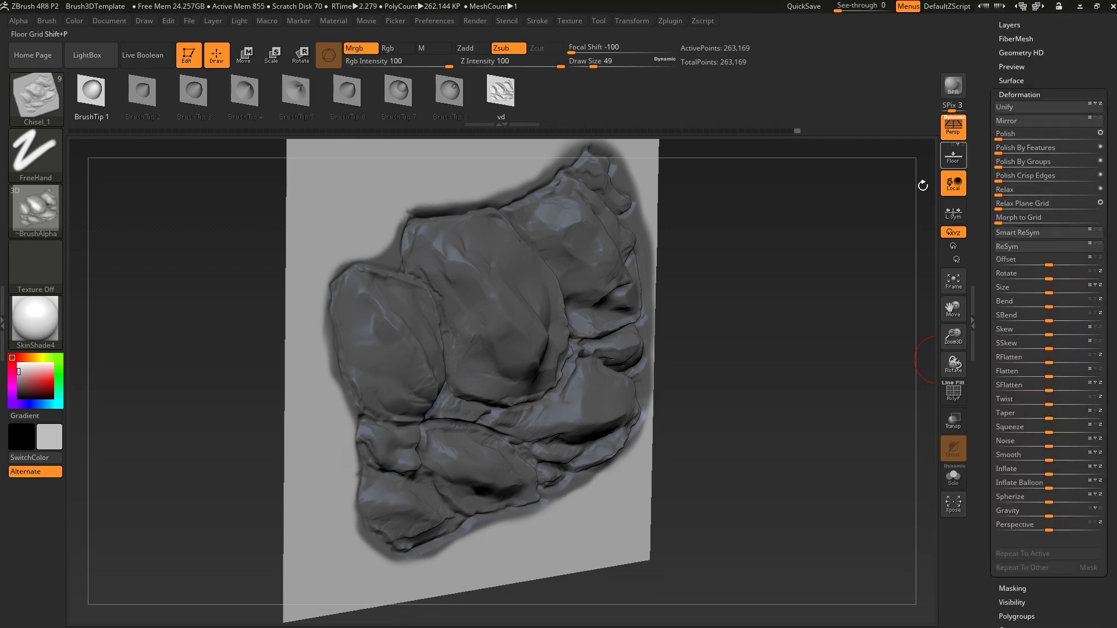
left_click_drag(923, 185, 931, 236)
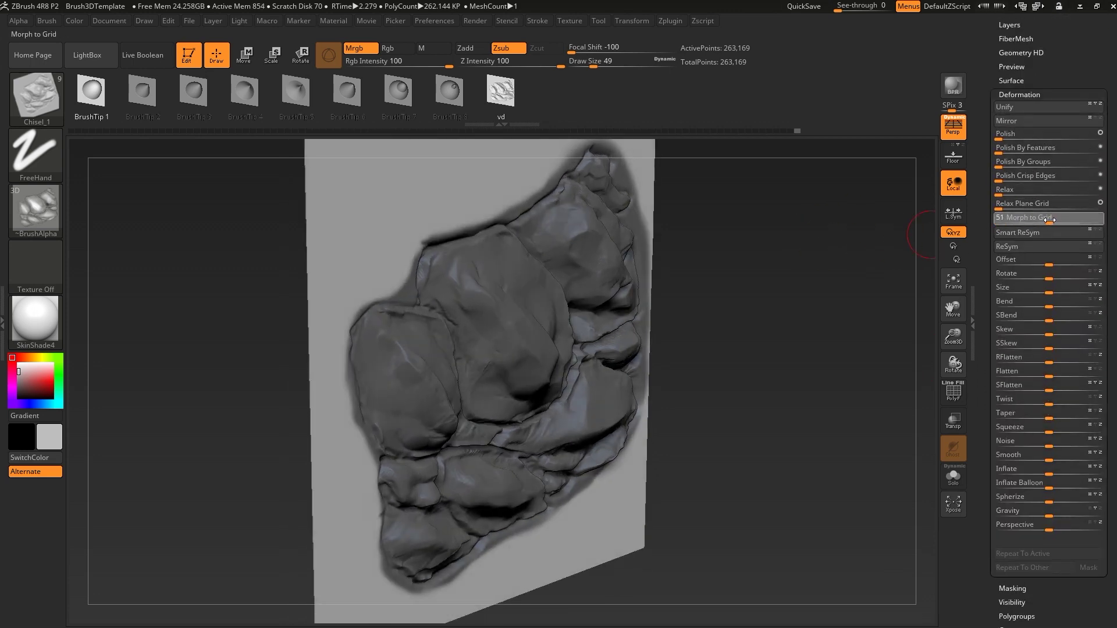
left_click_drag(1049, 219, 1034, 224)
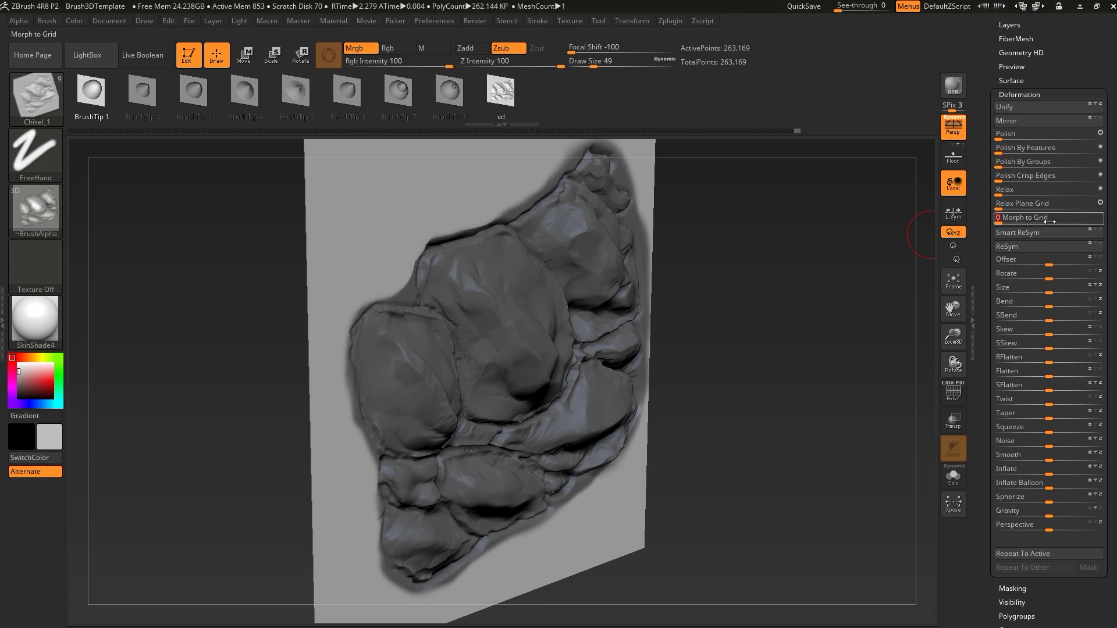
left_click_drag(818, 344, 870, 300, "shift")
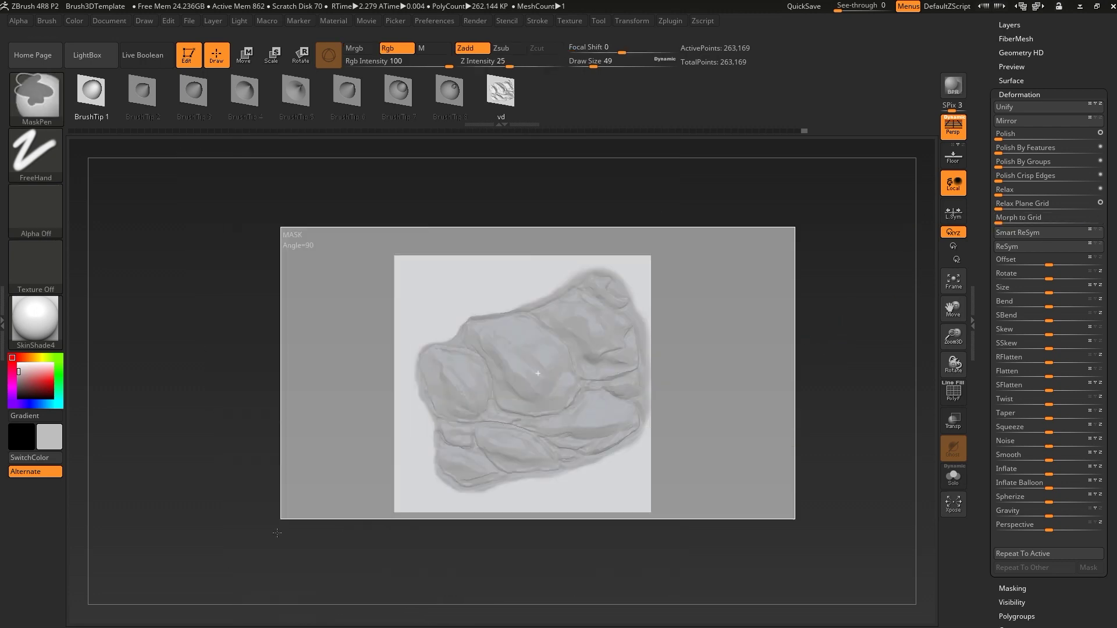
Update Chisel_1 From Mesh with the front-facing rock relief
scroll(1111, 352, "up", 3)
scroll(1112, 352, "up", 3)
scroll(1111, 352, "up", 3)
scroll(1111, 352, "up", 3)
scroll(1111, 352, "up", 1)
left_click(1016, 289)
left_click_drag(807, 360, 838, 333, "shift")
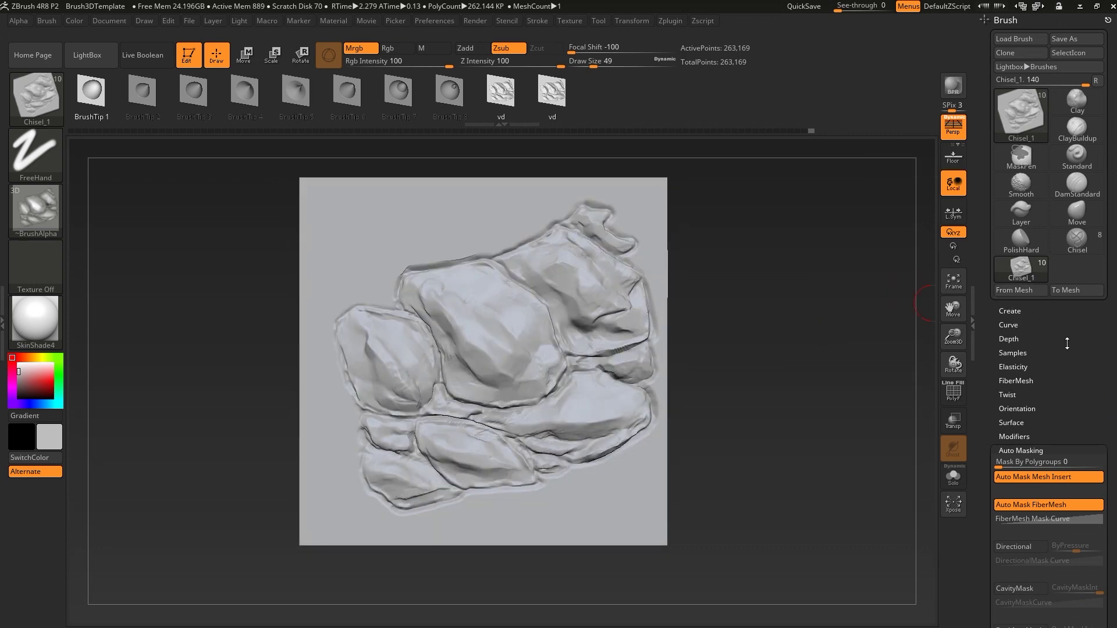
Append a sphere as a new subtool and make it active
scroll(1068, 345, "down", 5)
scroll(1057, 262, "down", 5)
left_click(1012, 342)
left_click(1077, 285)
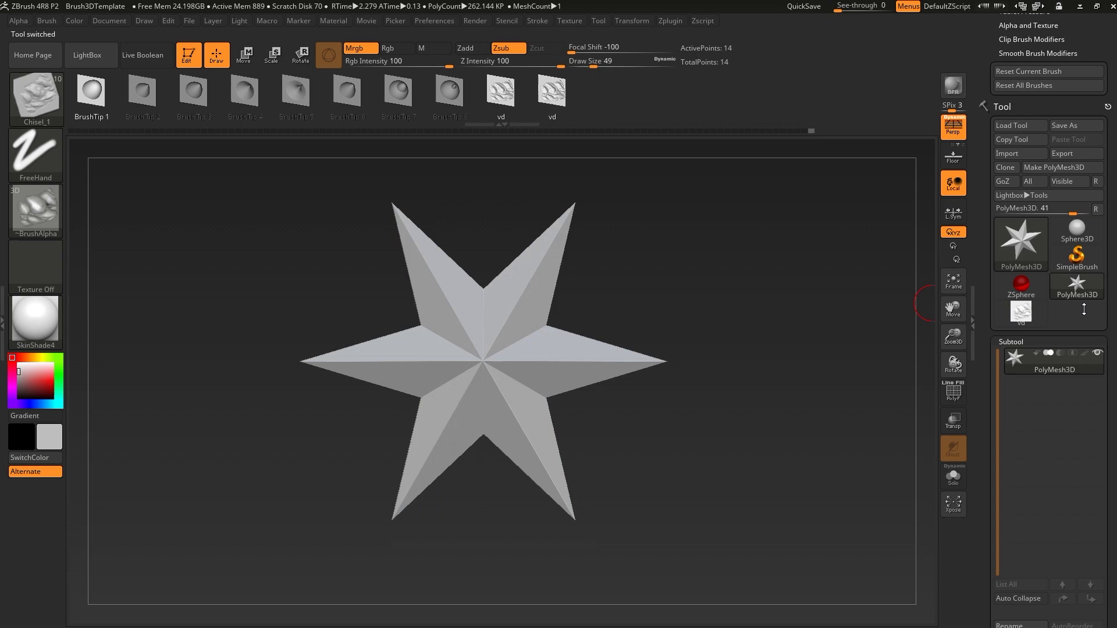
scroll(1082, 282, "down", 3)
scroll(1088, 281, "down", 2)
left_click(1076, 351)
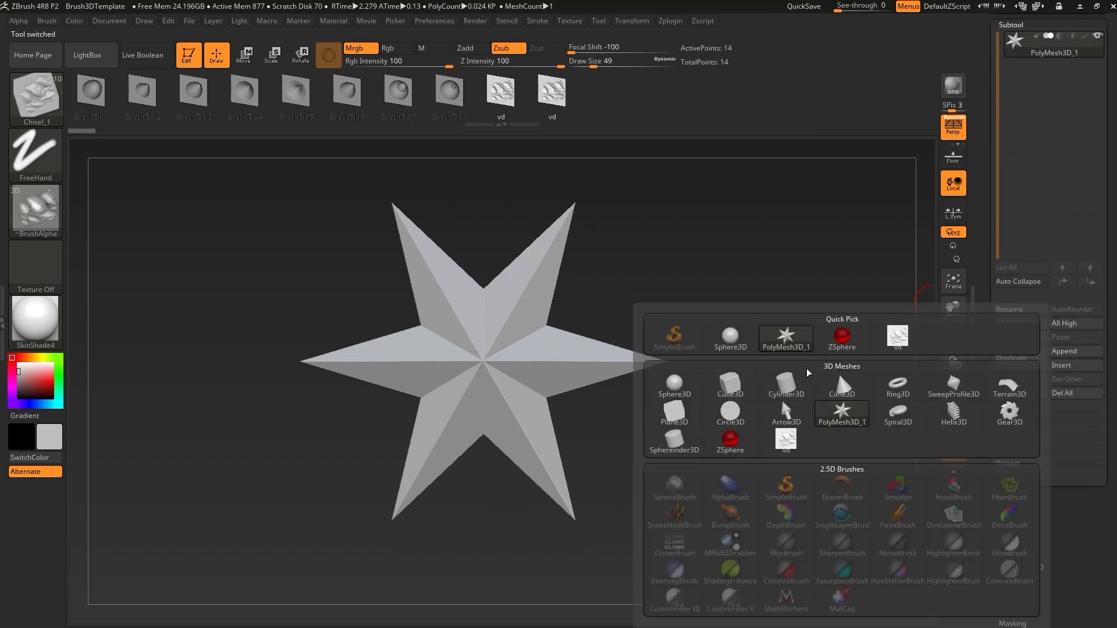
left_click(756, 401)
left_click(1011, 80)
Subdivide the sphere twice and set the stroke type to DragRect
left_click(1015, 498)
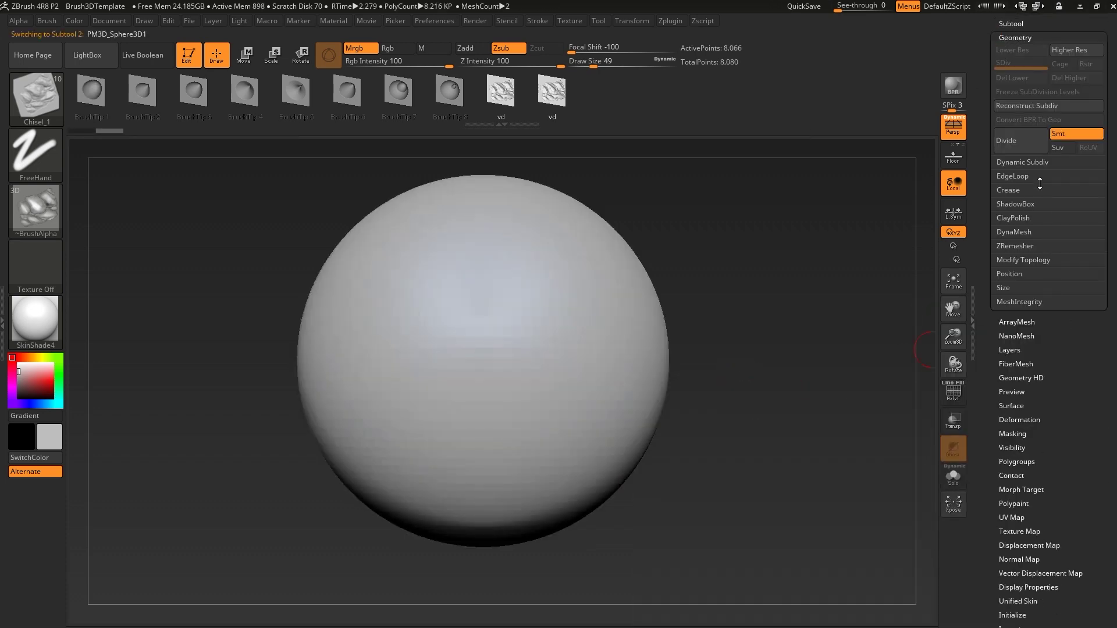
left_click(1019, 141)
left_click(1019, 144)
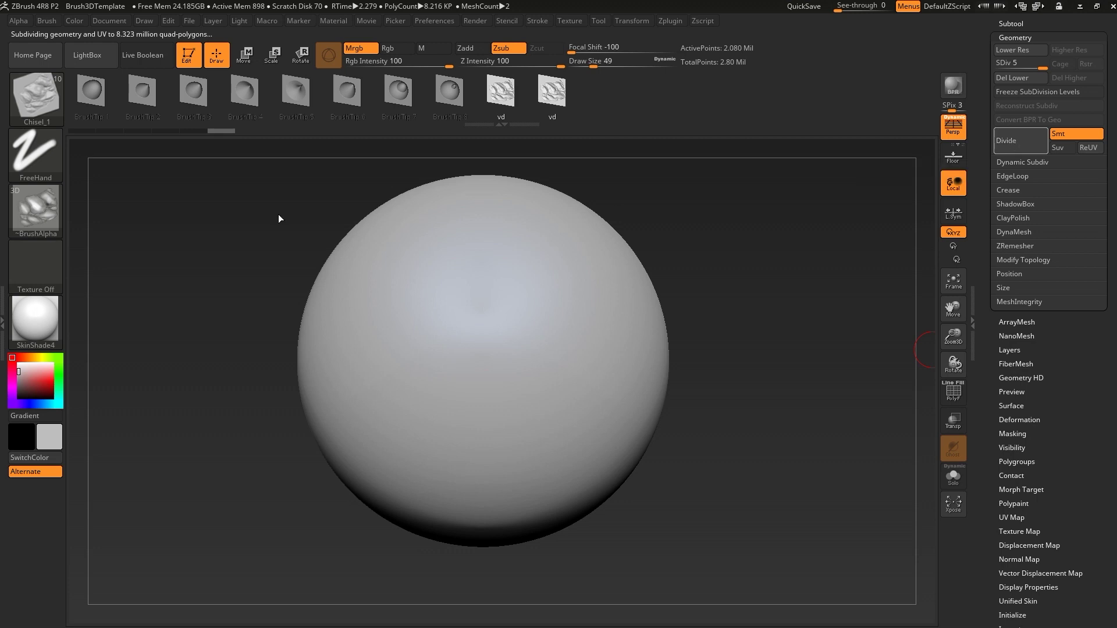
left_click(55, 151)
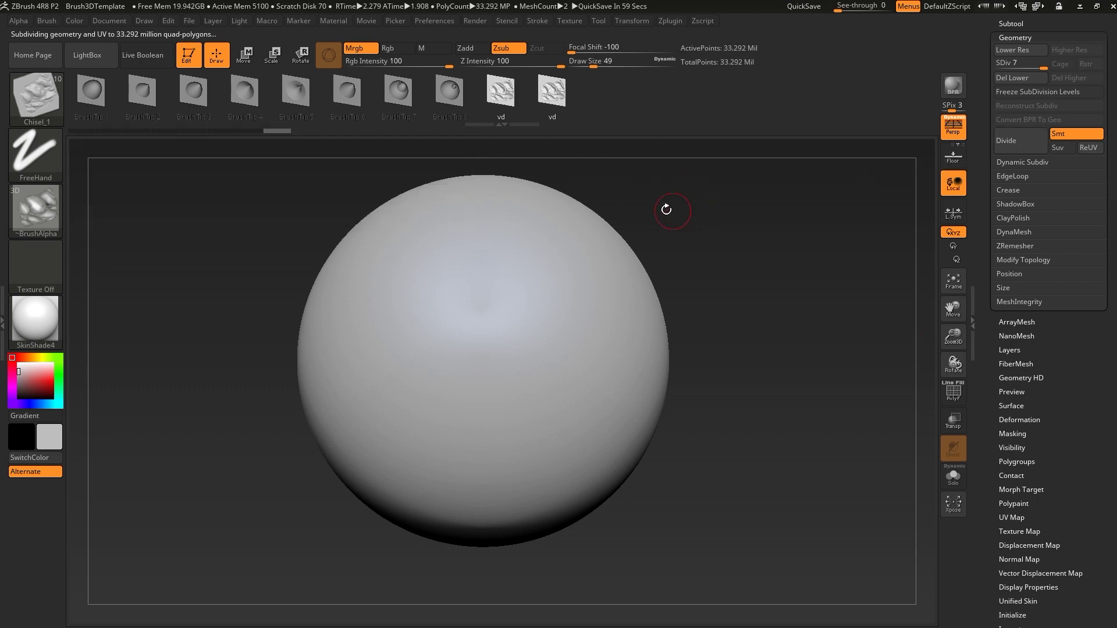
left_click(162, 163)
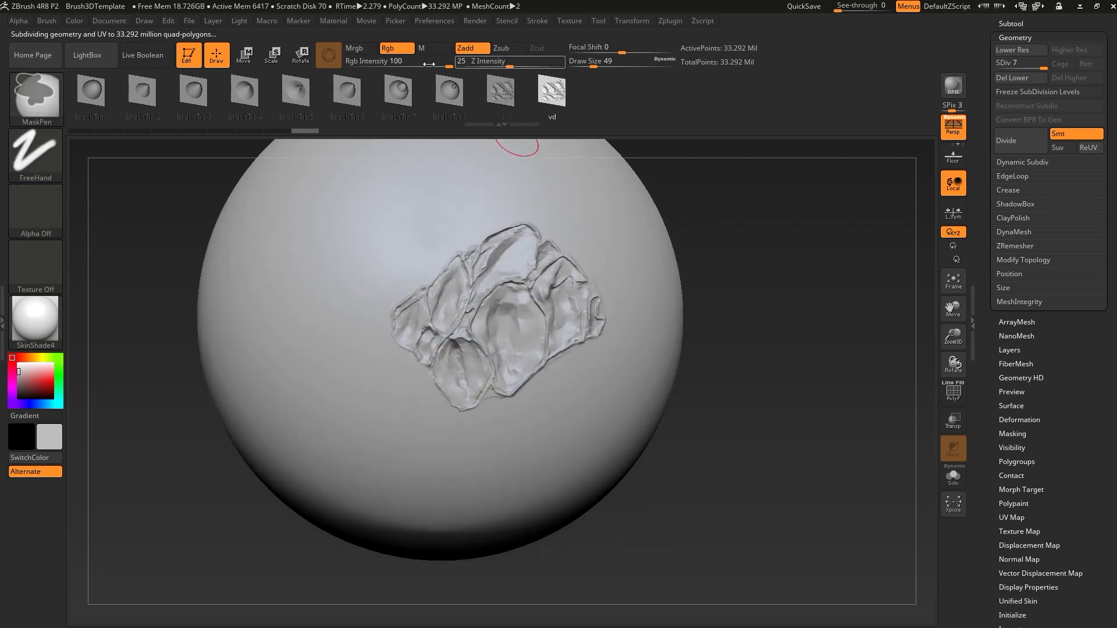
Lower the sphere to level 6, delete higher levels, restamp a large rock patch, view the dragon
key("ctrl+z")
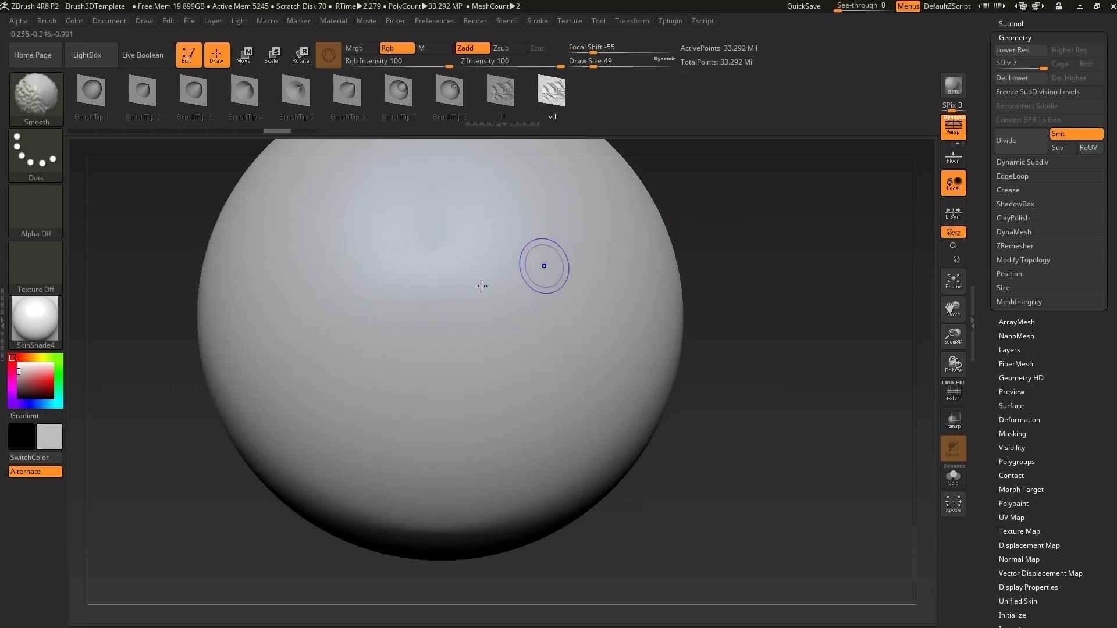
left_click(1013, 49)
left_click(1070, 78)
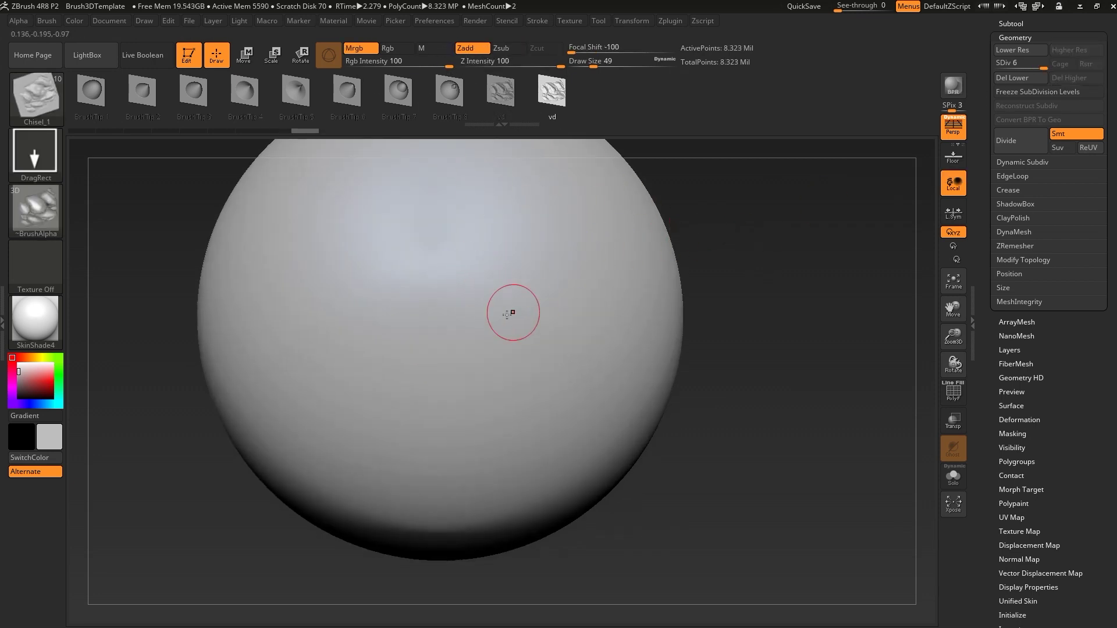
left_click_drag(484, 360, 429, 491)
mouse_move(669, 495)
left_mouse_down()
mouse_move(785, 270)
mouse_move(731, 267)
mouse_move(785, 242)
mouse_move(811, 343)
mouse_move(738, 387)
mouse_move(745, 361)
mouse_move(785, 324)
mouse_move(779, 317)
left_mouse_up()
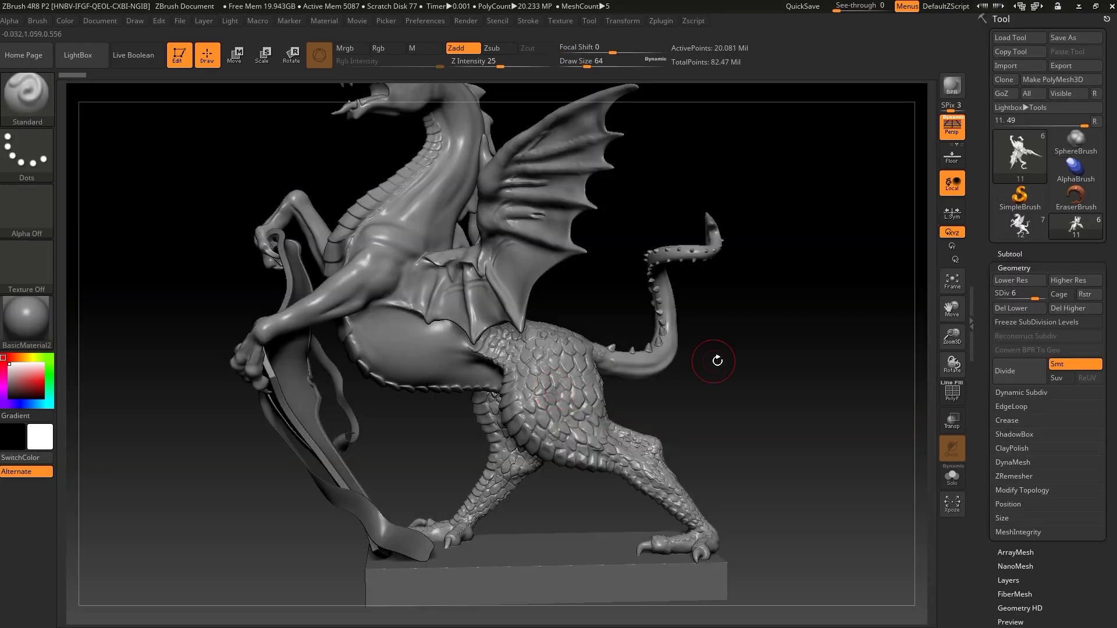
mouse_move(716, 357)
left_mouse_down()
mouse_move(853, 394)
mouse_move(828, 382)
mouse_move(640, 419)
mouse_move(568, 457)
mouse_move(574, 549)
mouse_move(802, 399)
mouse_move(727, 378)
mouse_move(756, 325)
mouse_move(798, 367)
left_mouse_up()
left_click(952, 476)
Load Griff 01.ZBP from LightBox's VD brush folder and set Z Intensity to 80
left_click(86, 60)
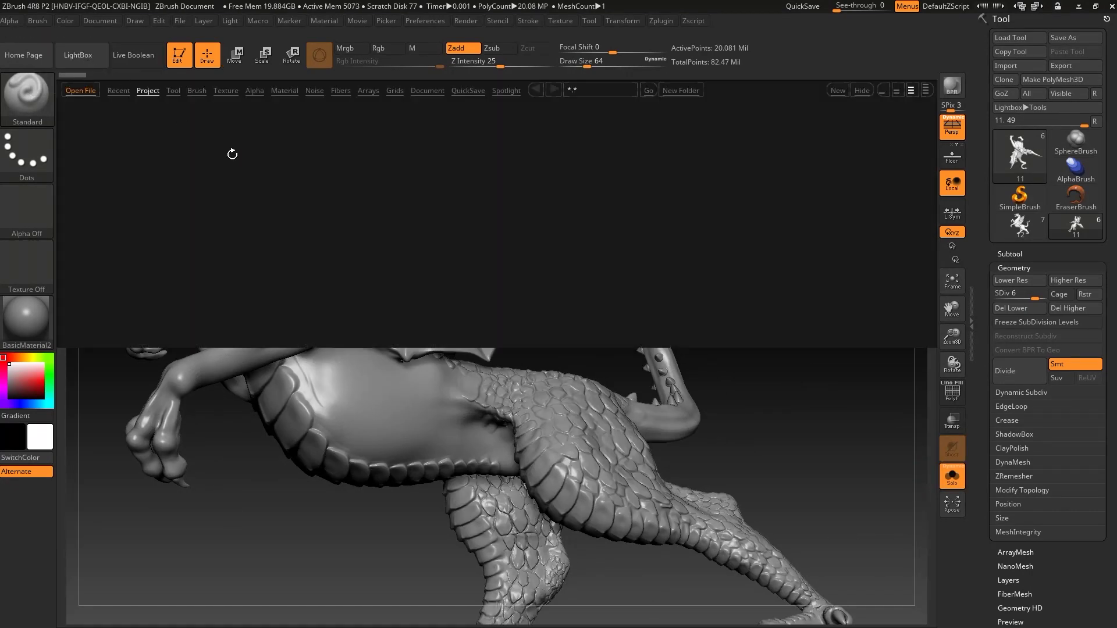
left_click(198, 91)
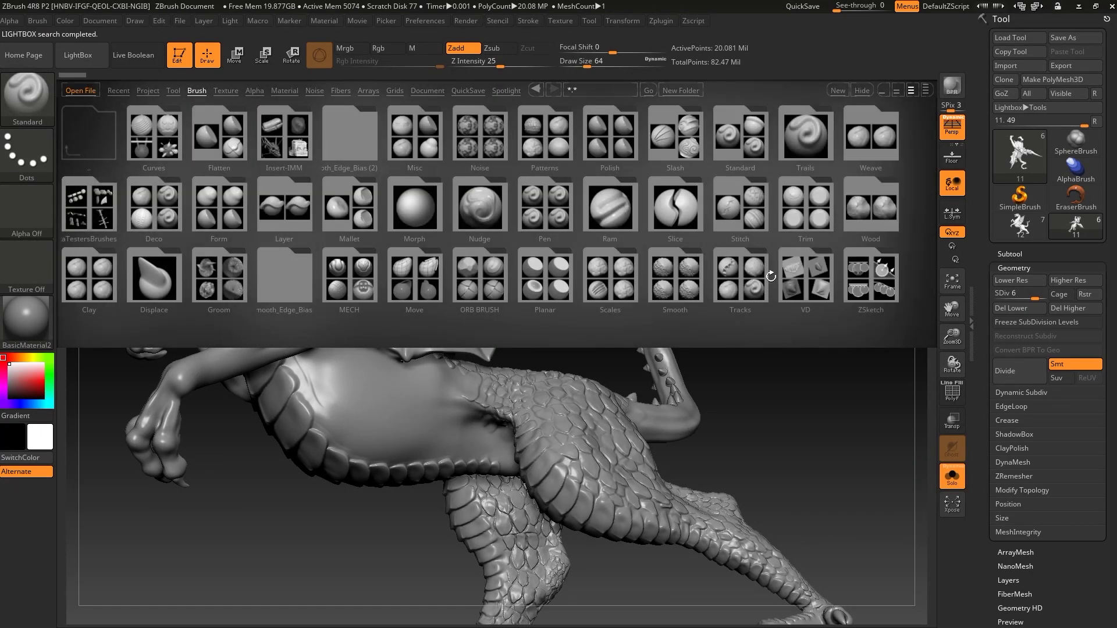
double_click(805, 273)
double_click(206, 270)
left_click_drag(244, 511, 686, 366)
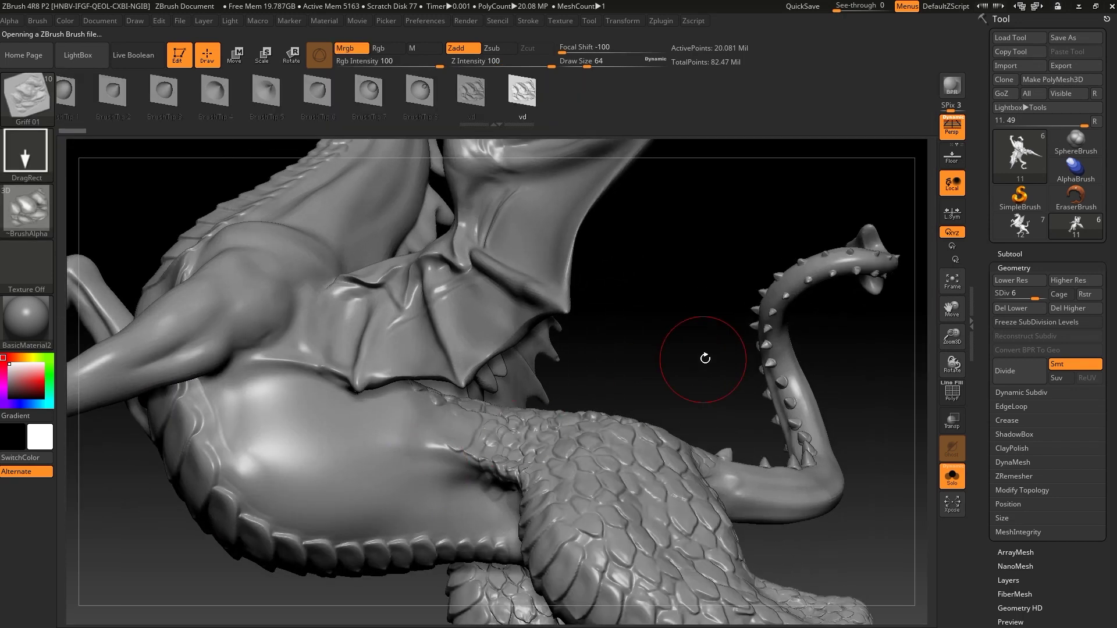
left_click_drag(550, 64, 540, 62)
mouse_move(268, 512)
left_mouse_down()
mouse_move(298, 490)
mouse_move(373, 353)
left_mouse_up()
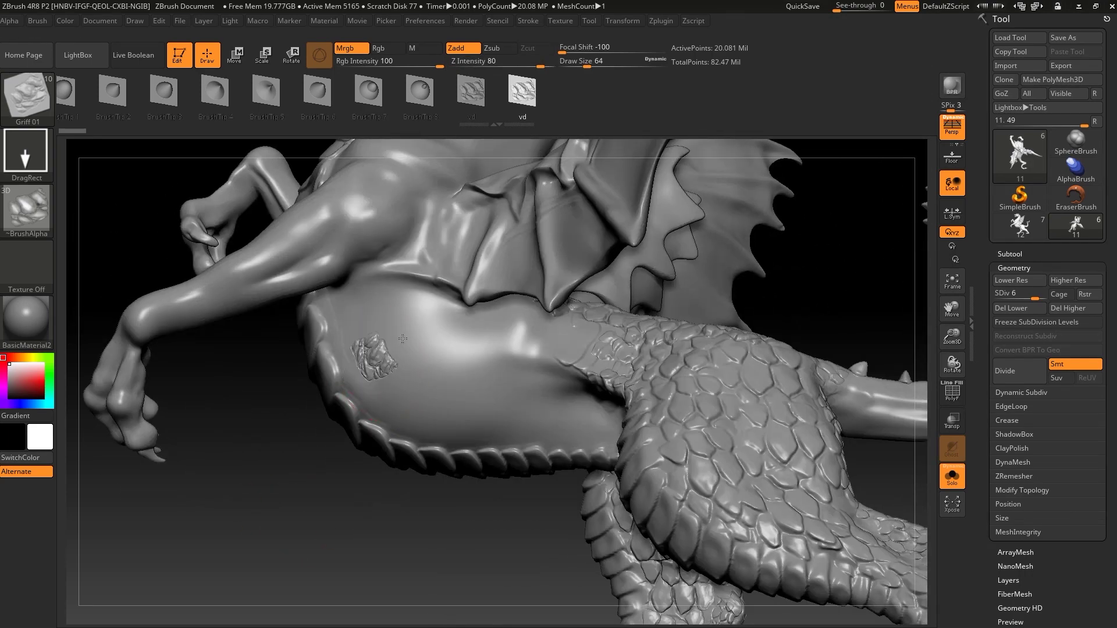
mouse_move(310, 462)
left_mouse_down()
mouse_move(285, 478)
mouse_move(416, 467)
mouse_move(541, 483)
mouse_move(617, 477)
mouse_move(451, 465)
left_mouse_up()
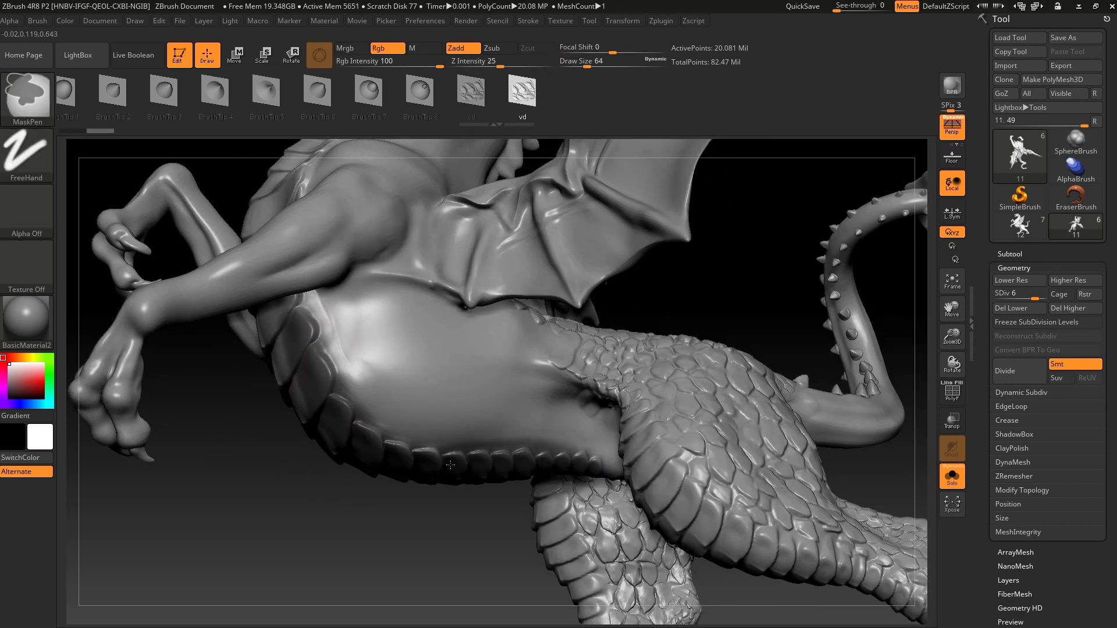
Stamp a Griff 01 scale patch across the lower belly at draw size 37 and smooth its edges
key("bracketleft")
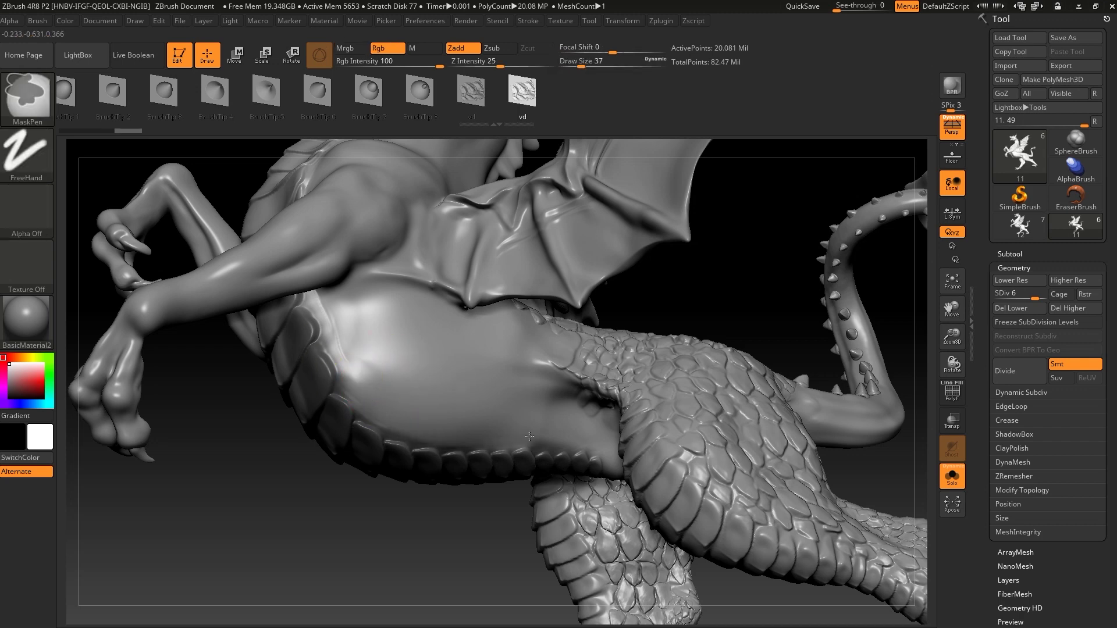
mouse_move(336, 509)
left_mouse_down()
mouse_move(345, 348)
mouse_move(400, 259)
left_mouse_up()
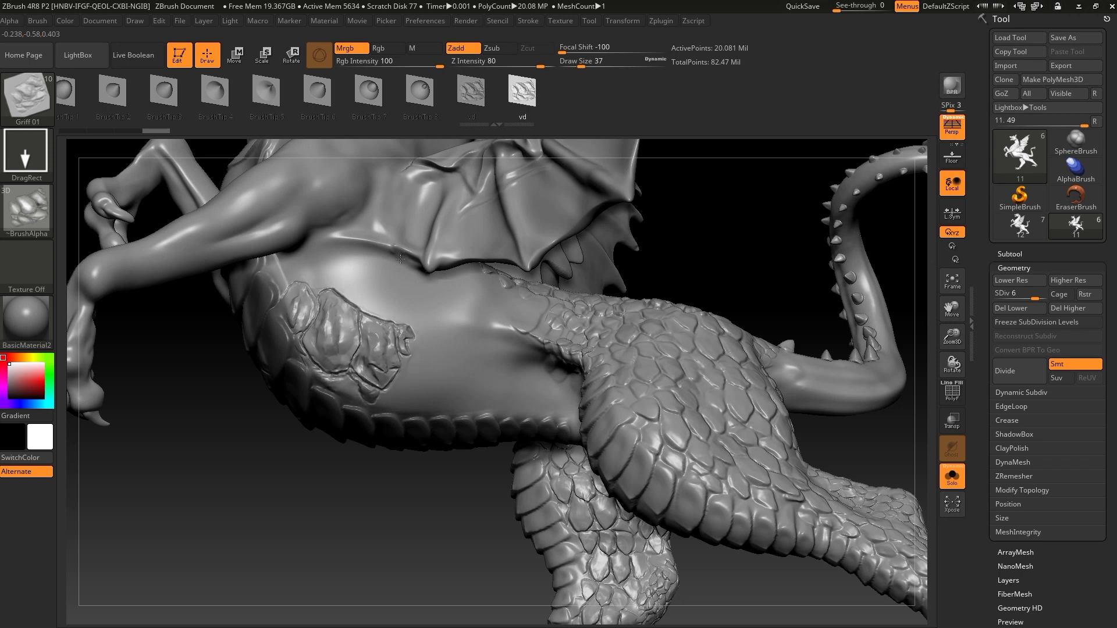
left_click_drag(291, 553, 295, 374)
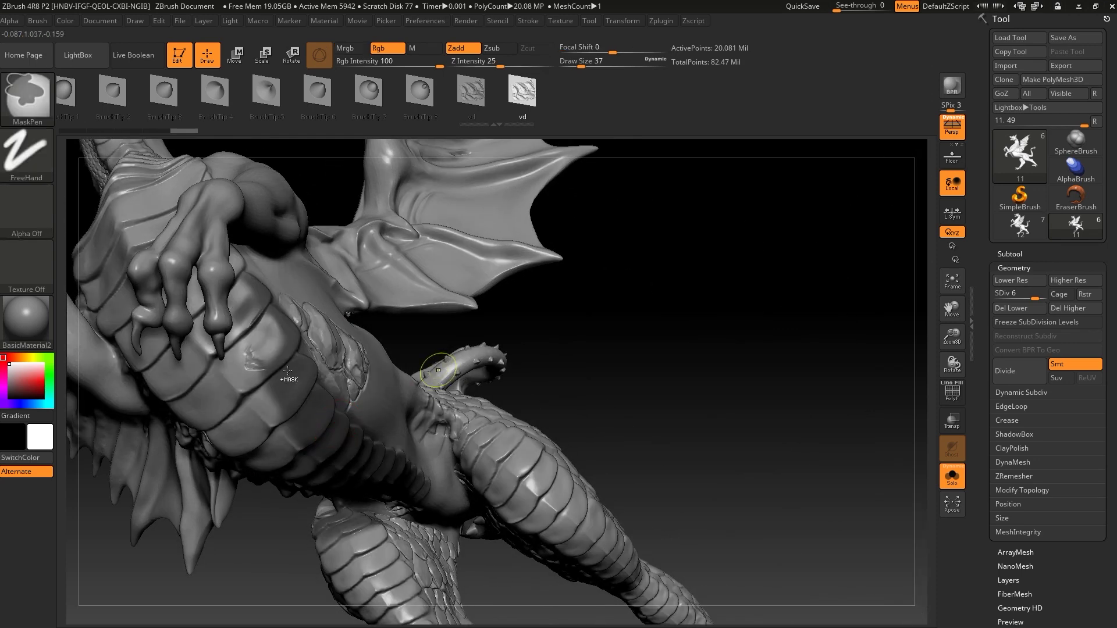
mouse_move(295, 374)
left_mouse_down()
mouse_move(290, 432)
mouse_move(380, 361)
mouse_move(408, 407)
mouse_move(464, 259)
left_mouse_up()
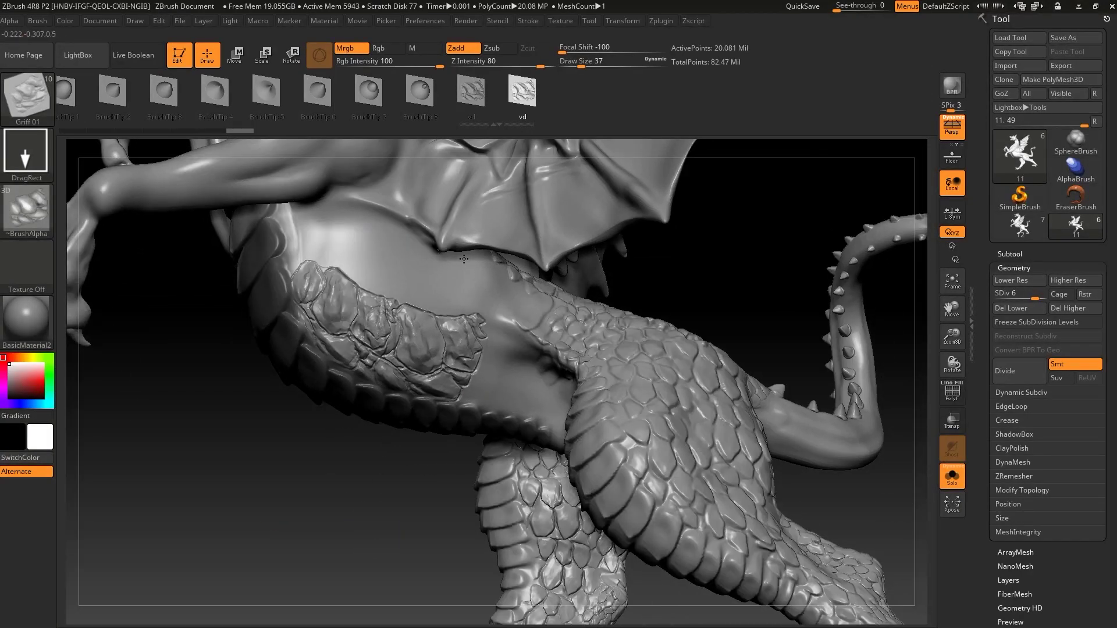
left_click_drag(463, 259, 465, 264)
left_click_drag(496, 367, 530, 302)
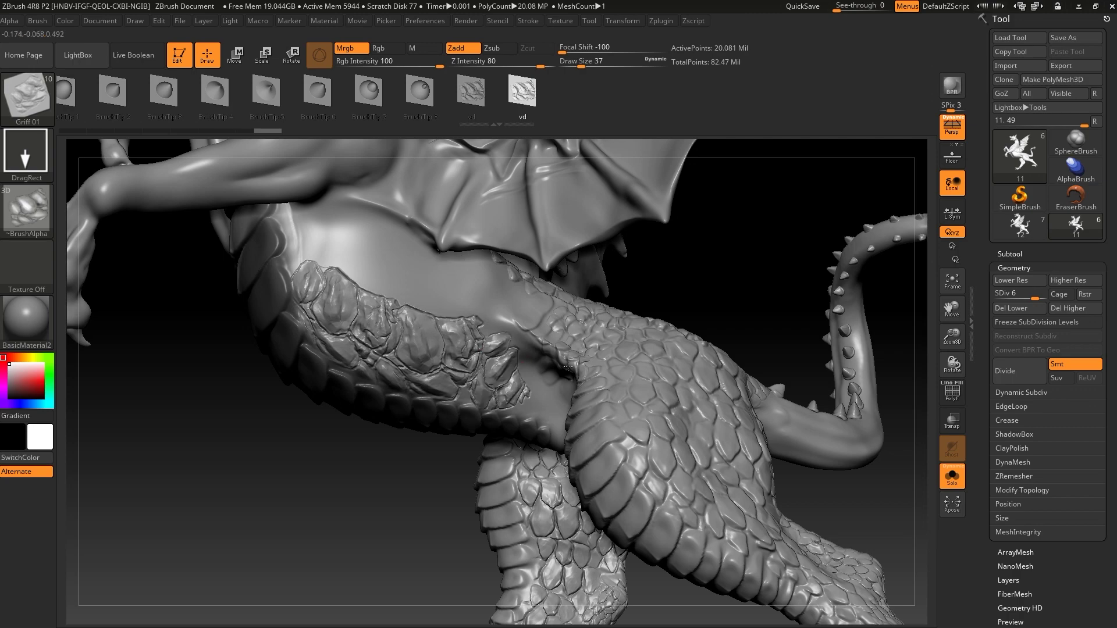
mouse_move(294, 448)
left_mouse_down()
mouse_move(576, 485)
mouse_move(609, 462)
left_mouse_up()
key("shift")
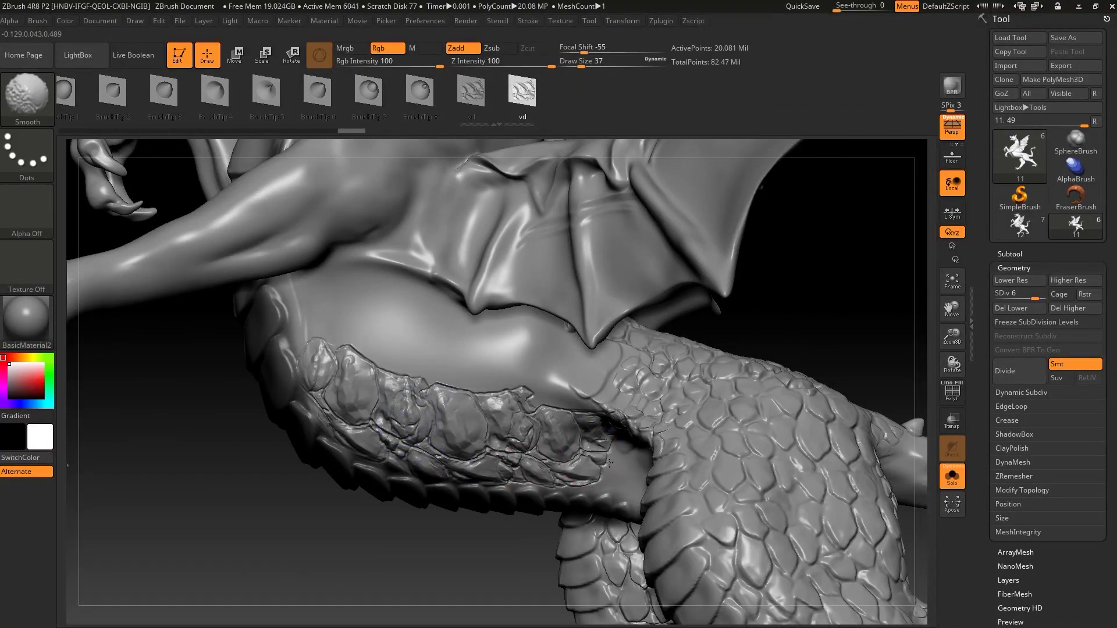
left_click_drag(793, 324, 351, 318)
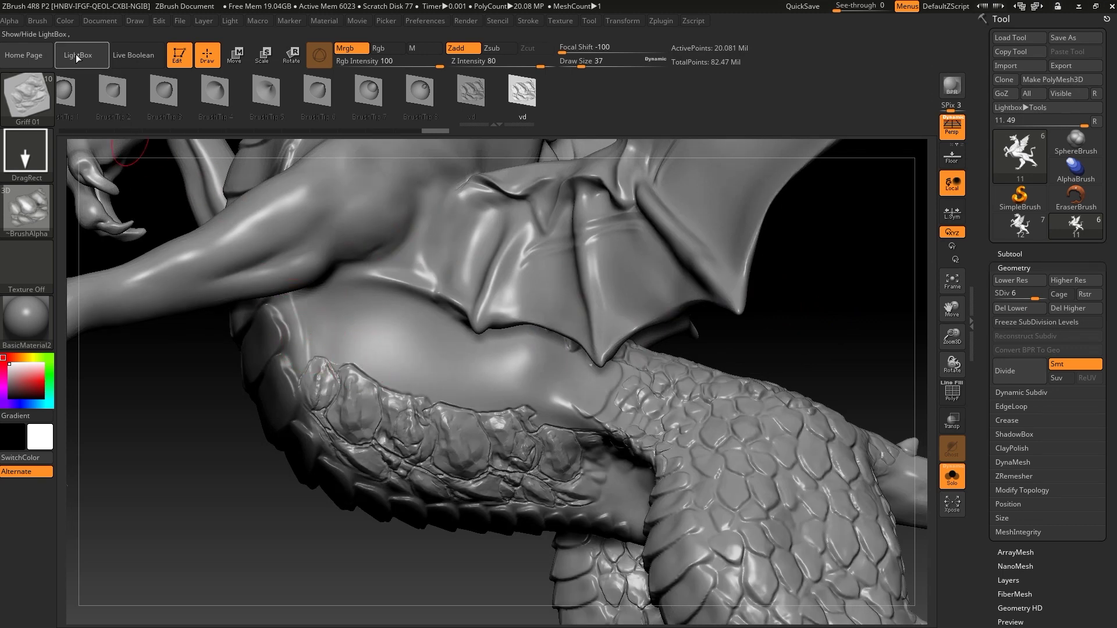
Load Griff 03 and stamp rock scale patches on the upper belly and shoulder
key("comma")
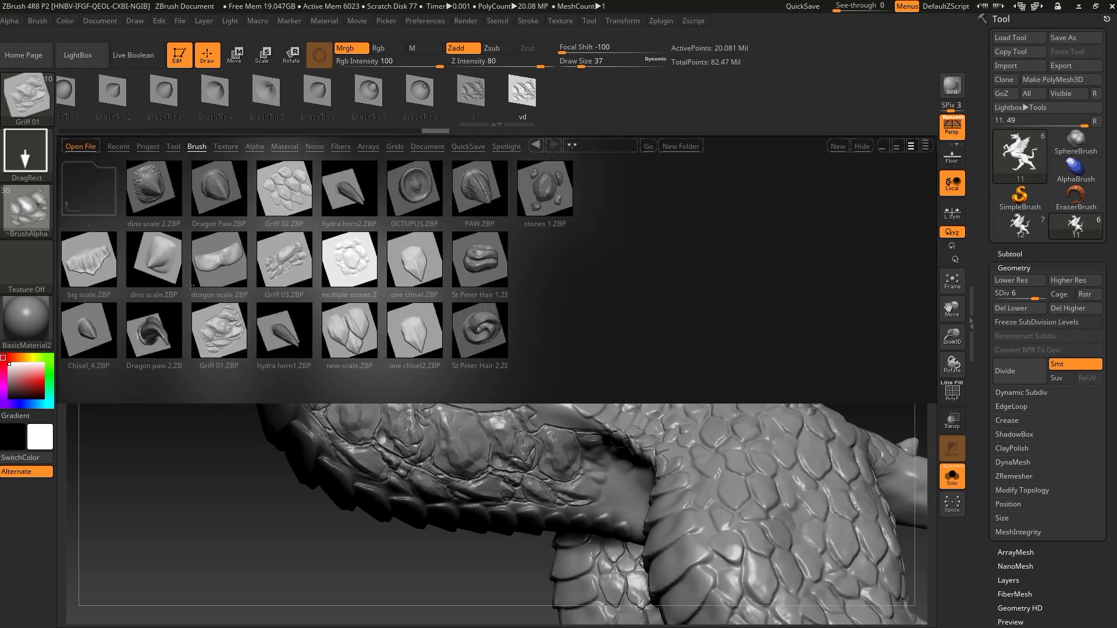
double_click(274, 263)
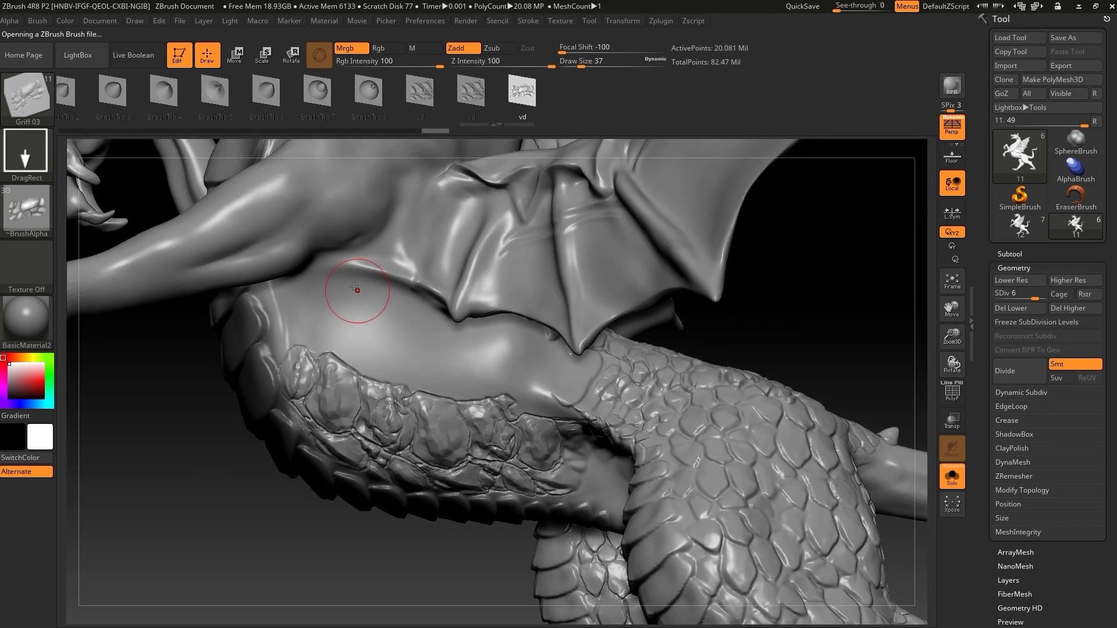
left_click_drag(332, 318, 352, 320)
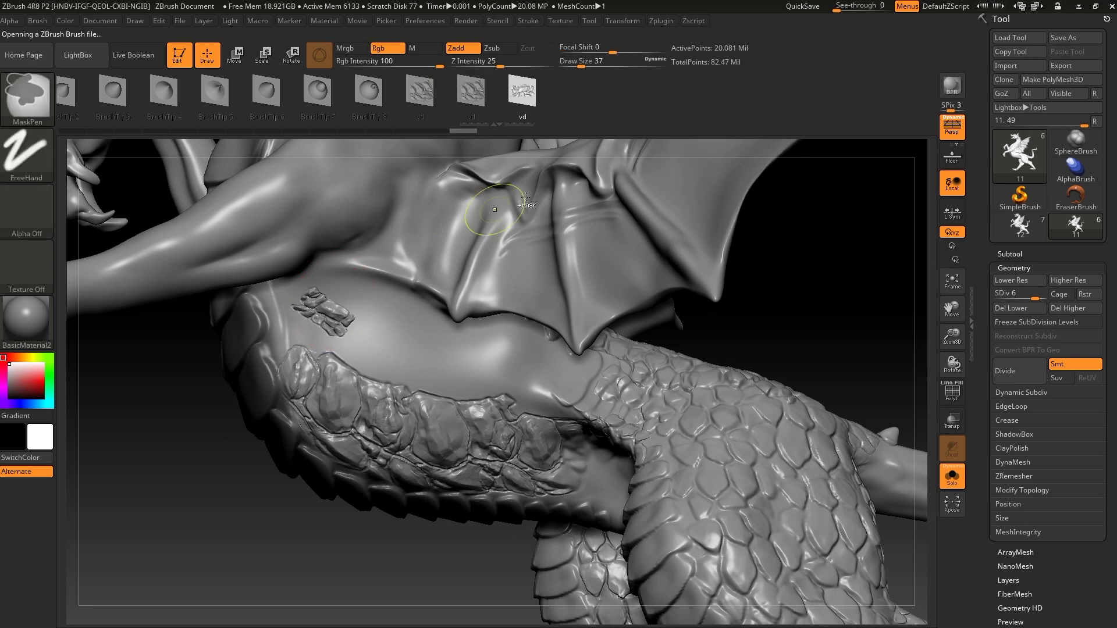
key("ctrl+z")
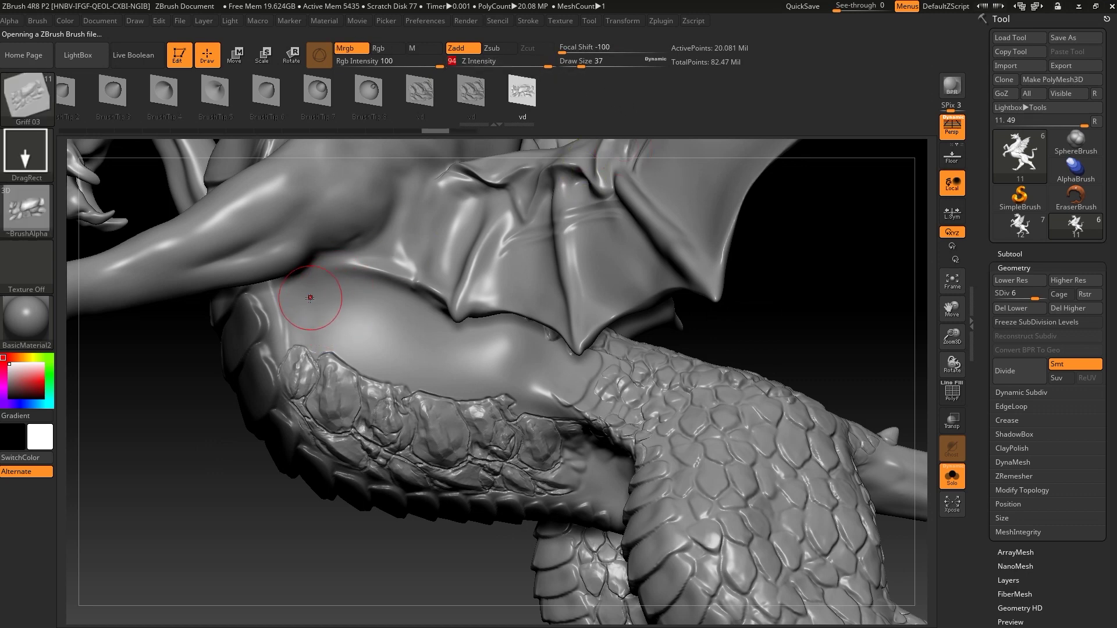
mouse_move(320, 294)
left_mouse_down()
mouse_move(401, 222)
mouse_move(369, 209)
left_mouse_up()
mouse_move(355, 231)
right_mouse_down()
mouse_move(213, 270)
mouse_move(319, 320)
right_mouse_up()
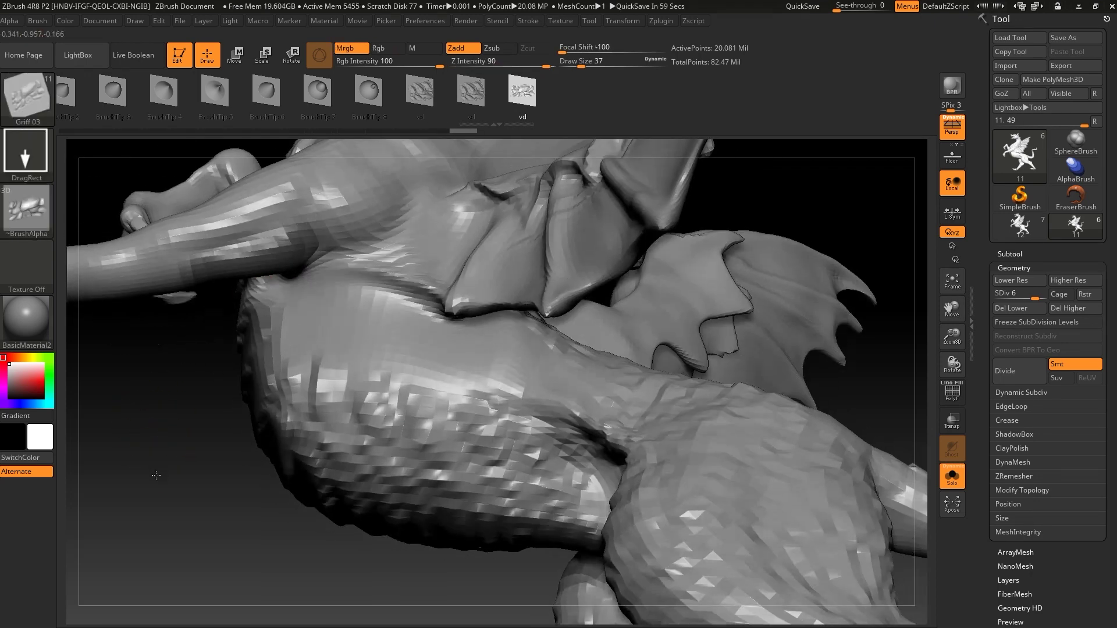
left_click_drag(320, 320, 377, 244)
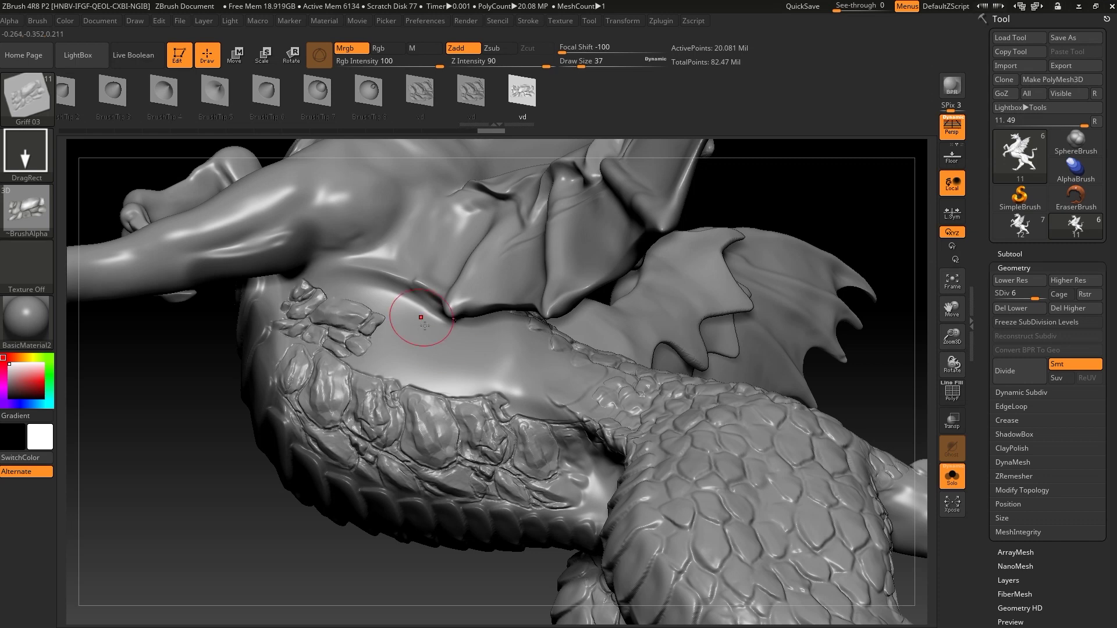
left_click_drag(404, 349, 454, 253)
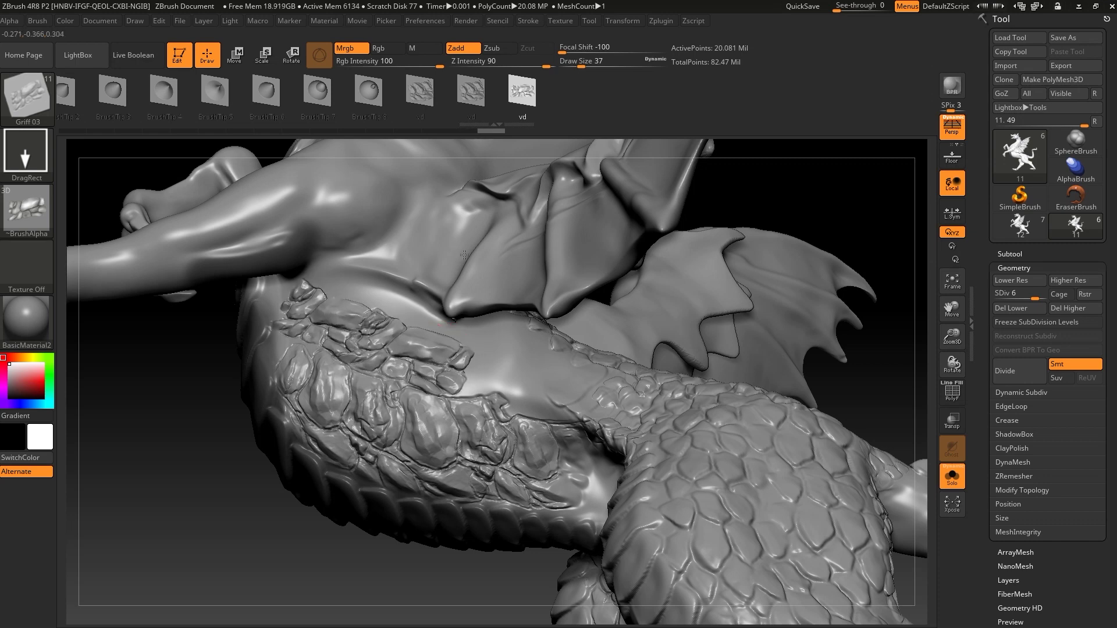
Smooth the stamp seams and add further Griff 03 patches toward the leg
left_click_drag(326, 373, 378, 326, "shift")
left_click_drag(396, 367, 460, 338, "shift")
mouse_move(196, 514)
right_mouse_down()
mouse_move(163, 488)
mouse_move(425, 324)
right_mouse_up()
left_click_drag(468, 351, 431, 425)
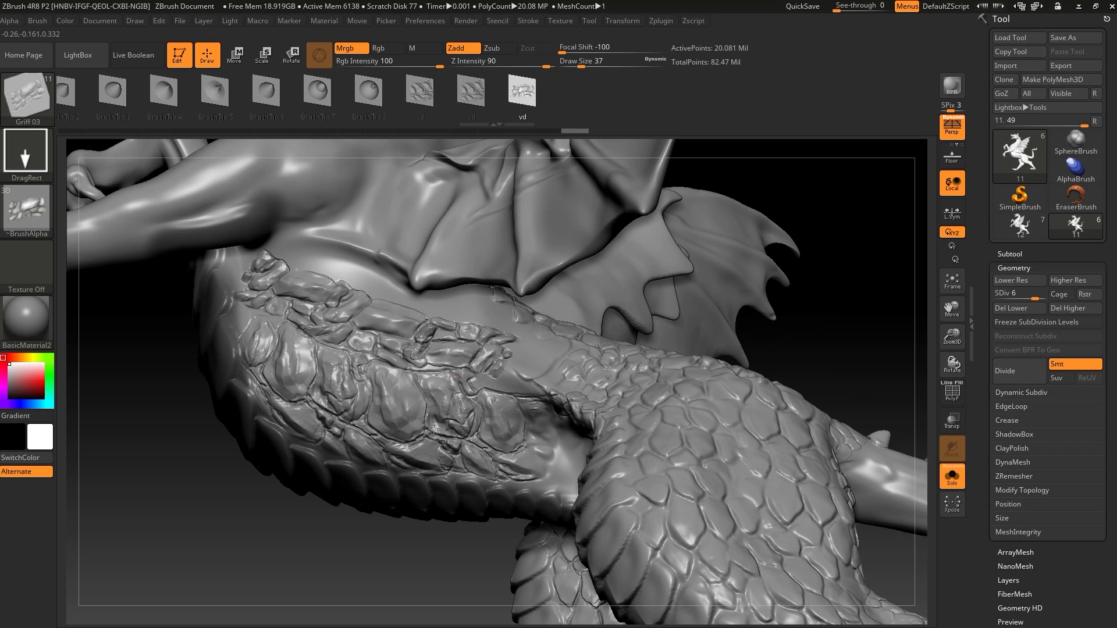
left_click_drag(499, 349, 541, 364, "shift")
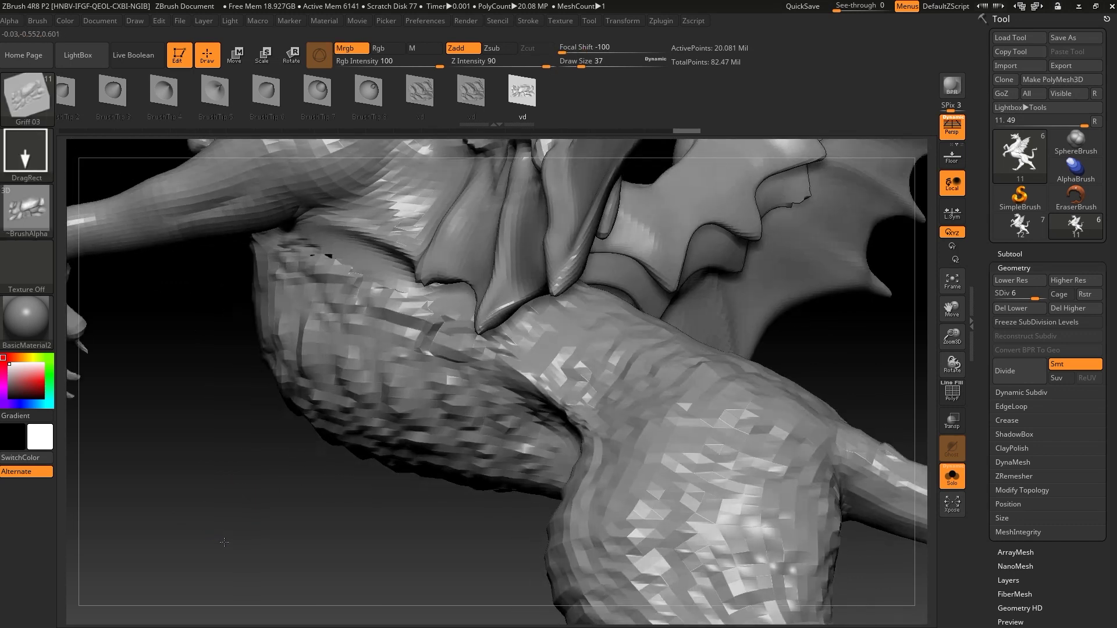
right_click_drag(549, 363, 534, 349)
left_click_drag(534, 349, 523, 389)
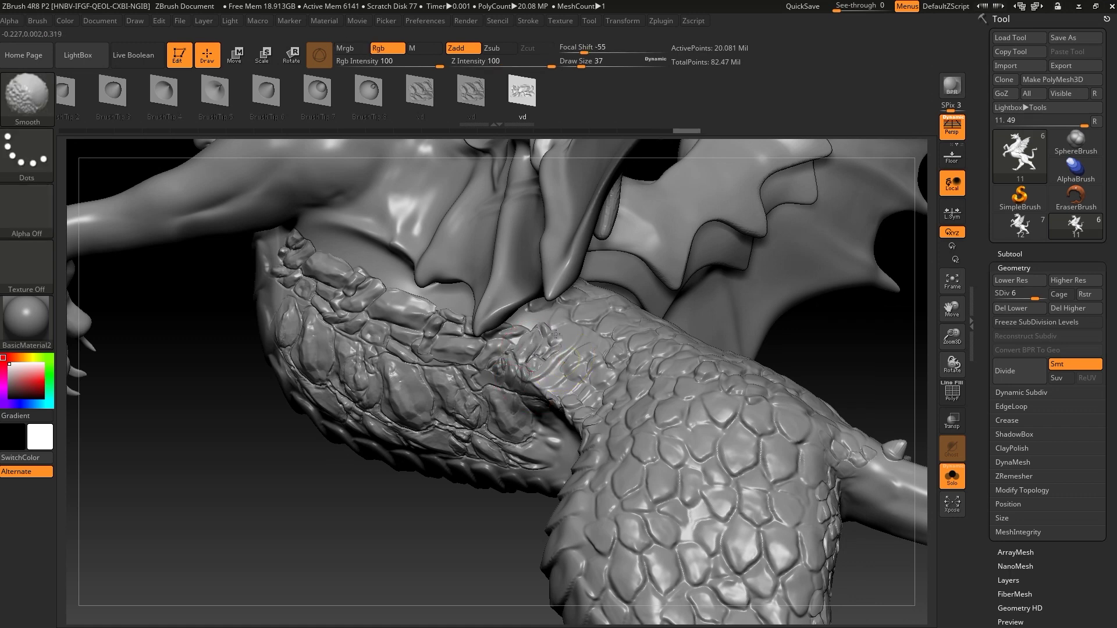
right_click_drag(523, 389, 448, 324)
Nudge a rock scale into shape with the Move brush and rotate the dragon
key("b")
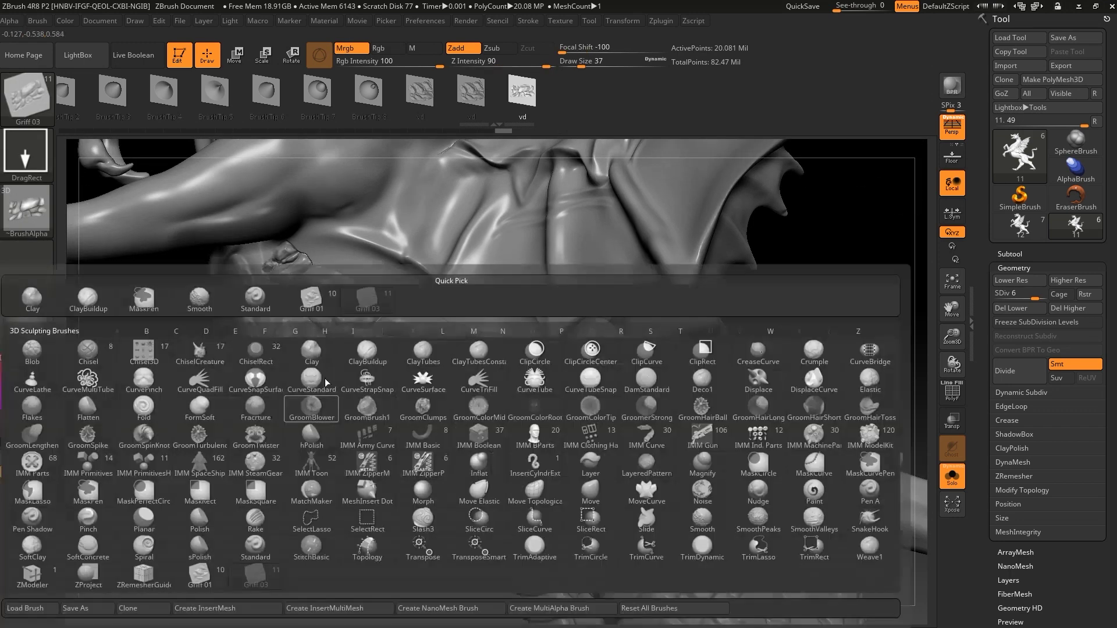
key("m")
key("v")
left_click_drag(448, 348, 412, 310)
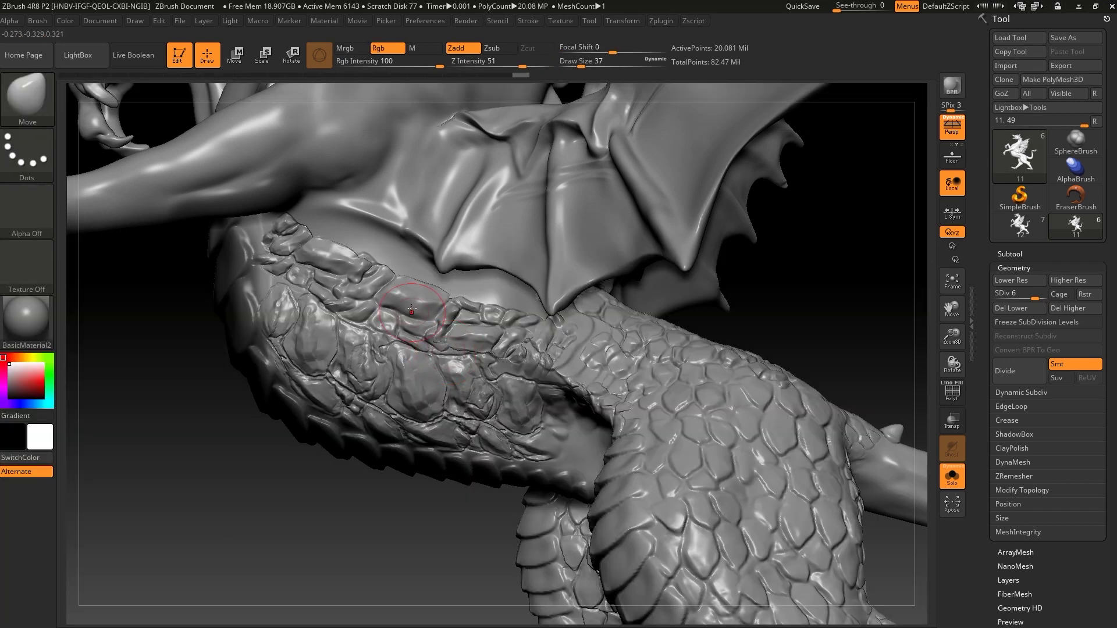
right_click_drag(362, 314, 274, 453)
left_click(78, 54)
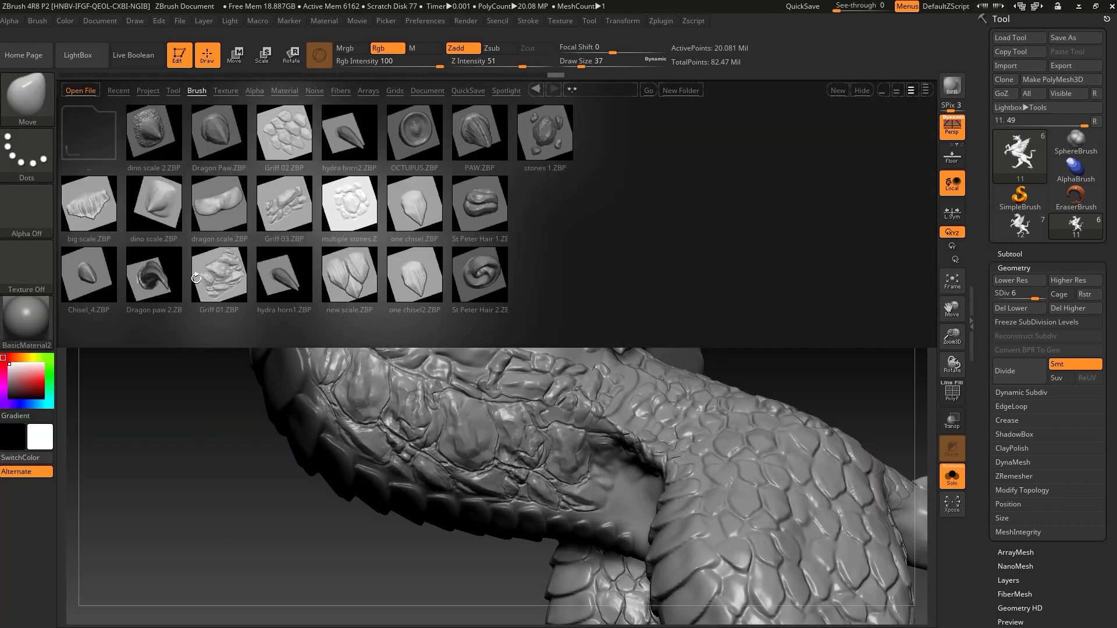
left_click(77, 56)
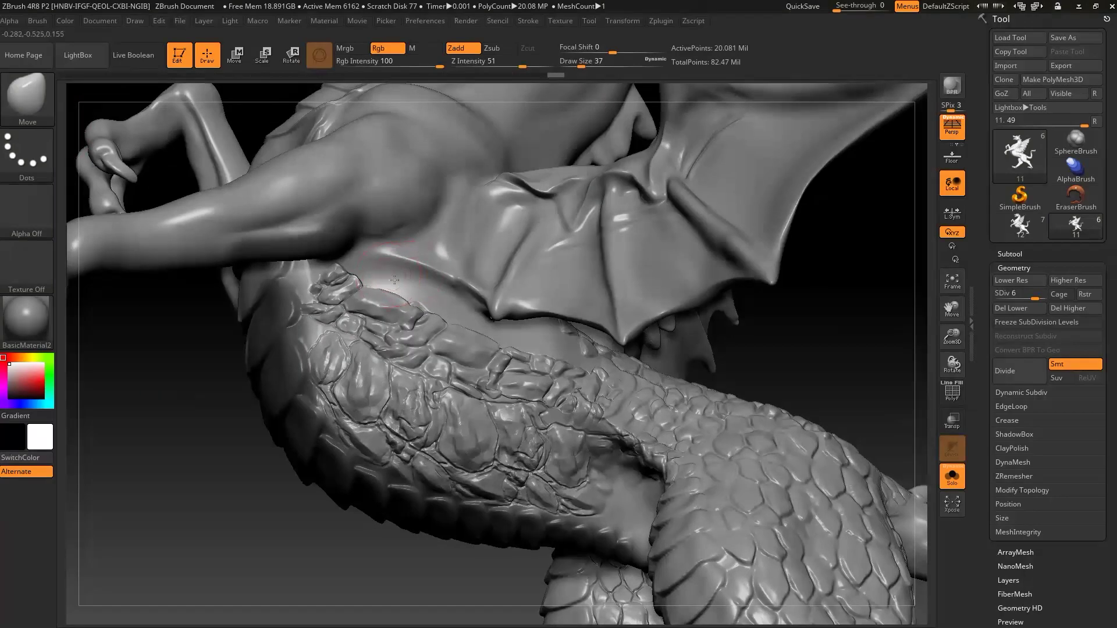
Stamp a larger Griff 03 rock patch on the upper belly, then view the claw and shoulder
key("b")
left_click(428, 299)
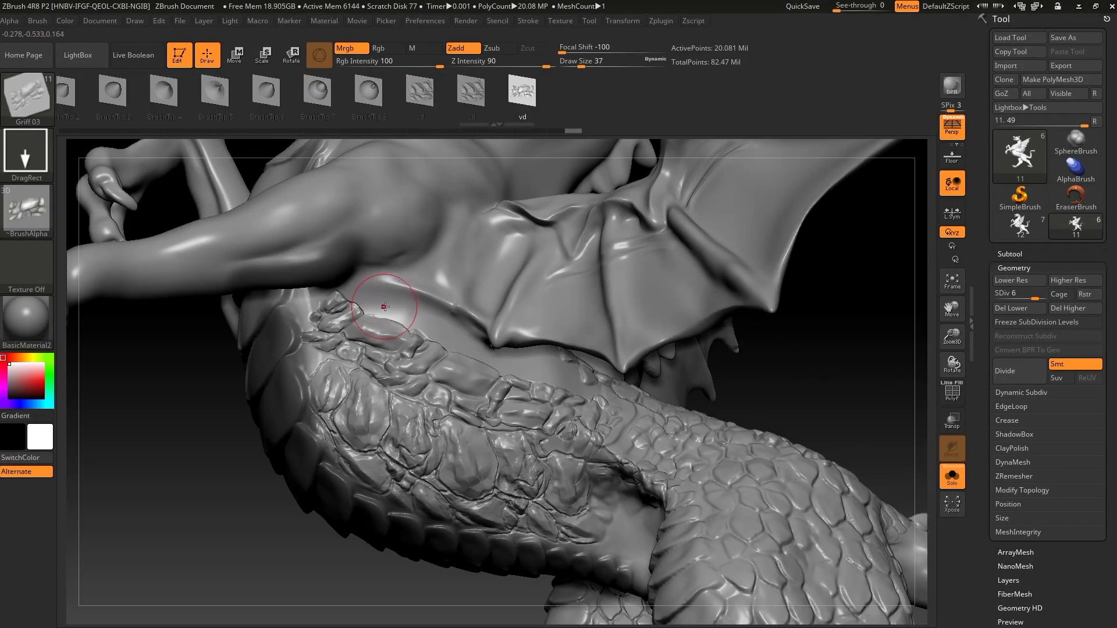
left_click_drag(379, 330, 442, 318)
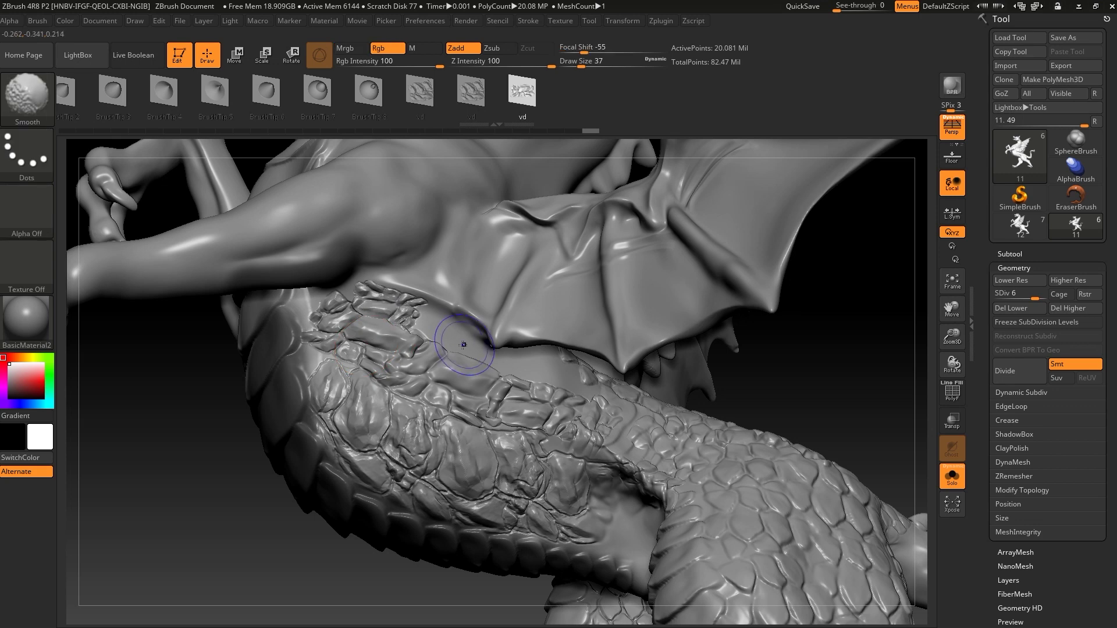
mouse_move(483, 355)
left_mouse_down()
mouse_move(361, 353)
mouse_move(494, 224)
left_mouse_up()
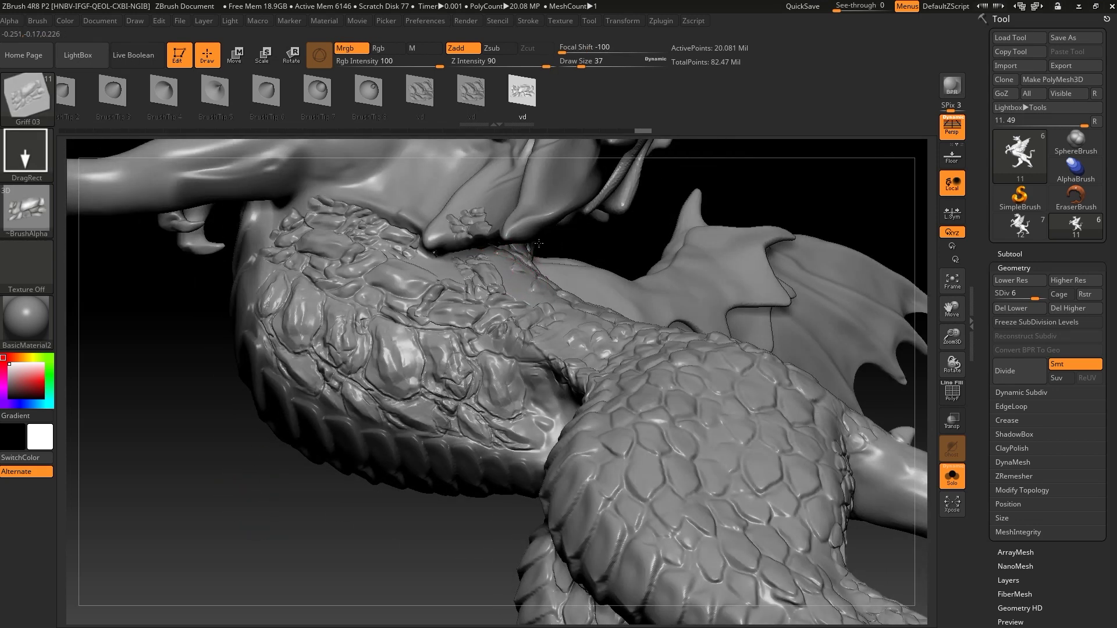
key("ctrl")
mouse_move(243, 503)
left_mouse_down()
mouse_move(595, 264)
mouse_move(567, 256)
left_mouse_up()
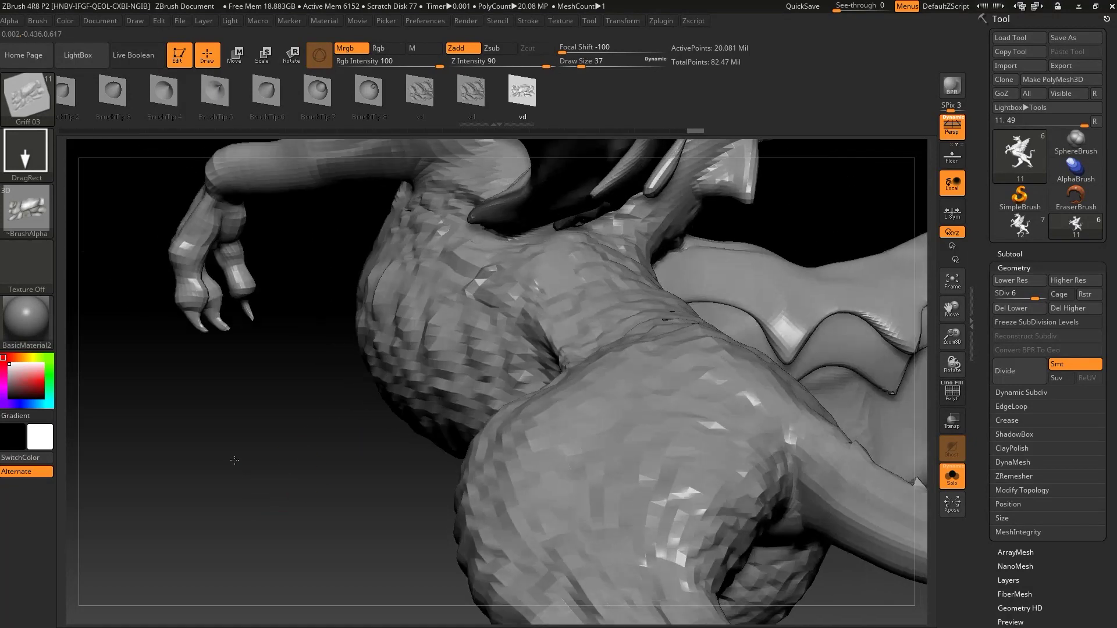
left_click_drag(566, 256, 552, 256)
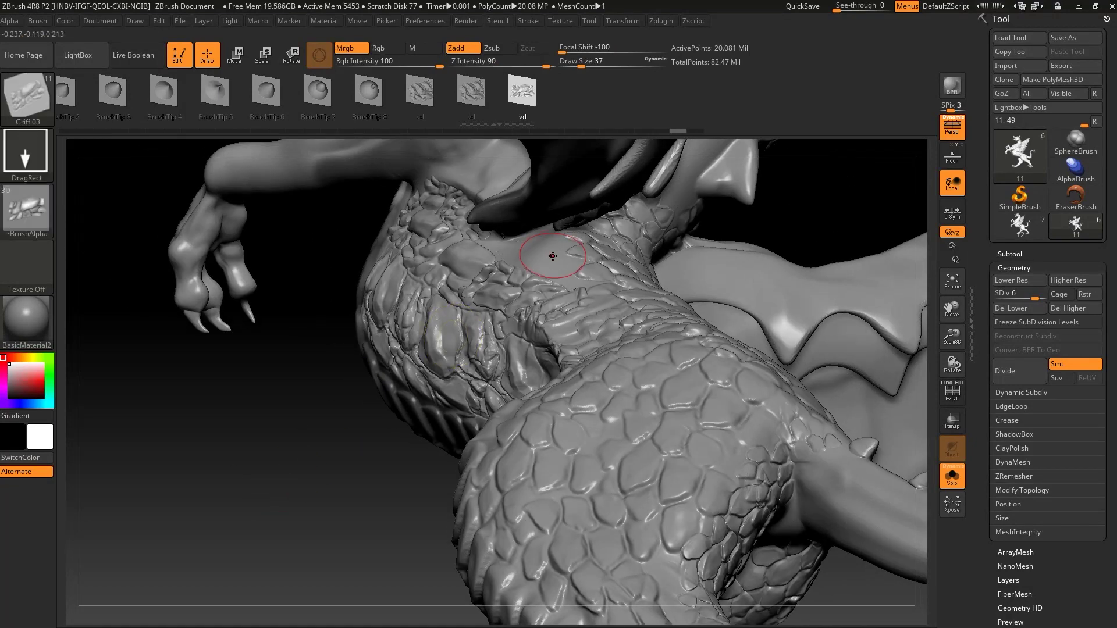
left_click(77, 55)
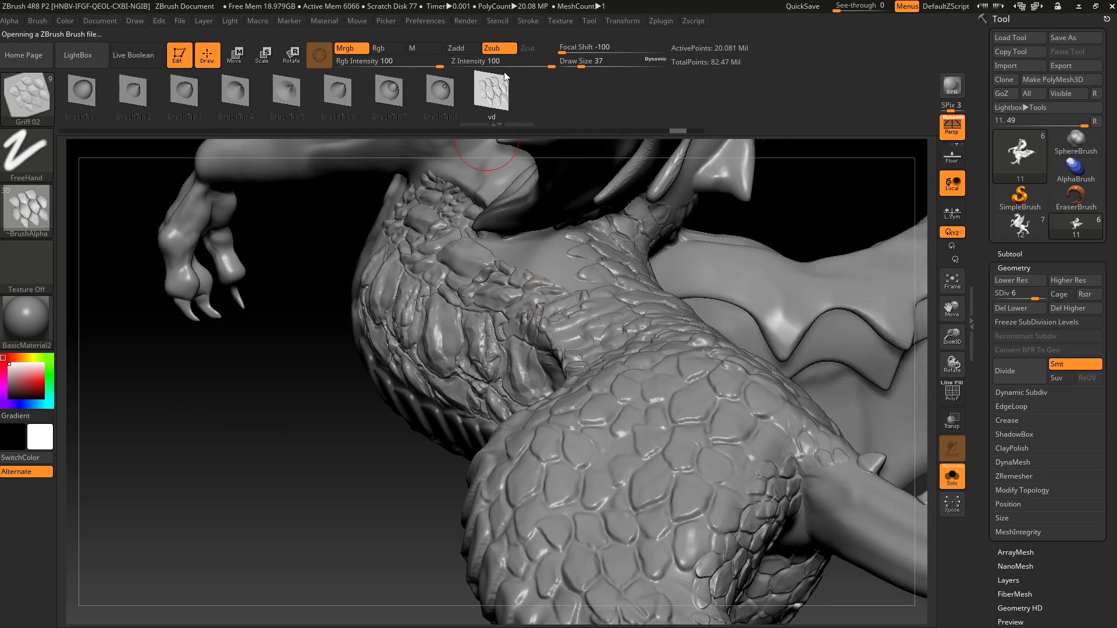
Set Griff 02 to Z Intensity 75 with a DragRect stroke and frame the torso
left_click_drag(551, 64, 538, 63)
left_click(26, 154)
left_click(152, 165)
key("ctrl")
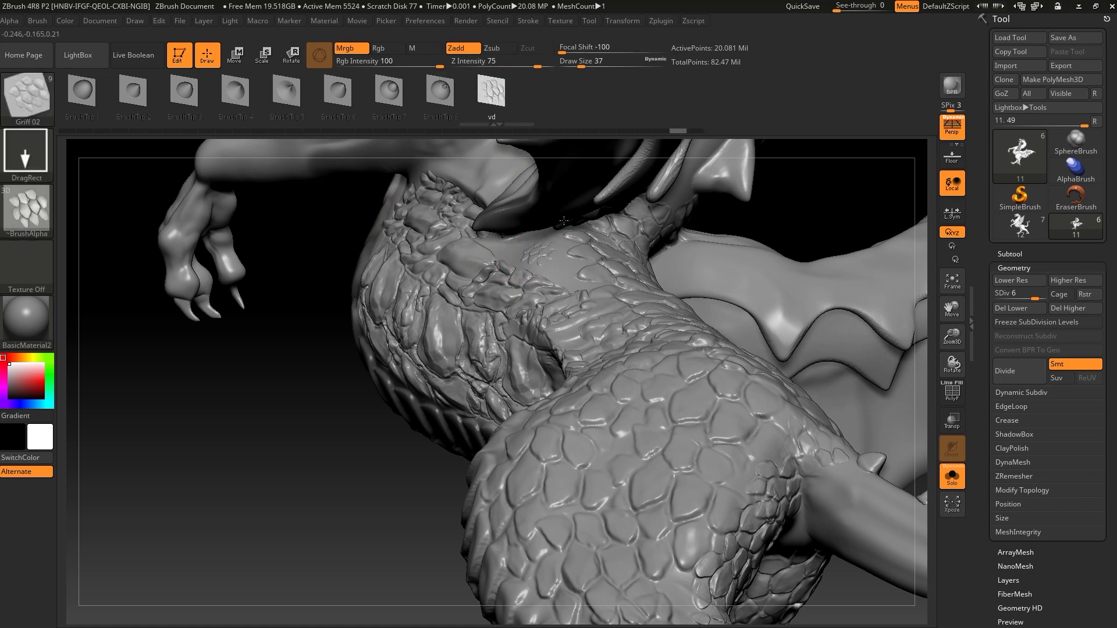
right_click_drag(564, 221, 580, 273)
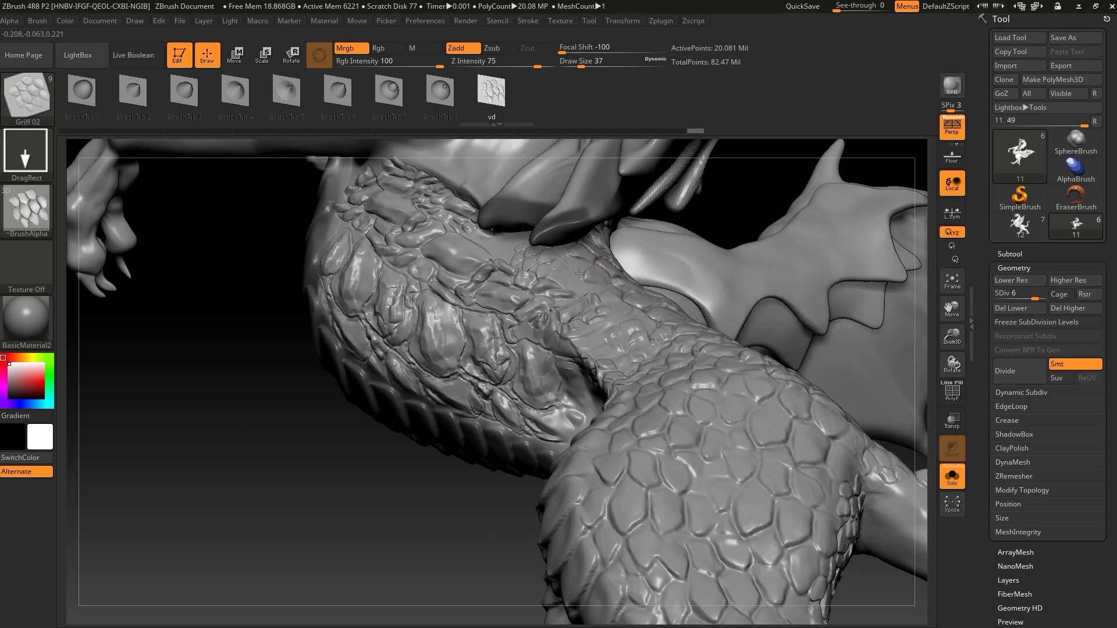
right_click_drag(263, 461, 497, 244)
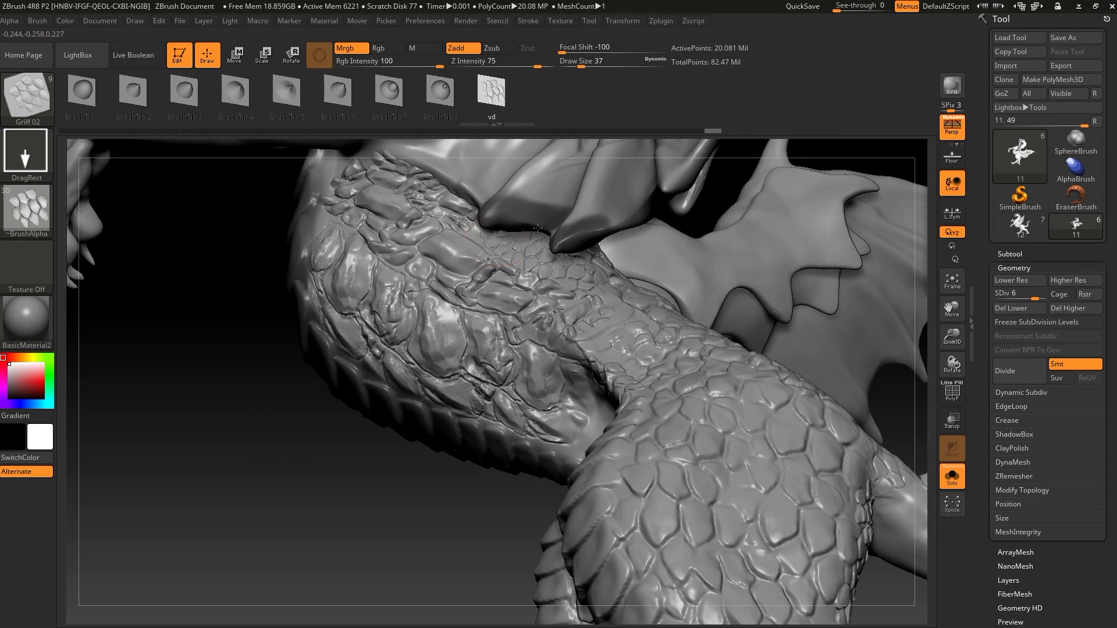
key("f")
mouse_move(217, 358)
right_mouse_down()
mouse_move(321, 481)
mouse_move(466, 215)
right_mouse_up()
Stamp a long band of Griff 02 scales along the upper arm, redoing the first attempt
left_click_drag(537, 61, 546, 61)
left_click_drag(465, 218, 425, 253)
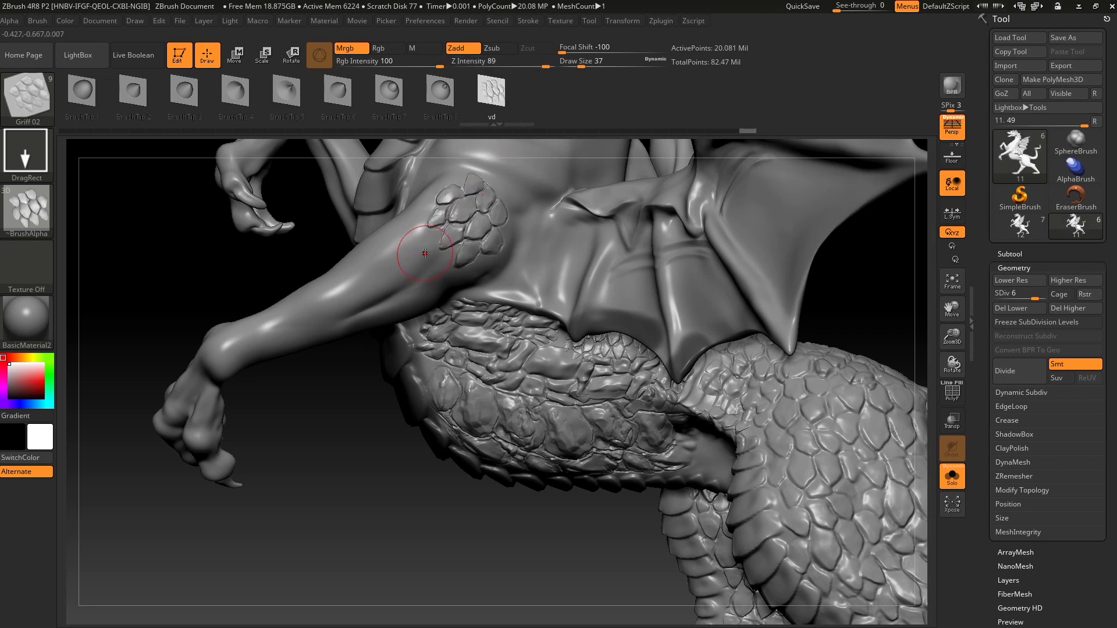
key("ctrl+z")
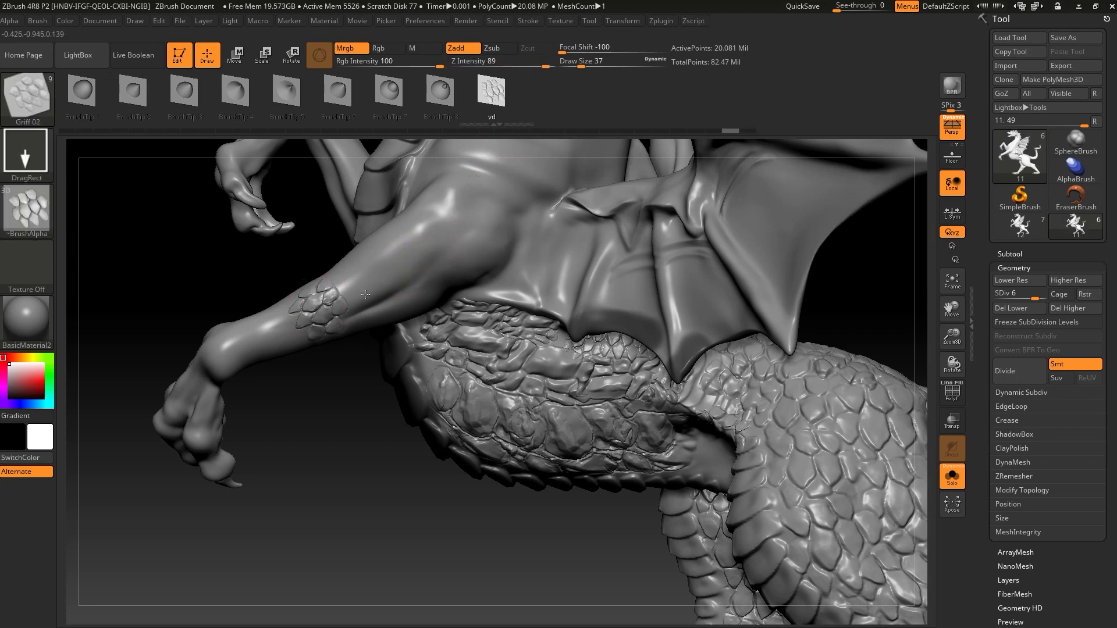
left_click_drag(351, 292, 507, 231)
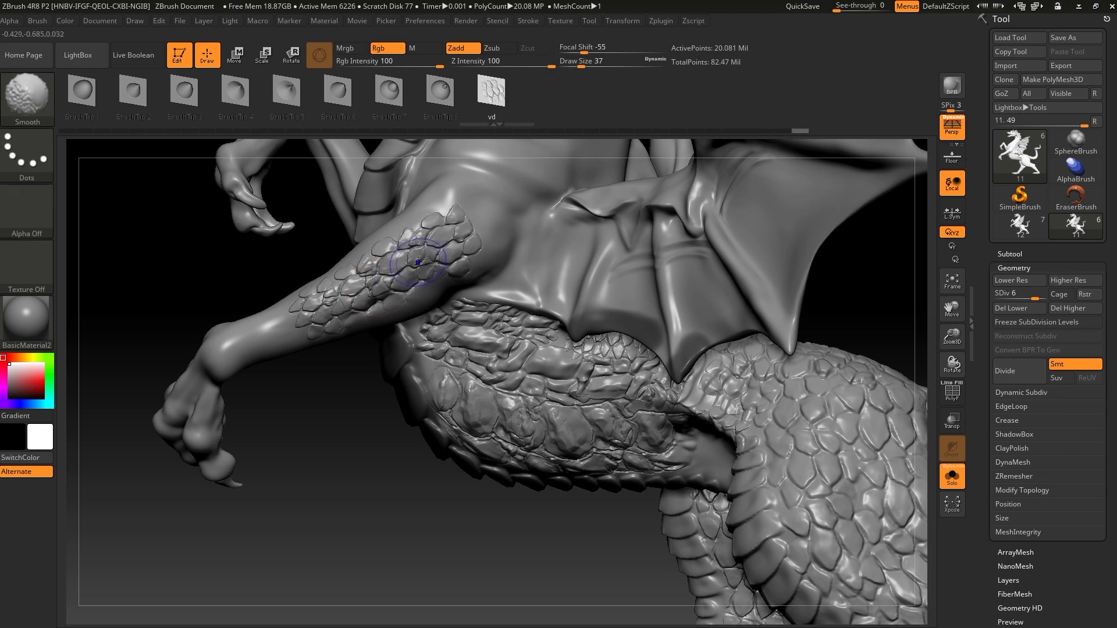
mouse_move(254, 443)
left_mouse_down()
mouse_move(357, 449)
mouse_move(356, 461)
left_mouse_up()
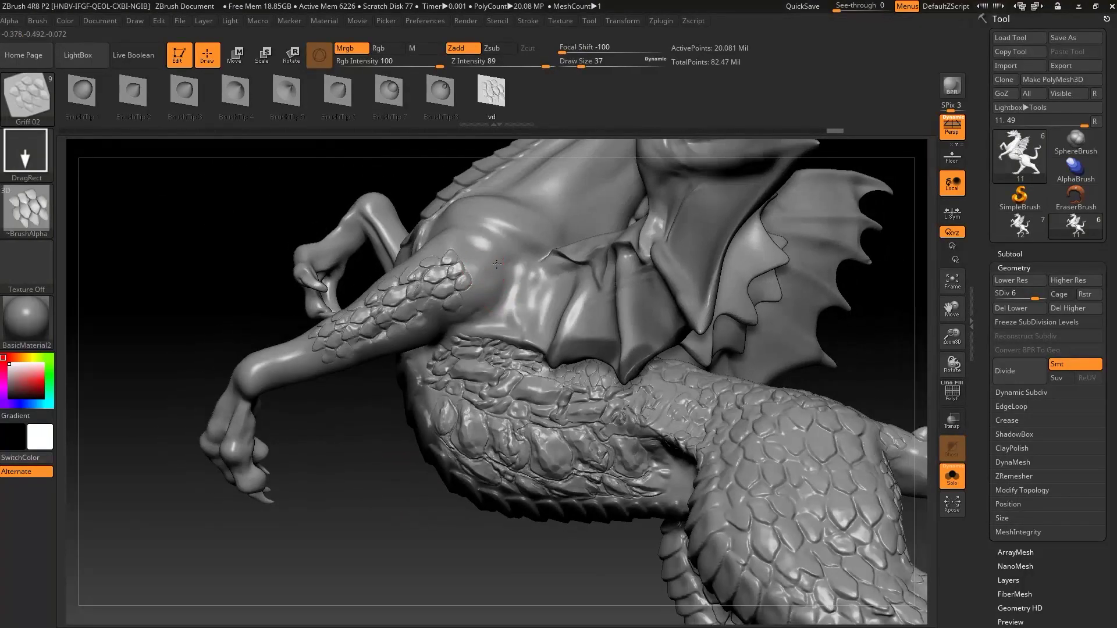
mouse_move(398, 473)
left_mouse_down()
mouse_move(685, 377)
mouse_move(786, 265)
mouse_move(783, 303)
left_mouse_up()
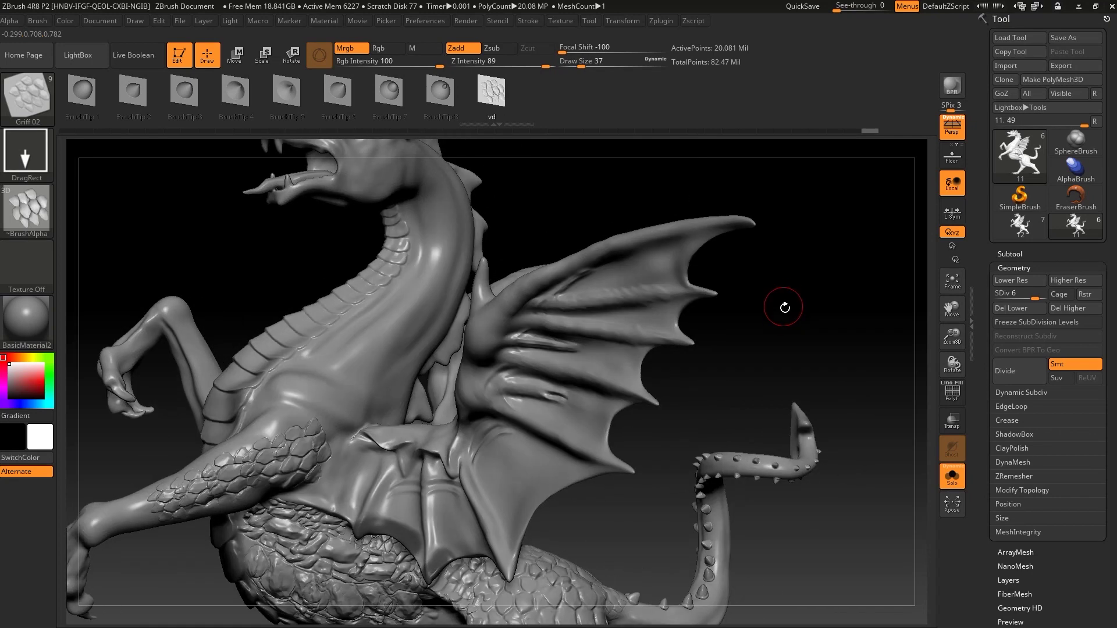
left_click(95, 52)
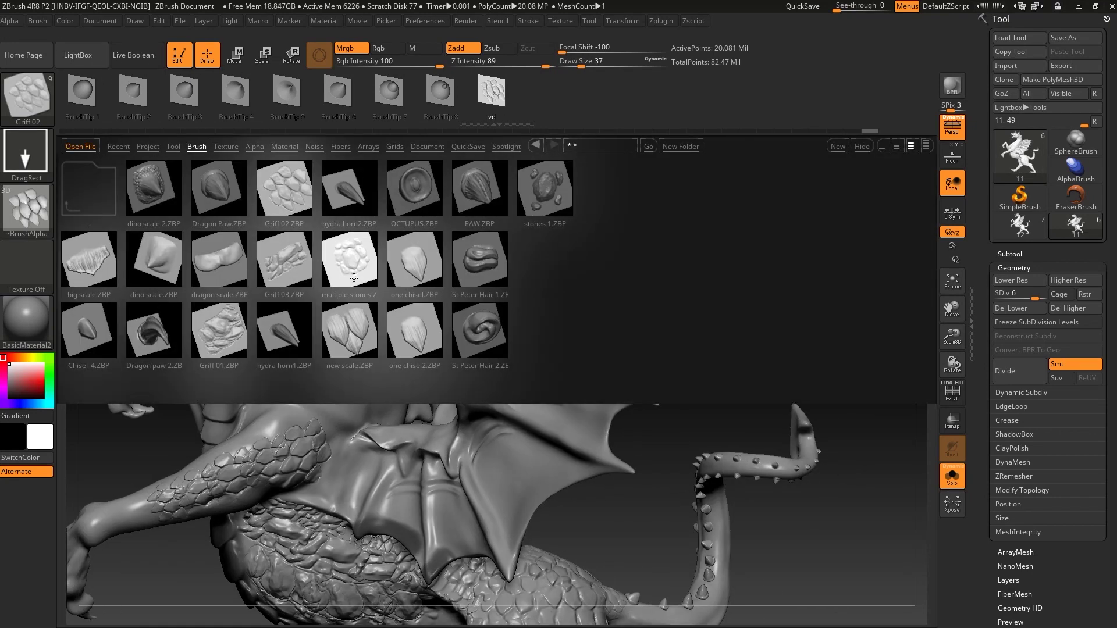
Drag ChiselCreature ridge plates down the front of the neck, then zoom out to review the dragon
left_click(78, 55)
key("b")
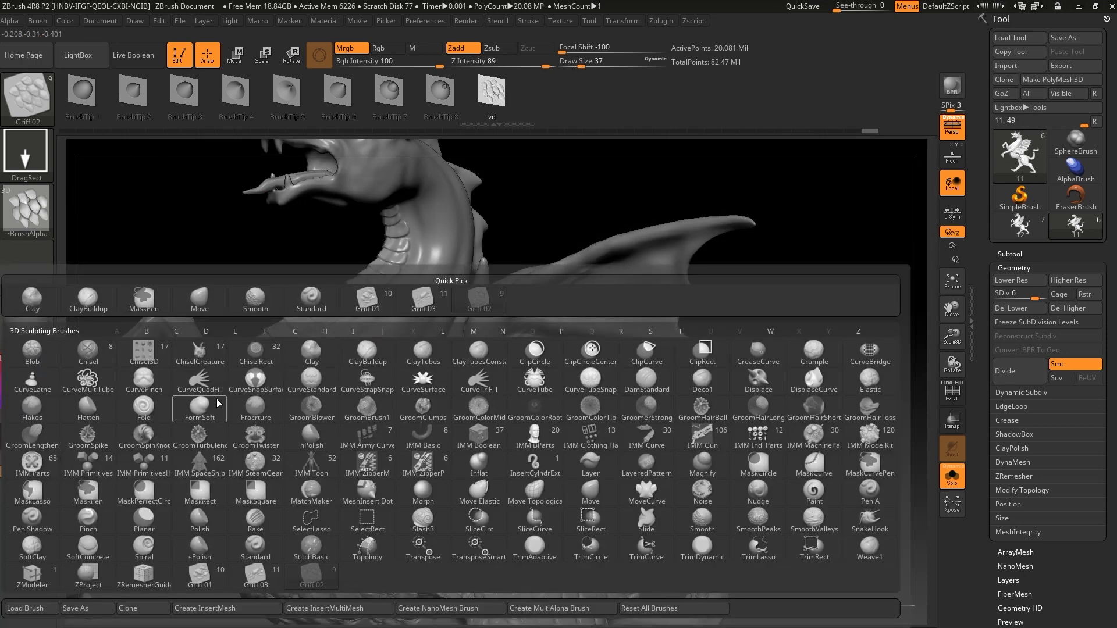
left_click(219, 361)
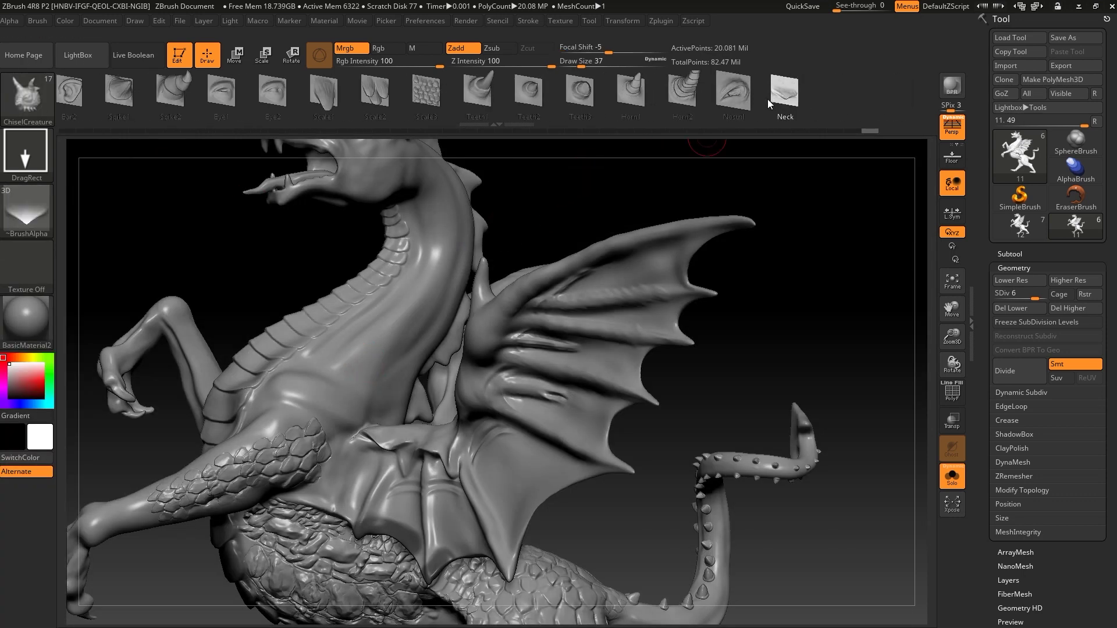
left_click_drag(736, 219, 530, 295, "alt")
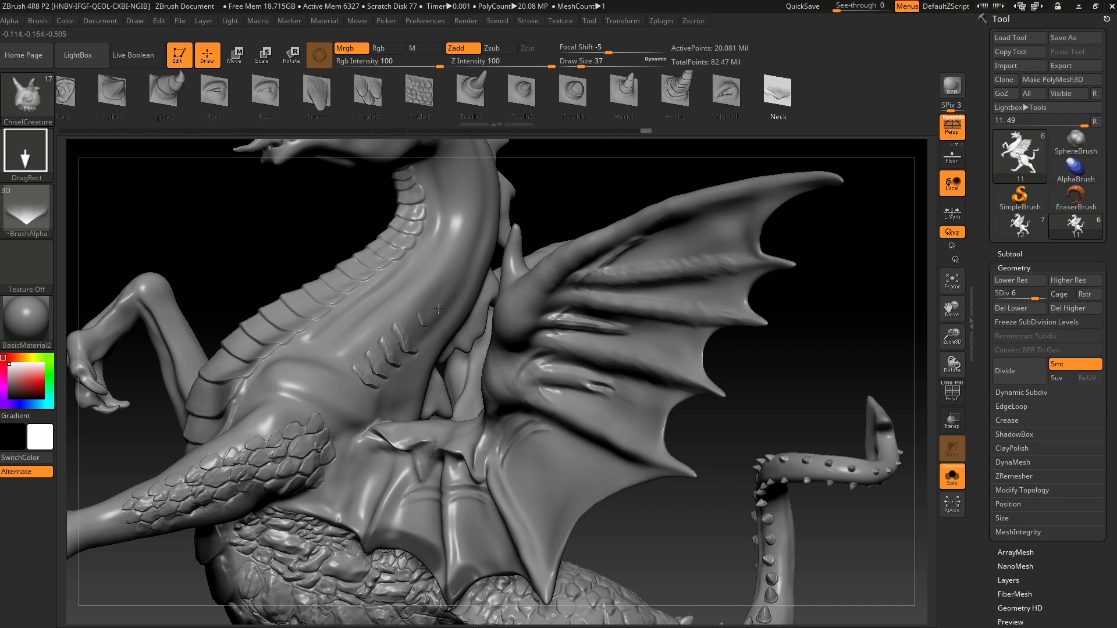
left_click_drag(460, 283, 416, 361)
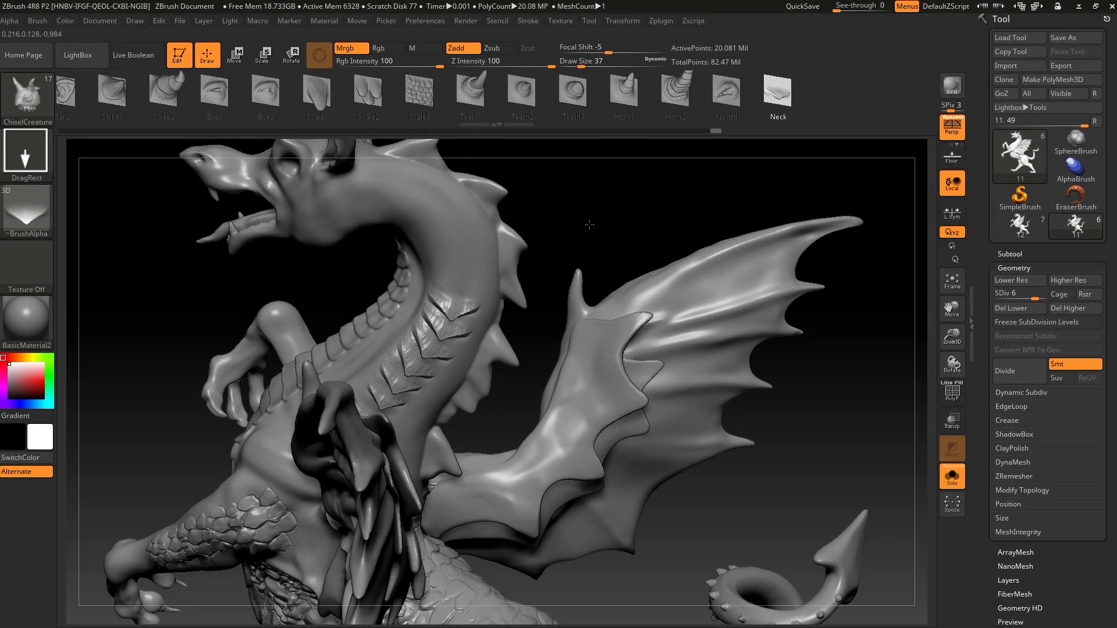
left_click_drag(578, 217, 475, 339)
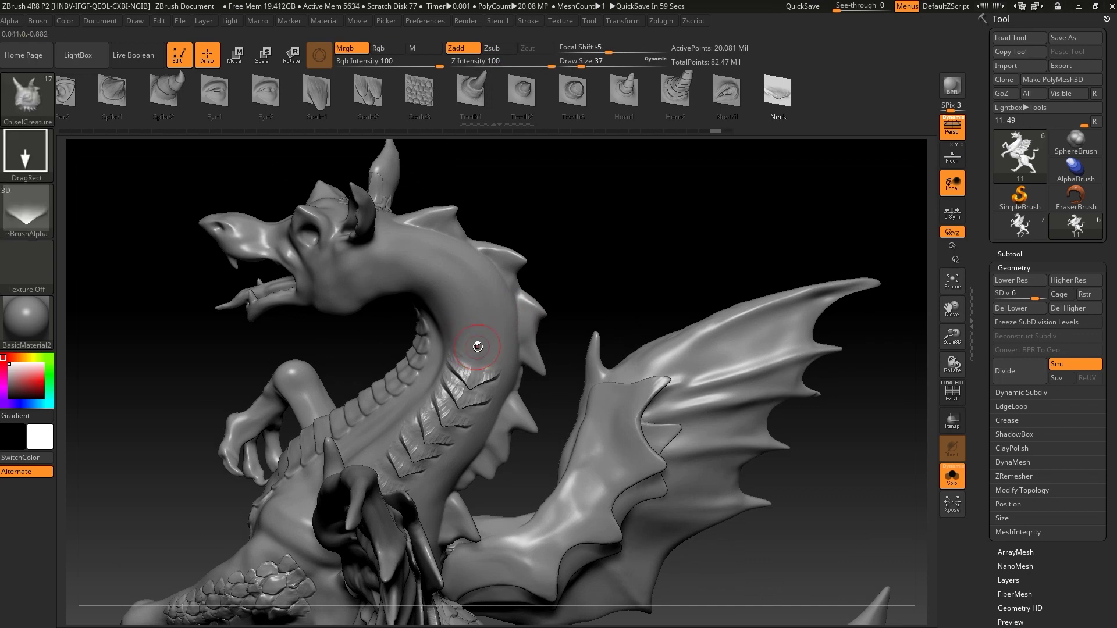
mouse_move(481, 314)
left_mouse_down()
mouse_move(476, 323)
mouse_move(462, 288)
left_mouse_up()
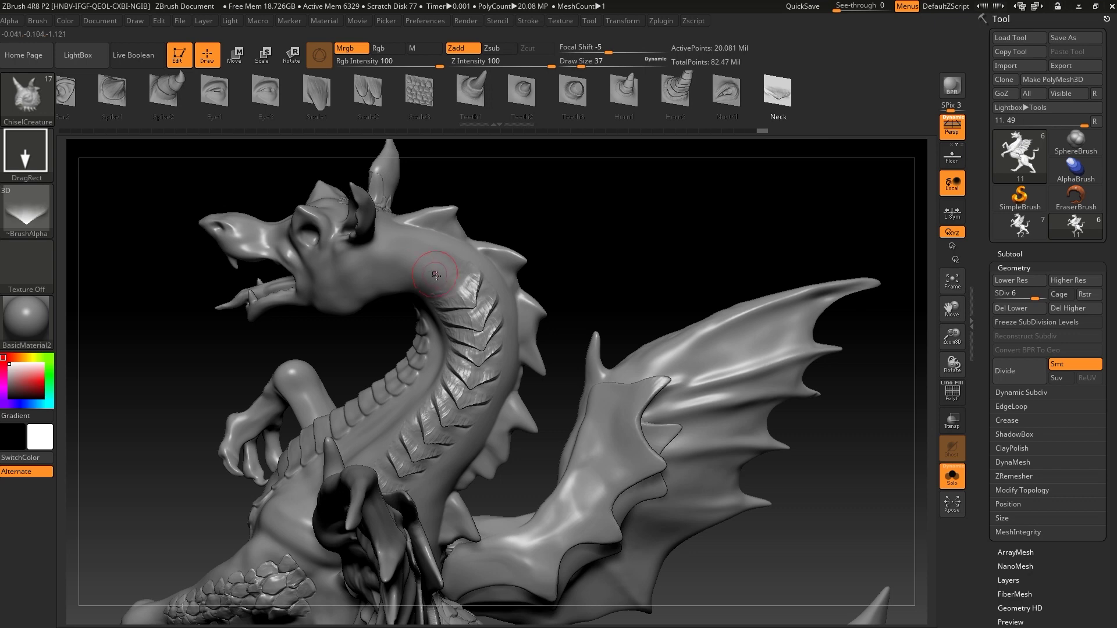
right_click_drag(413, 251, 438, 273)
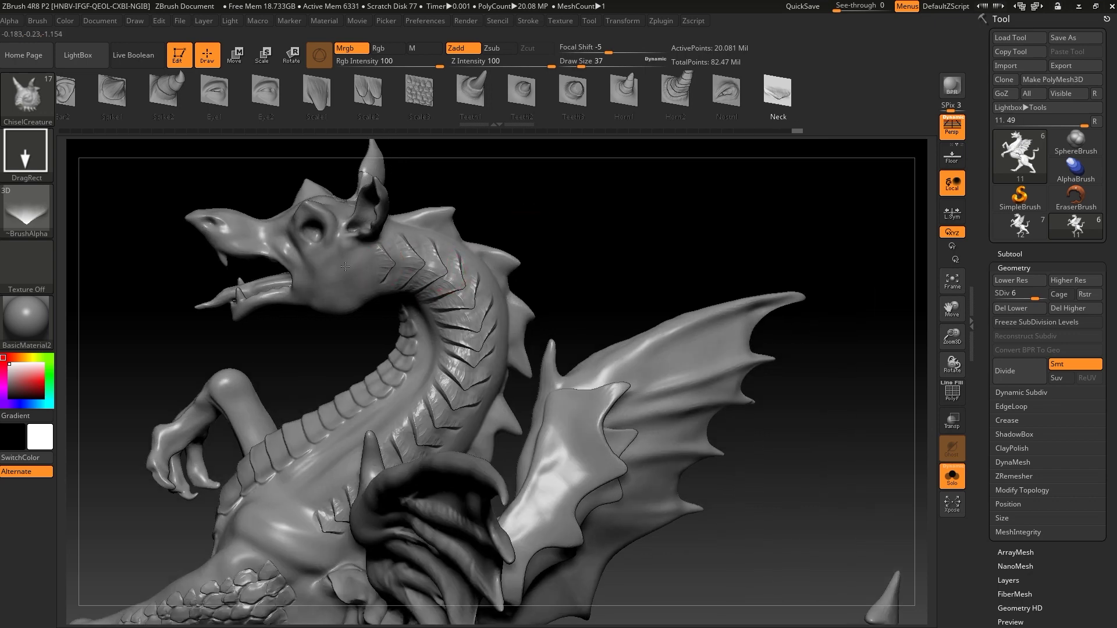
mouse_move(631, 237)
left_mouse_down()
mouse_move(631, 225)
mouse_move(663, 259)
mouse_move(679, 251)
mouse_move(673, 269)
mouse_move(738, 267)
left_mouse_up()
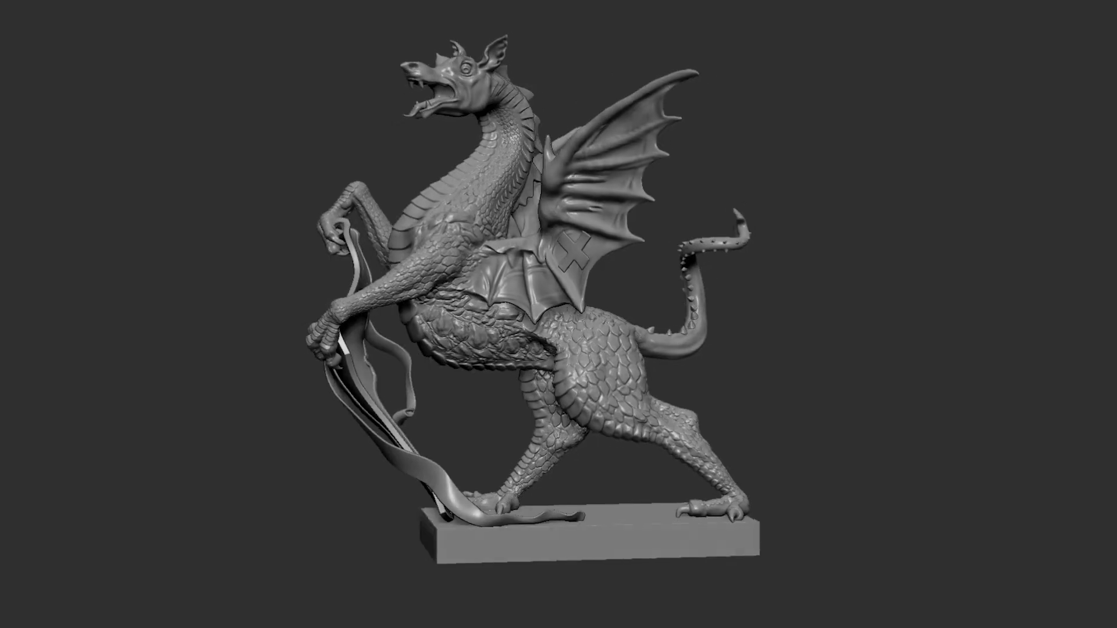